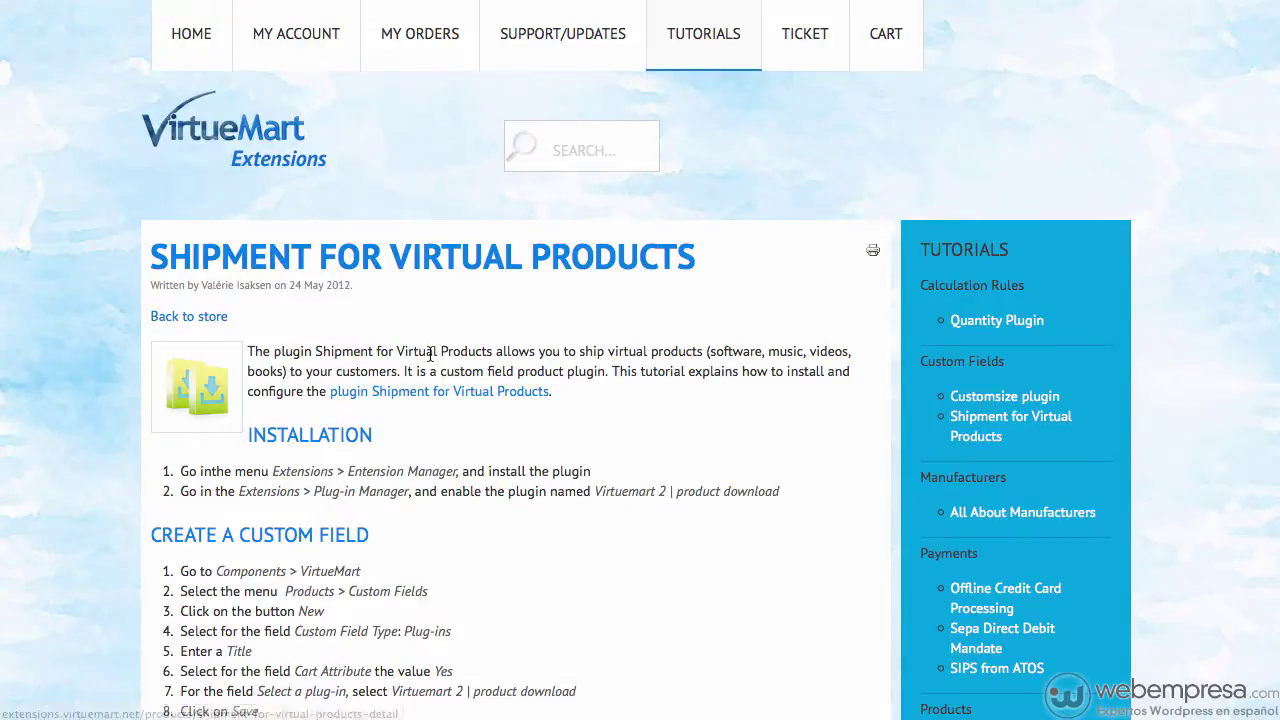
# Step: Review the Shipment for Virtual Products store page and its tutorial on installation, custom field creation and safe path configuration
pyautogui.scroll(-3, 429, 352)
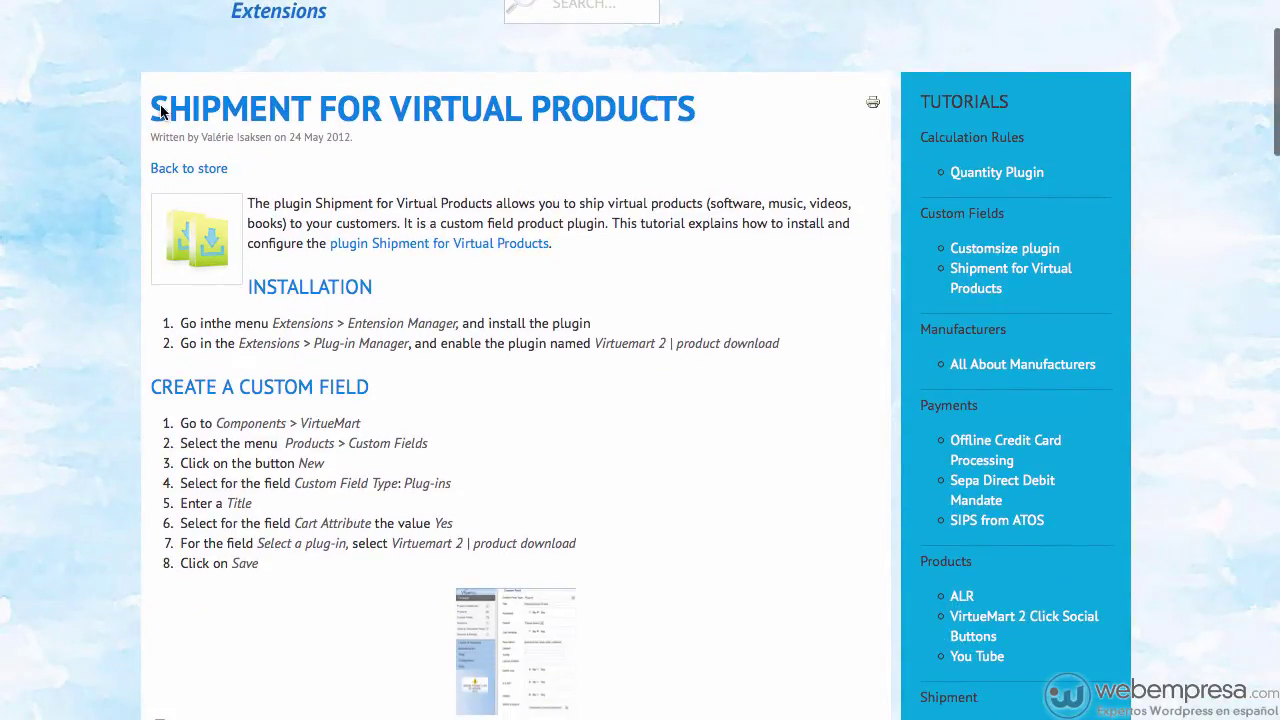
pyautogui.click(190, 168)
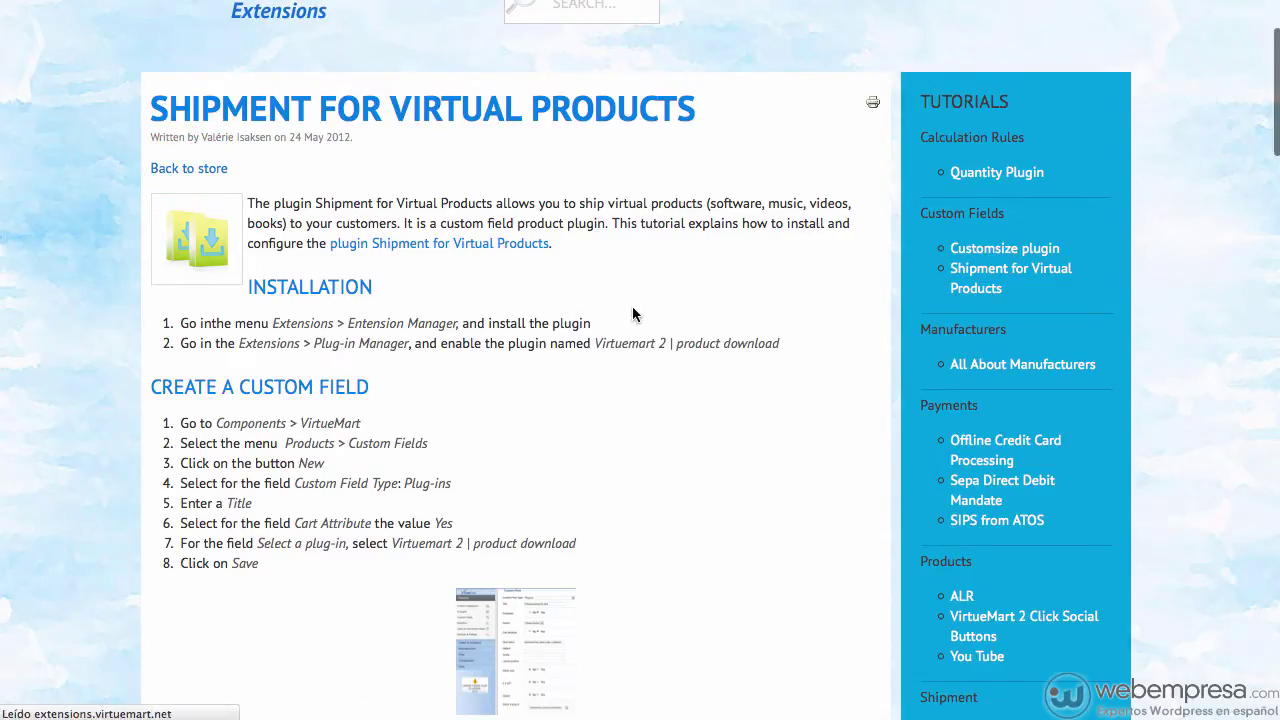
pyautogui.scroll(-2, 616, 407)
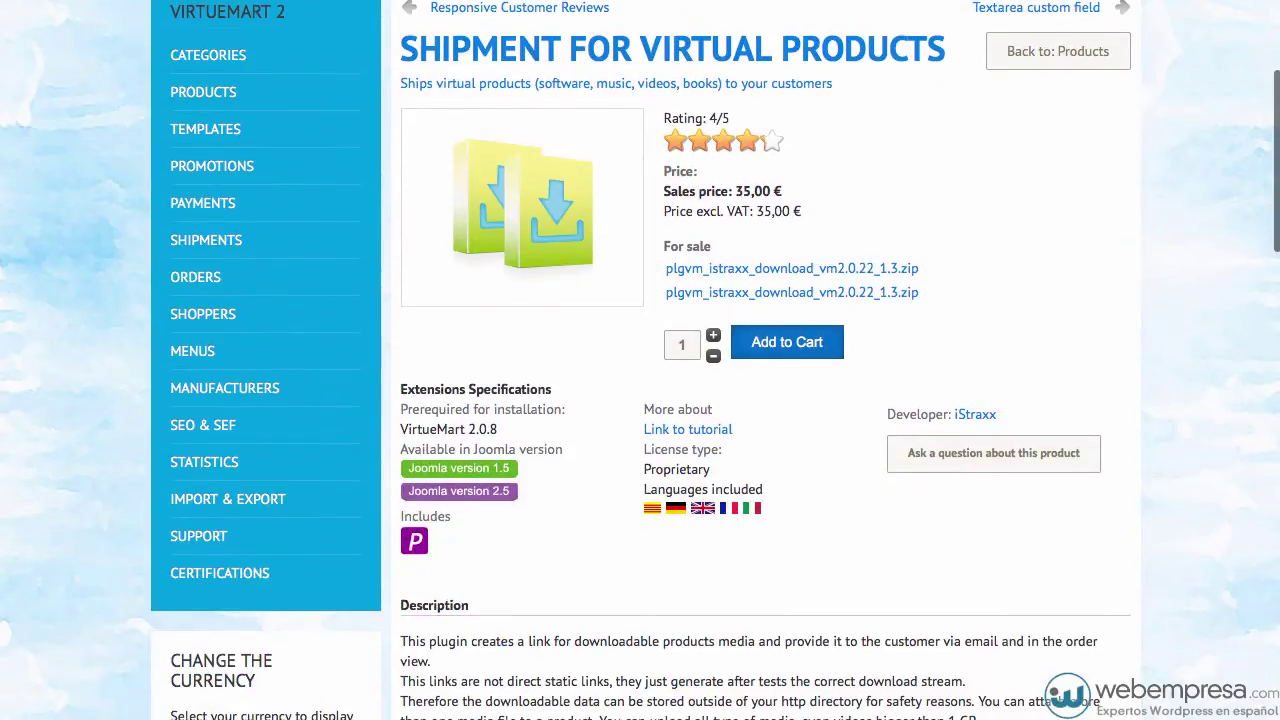
pyautogui.scroll(-8, 514, 118)
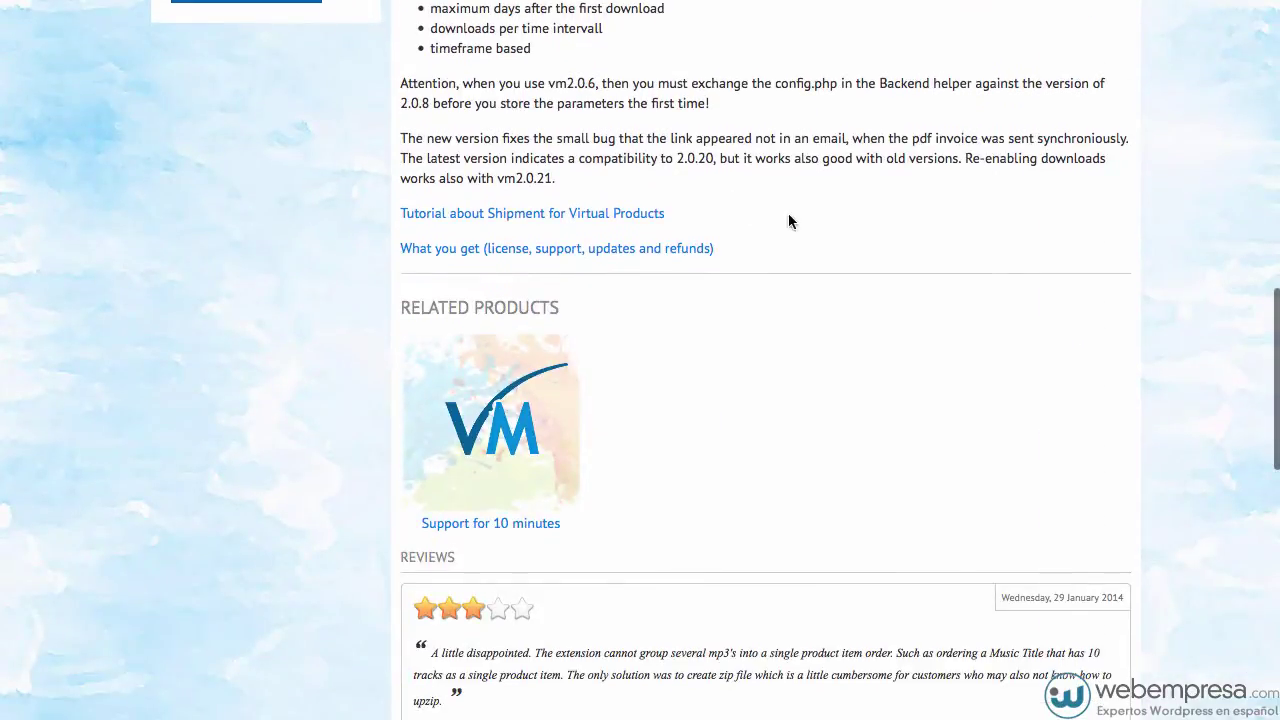
pyautogui.click(445, 213)
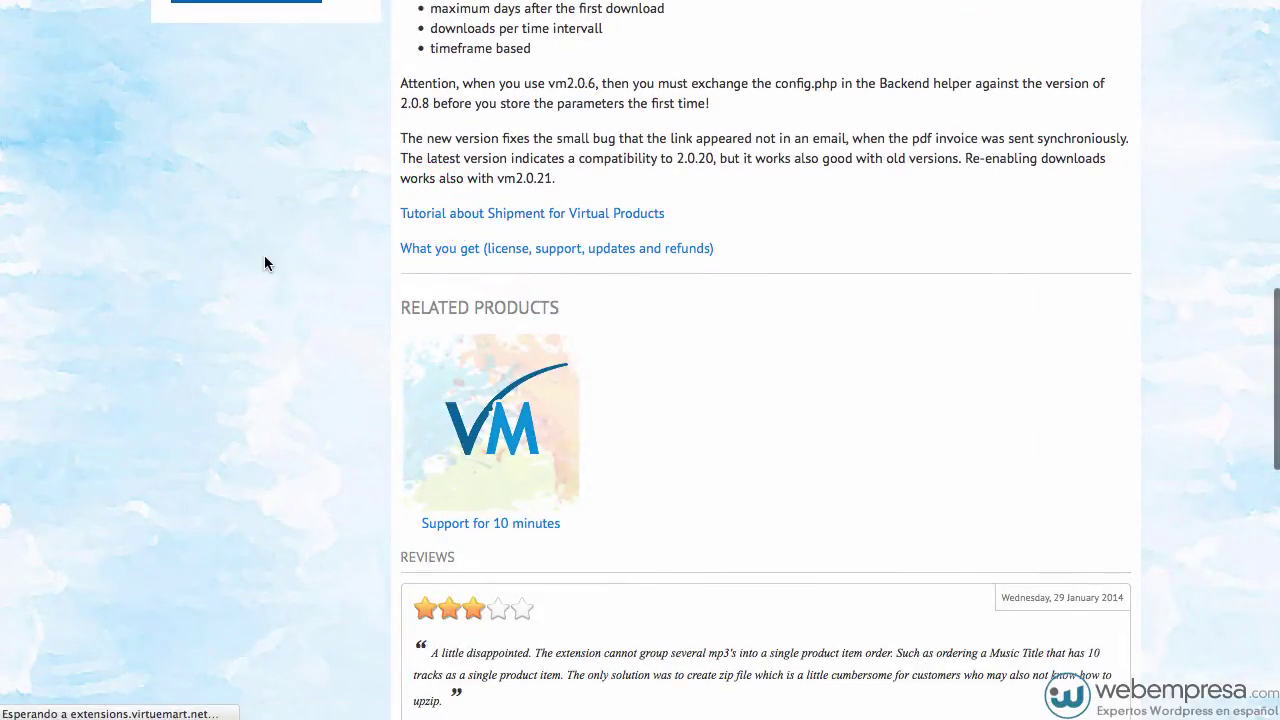
pyautogui.scroll(-5, 526, 380)
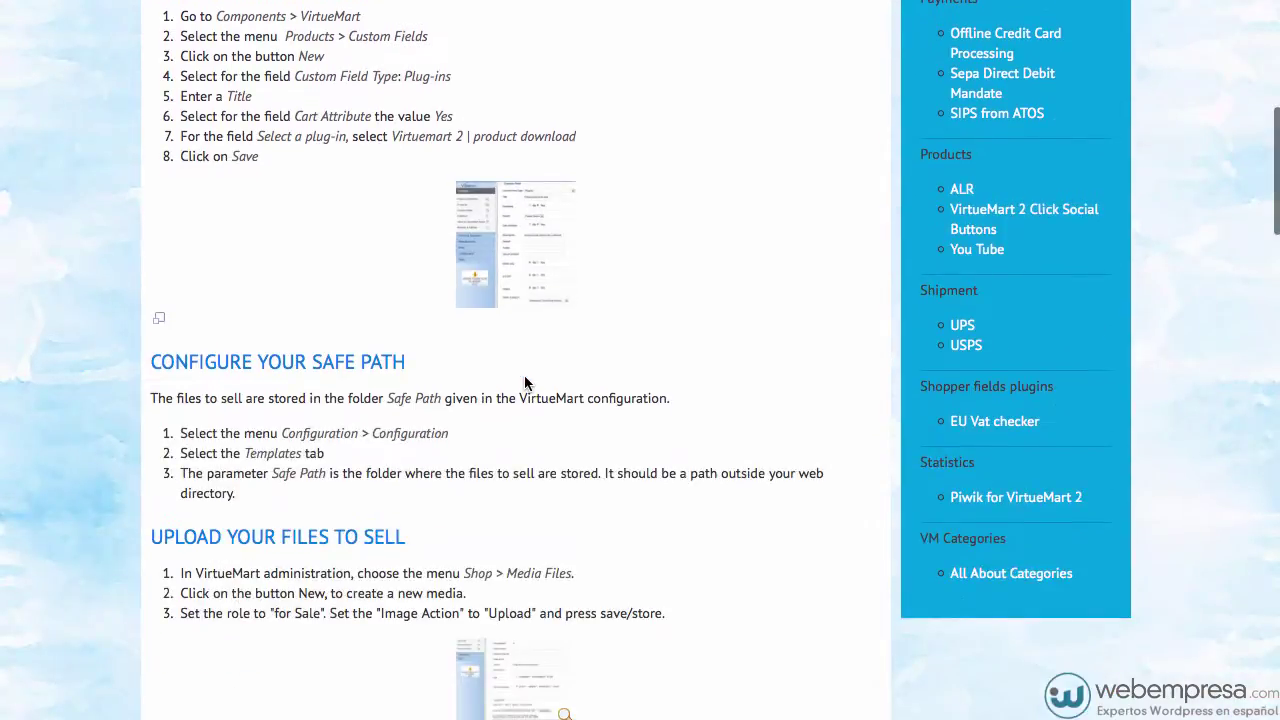
pyautogui.scroll(-2, 526, 383)
pyautogui.scroll(8, 526, 383)
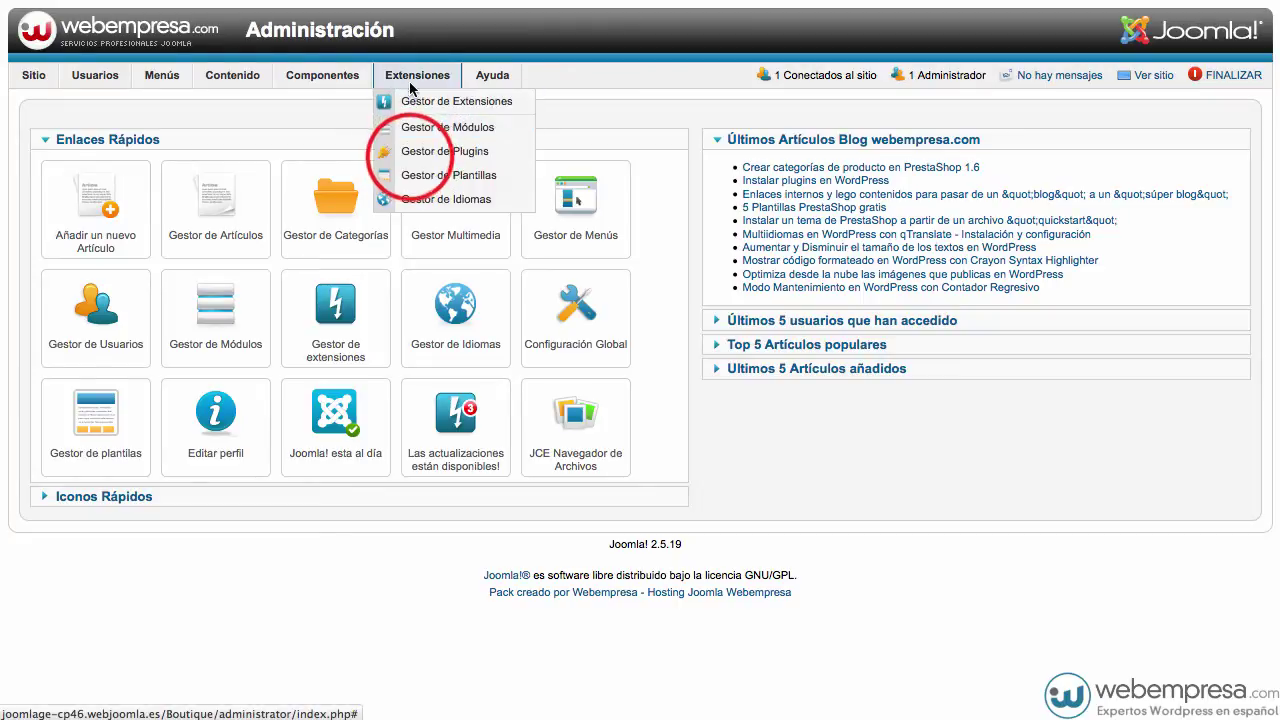
# Step: Open the Joomla plug-in manager and check the status of the VM - Custom - iStraxx product download plugin
pyautogui.click(269, 418)
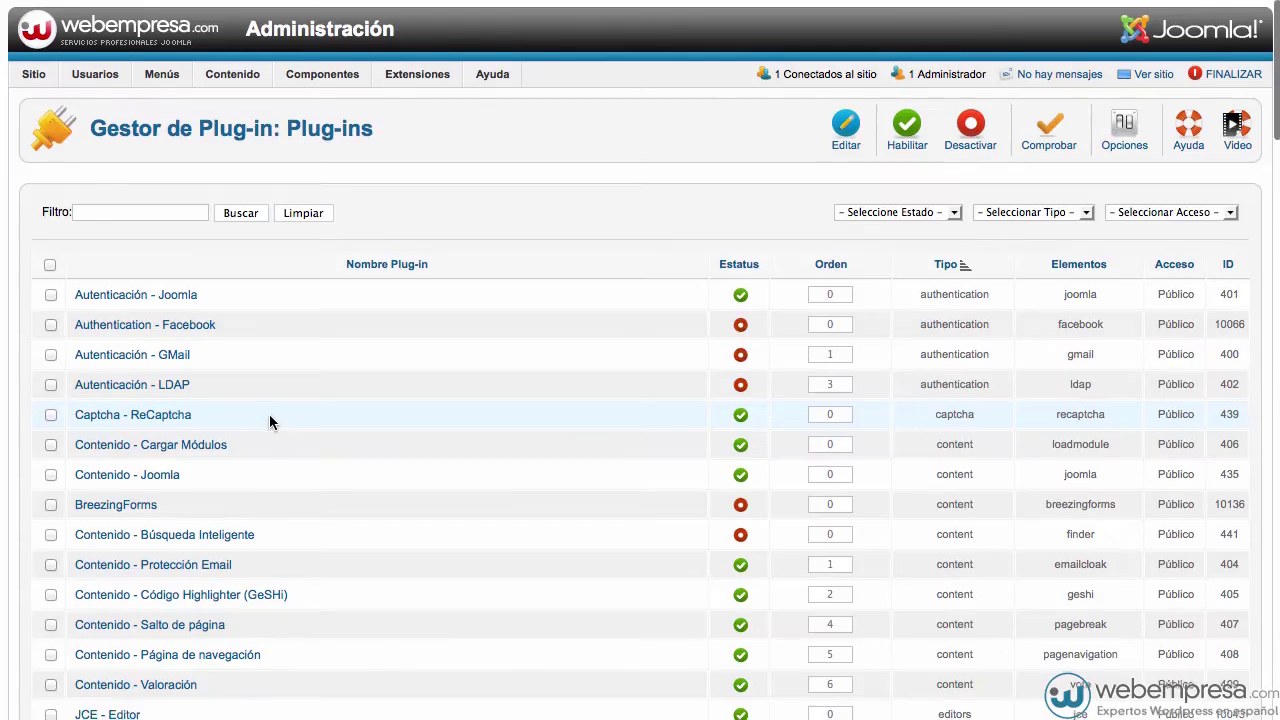
pyautogui.scroll(-10, 269, 414)
pyautogui.scroll(-10, 269, 418)
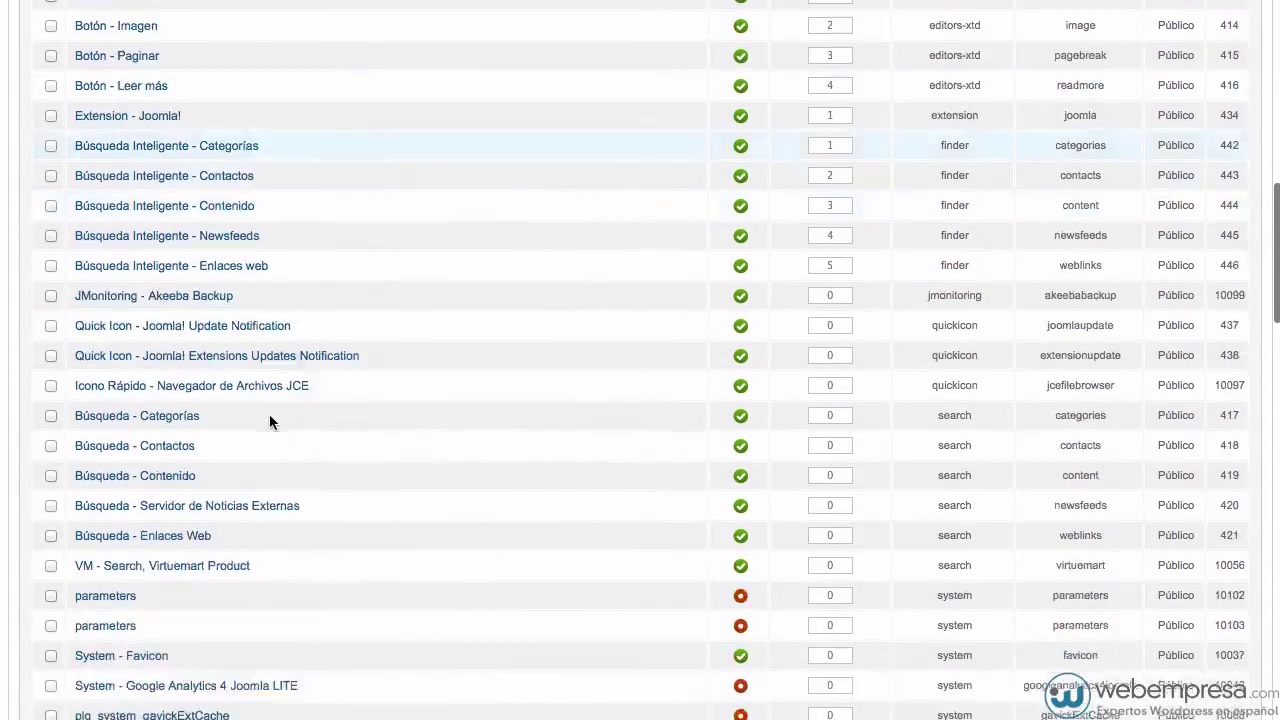
pyautogui.scroll(-10, 269, 421)
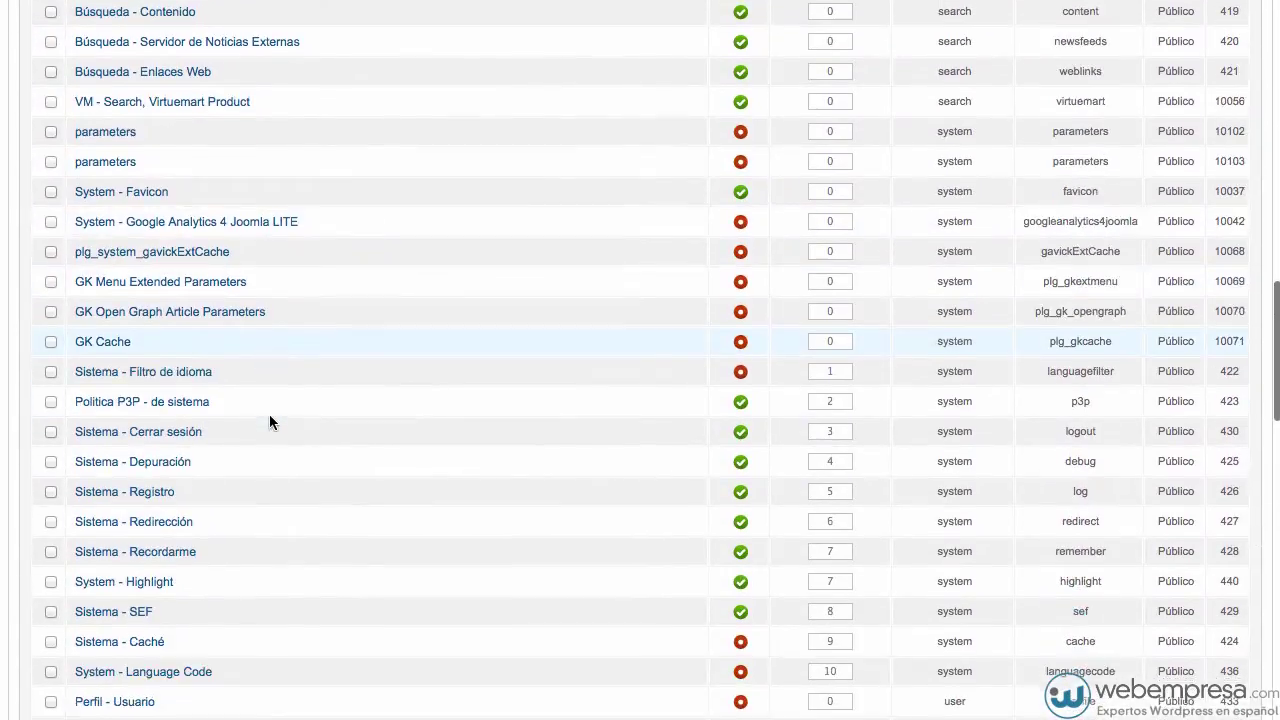
pyautogui.scroll(-3, 269, 422)
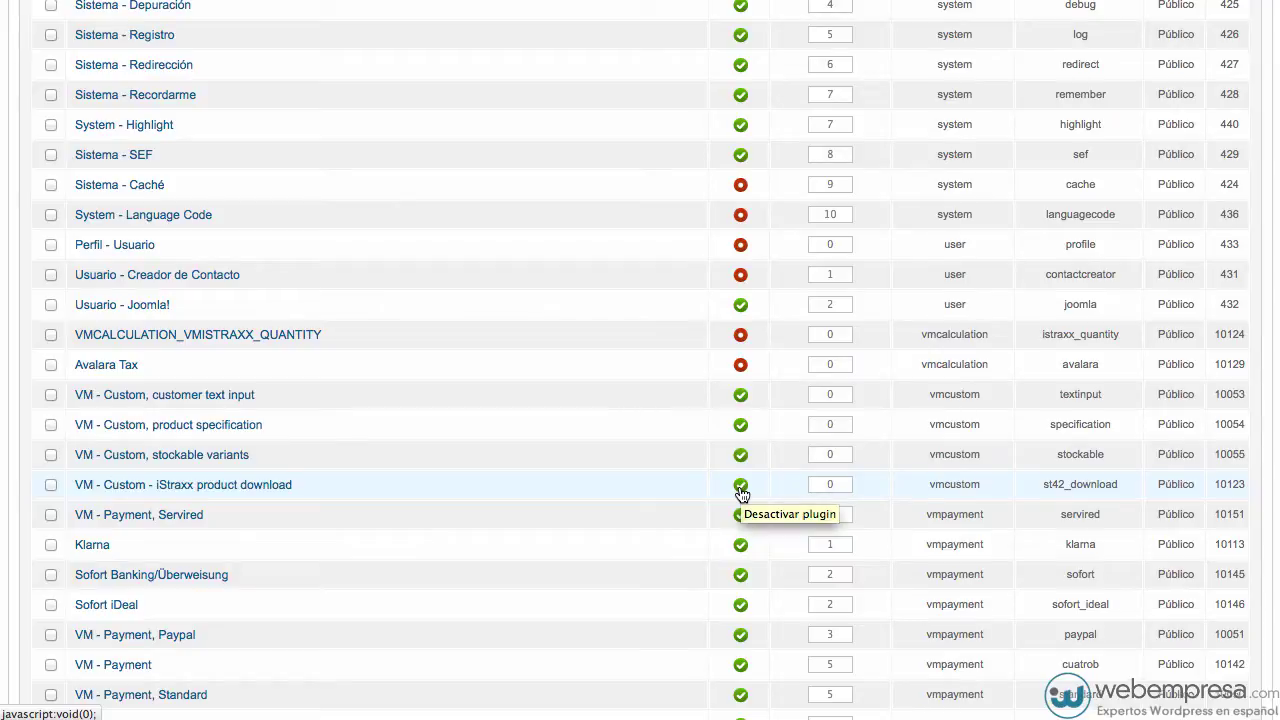
pyautogui.scroll(15, 525, 330)
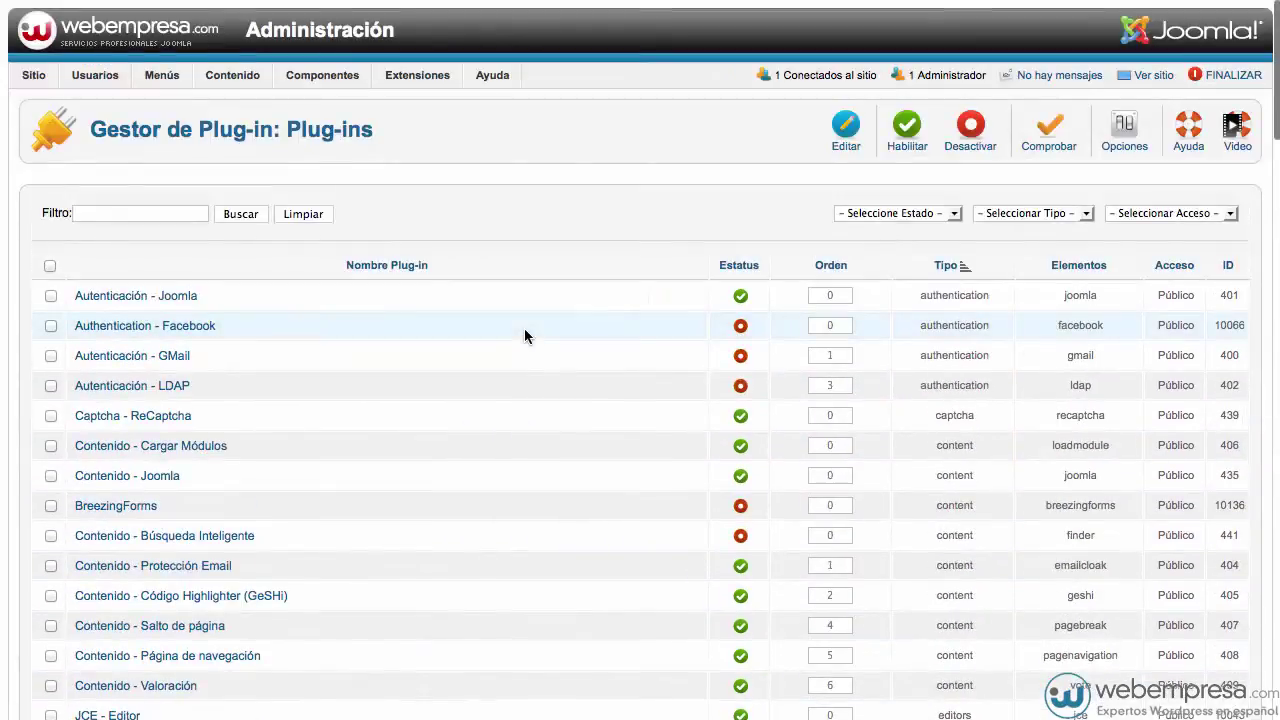
# Step: Start a new custom field in VirtueMart's list of product custom fields
pyautogui.moveTo(320, 76)
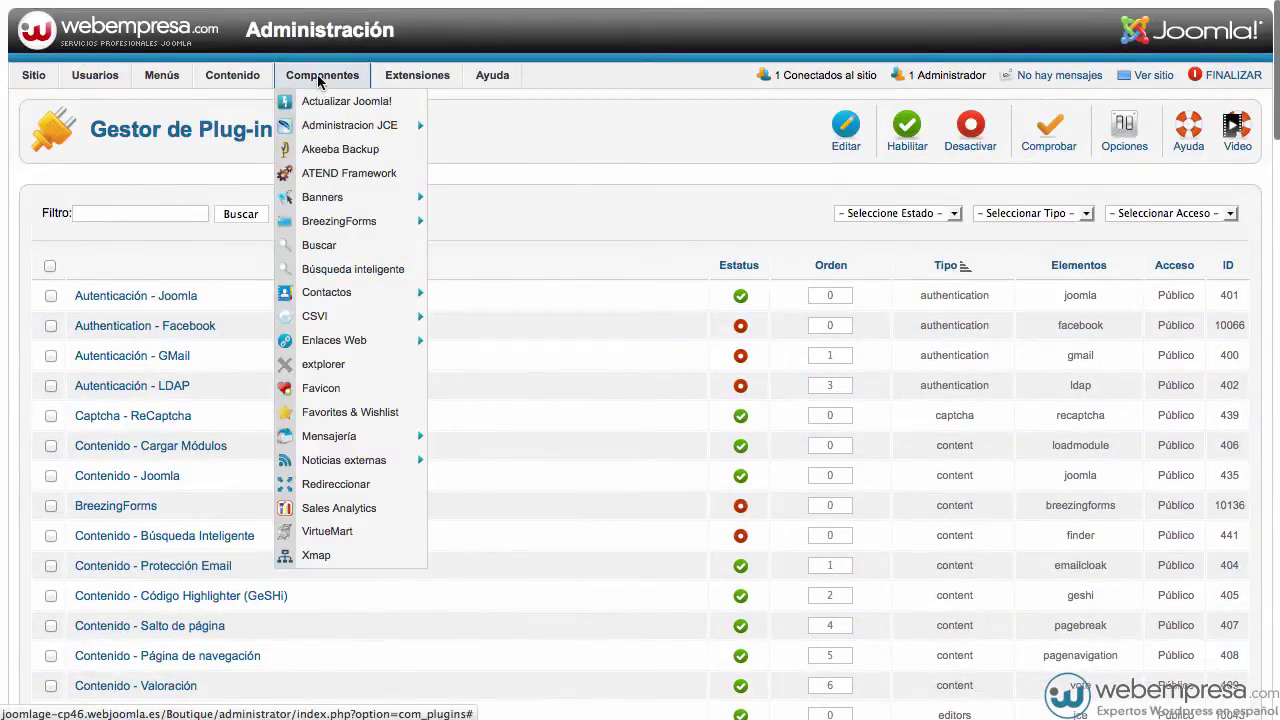
pyautogui.moveTo(337, 317)
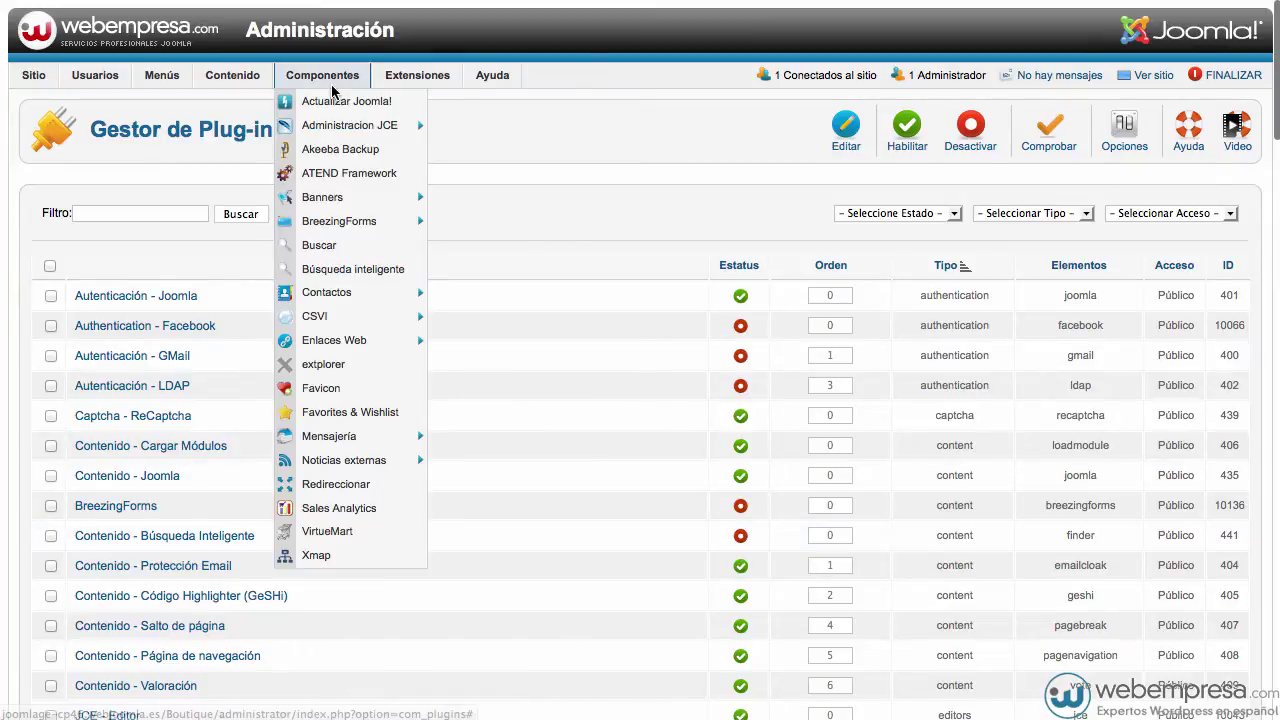
pyautogui.click(327, 531)
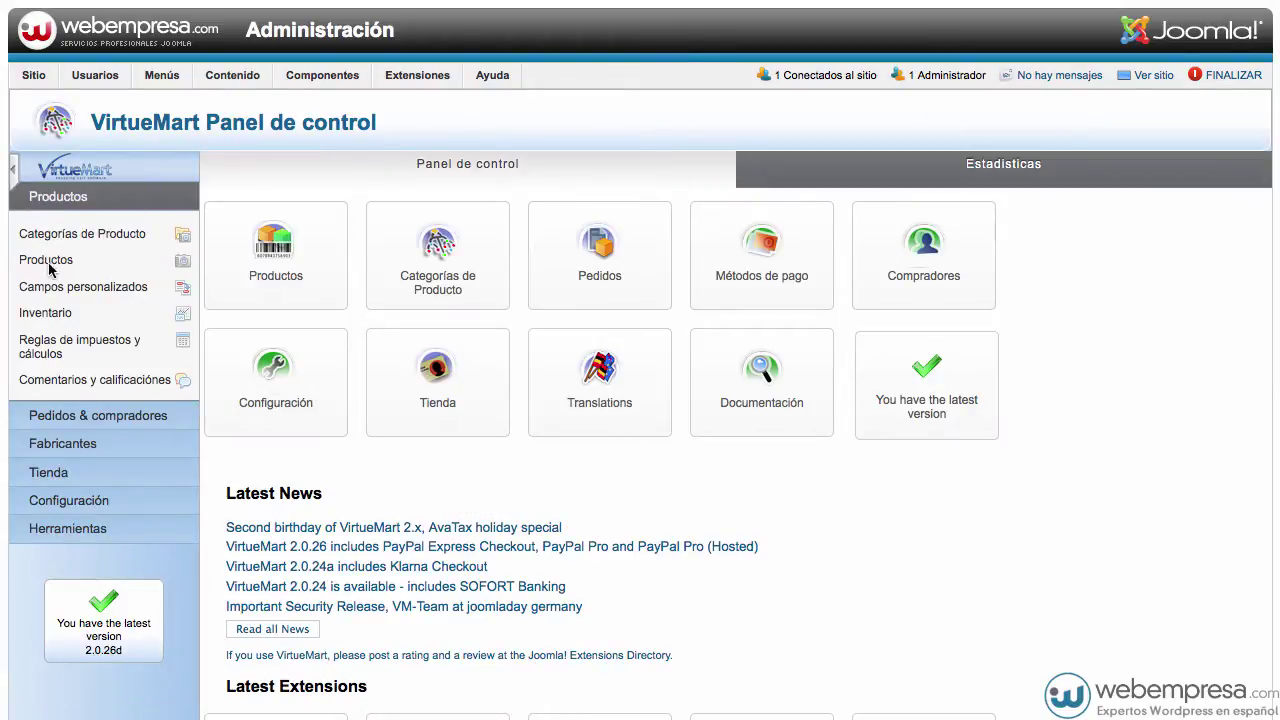
pyautogui.click(75, 290)
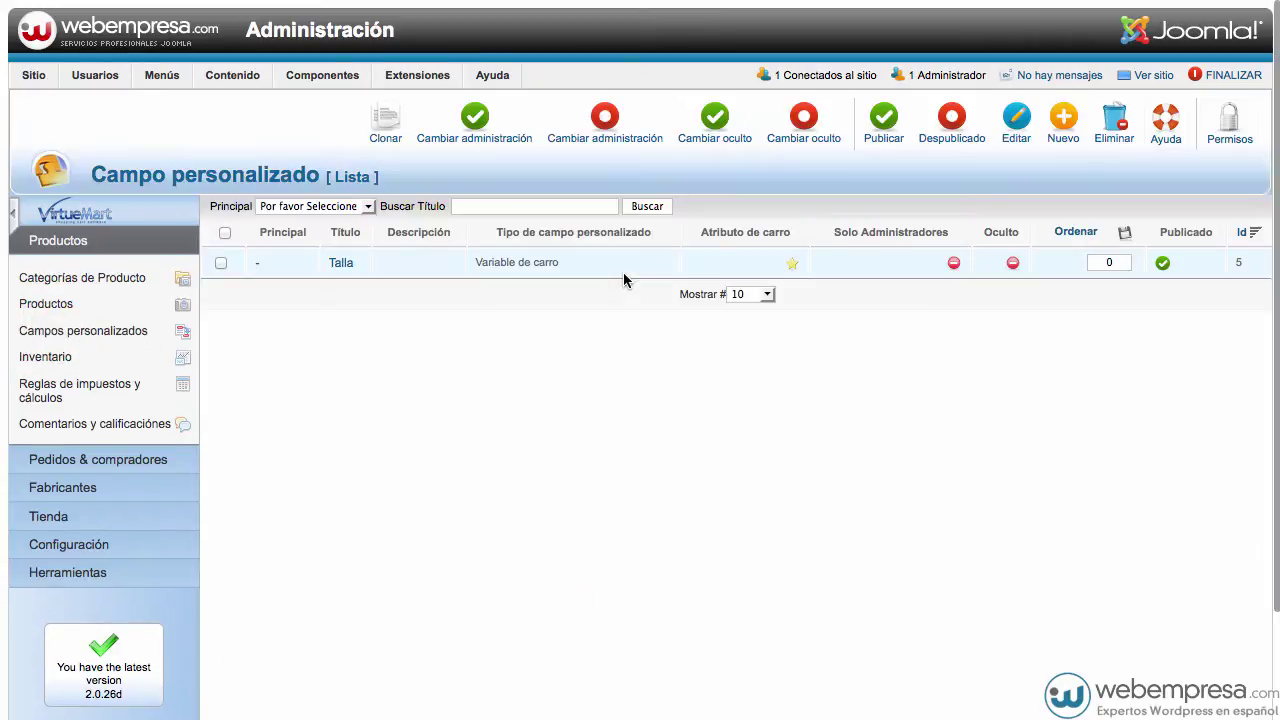
pyautogui.click(1064, 118)
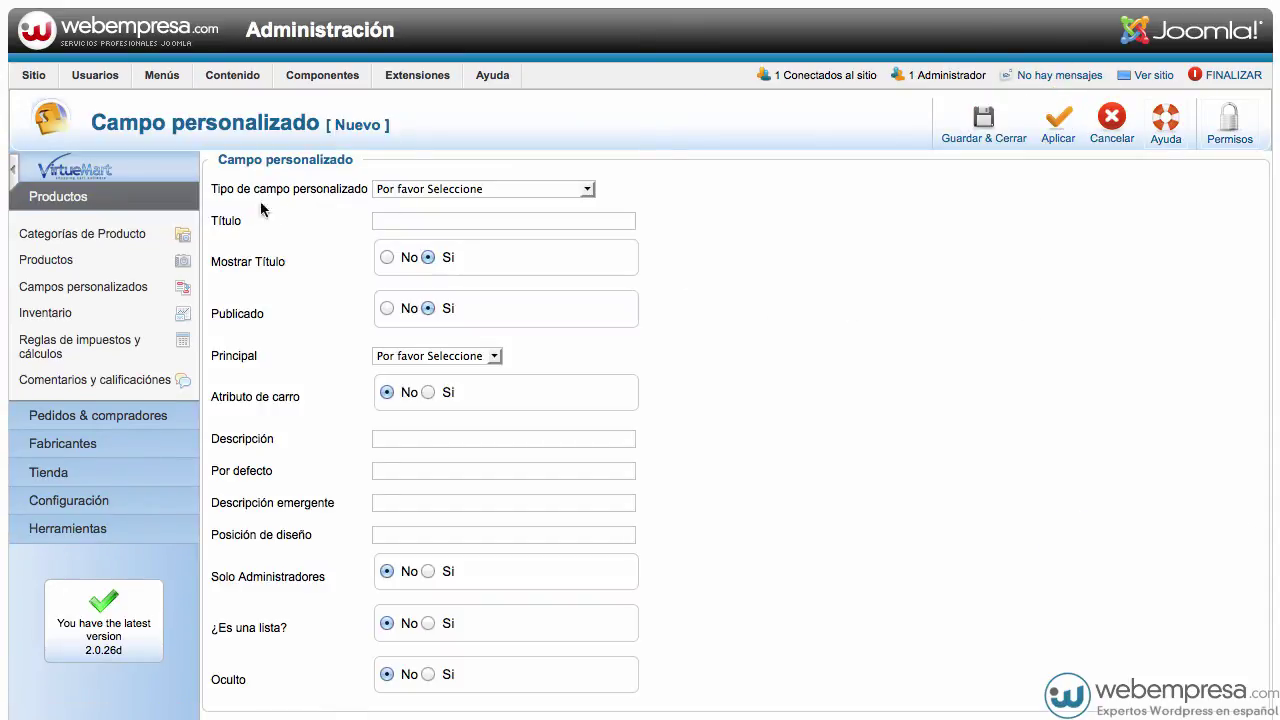
# Step: Set the custom field type to Plugins and the title to "Descargar producto"
pyautogui.click(460, 189)
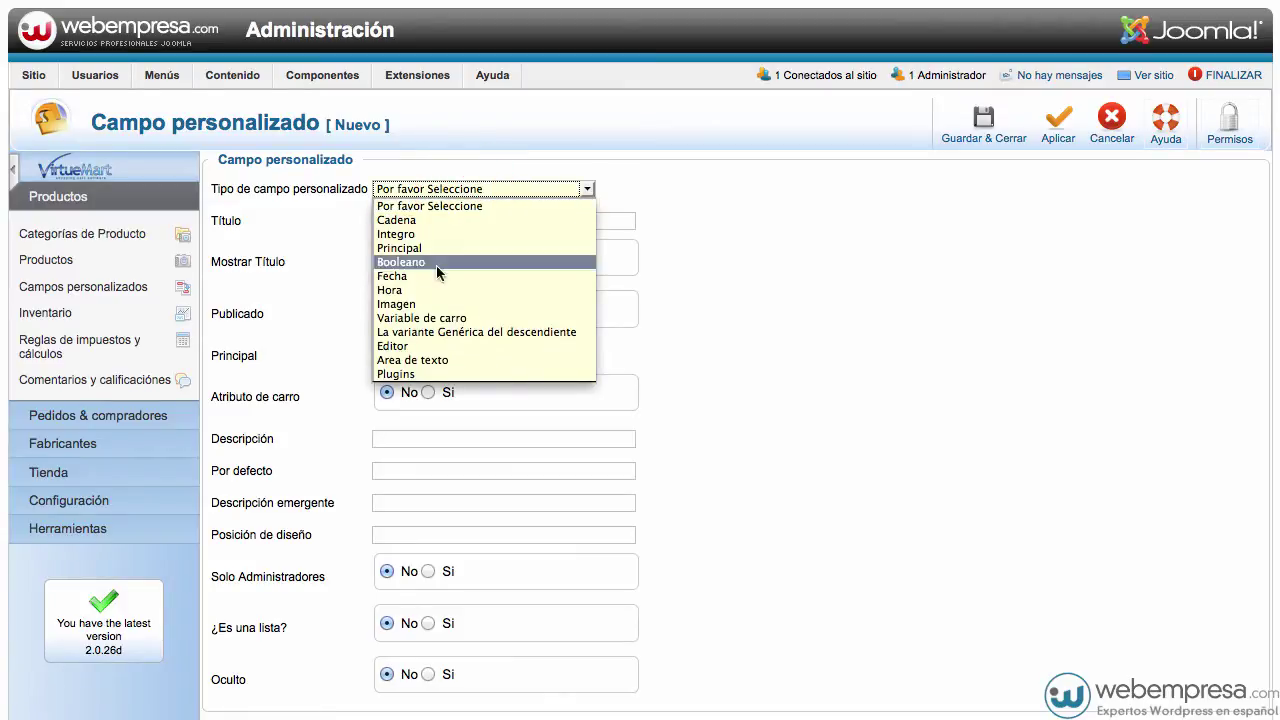
pyautogui.click(422, 375)
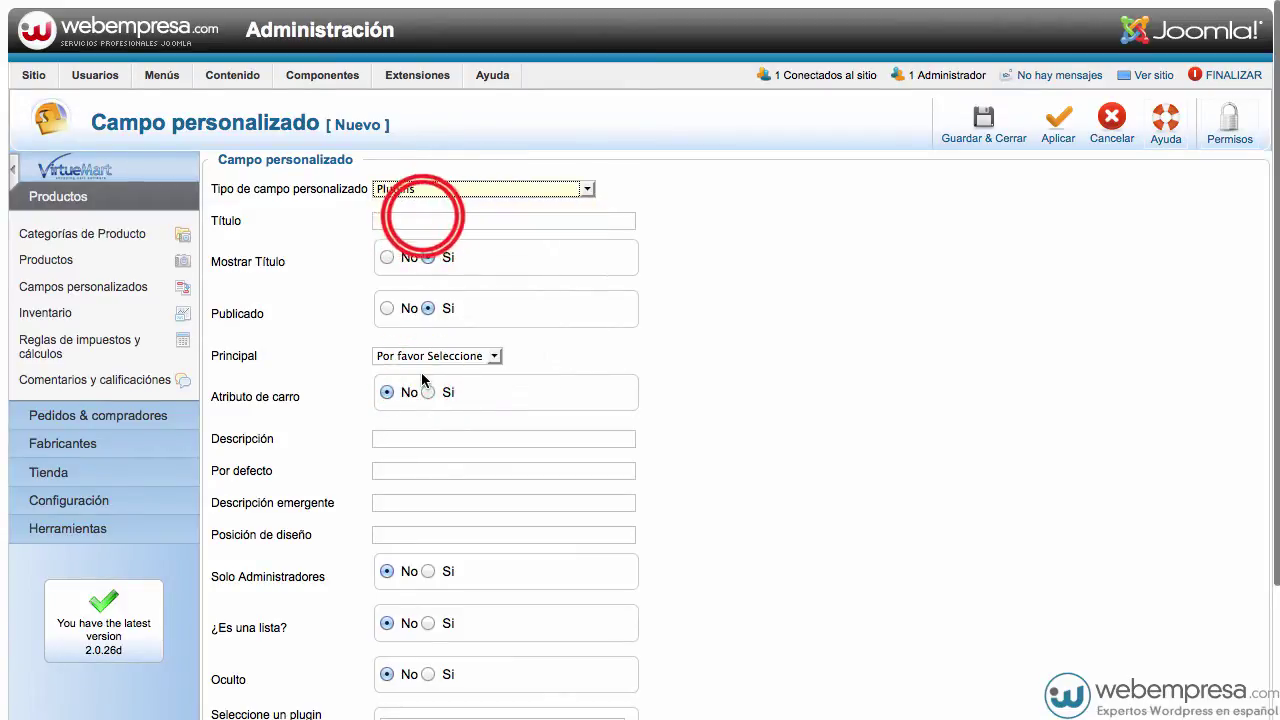
pyautogui.click(424, 219)
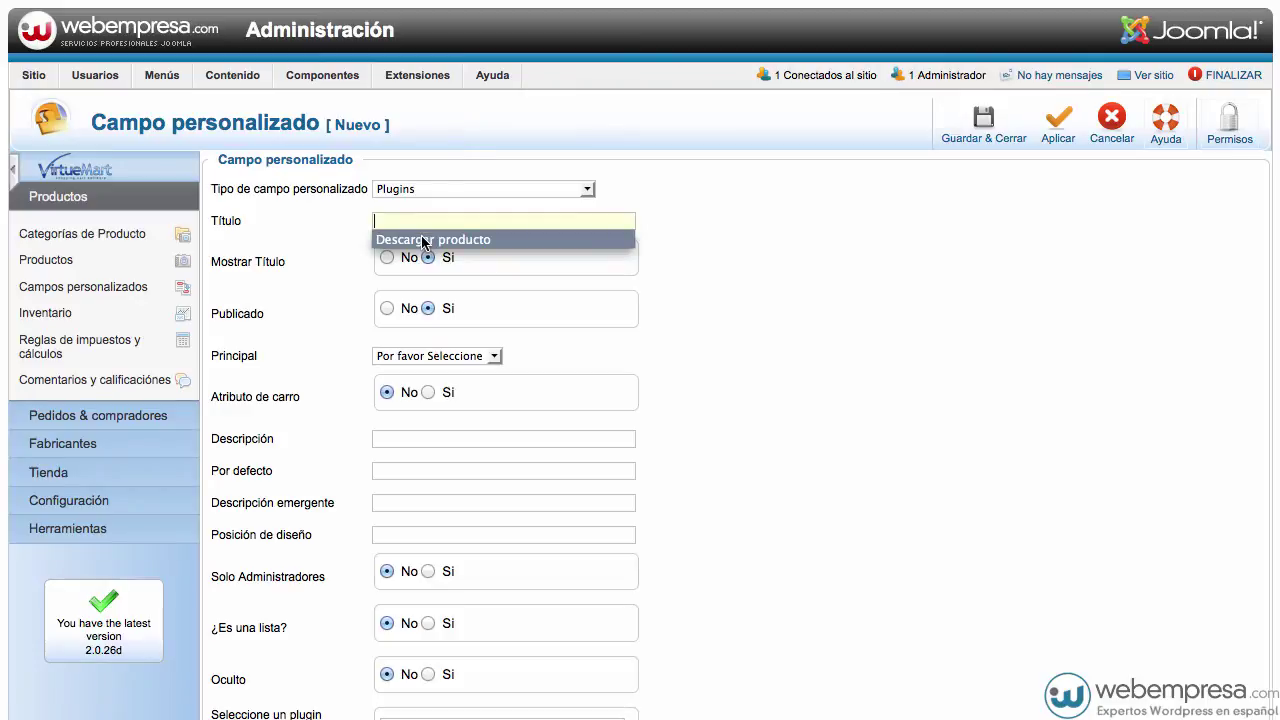
pyautogui.click(403, 240)
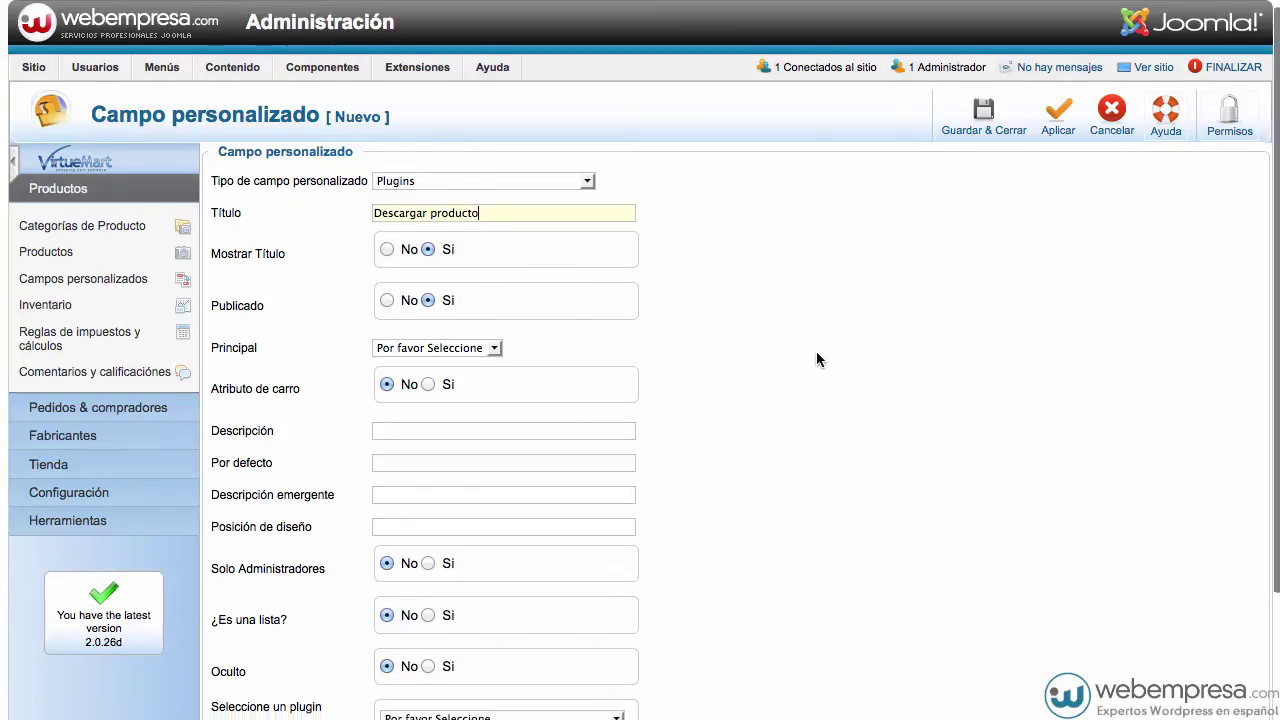
# Step: Set the cart attribute to Si and enter the description "Al finalizar la compra podrá descargar el producto."
pyautogui.scroll(-3, 816, 351)
pyautogui.click(427, 305)
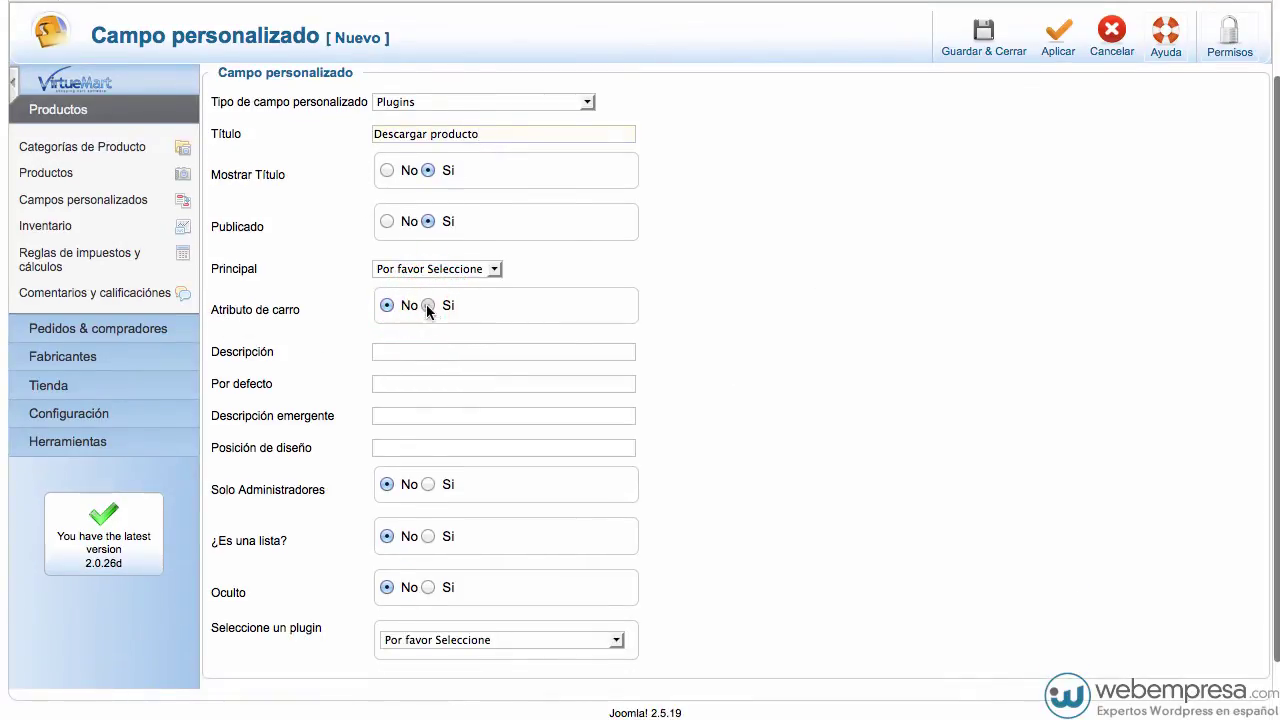
pyautogui.click(406, 352)
pyautogui.write('Al finalizar la compra podrá descargar el producto.')
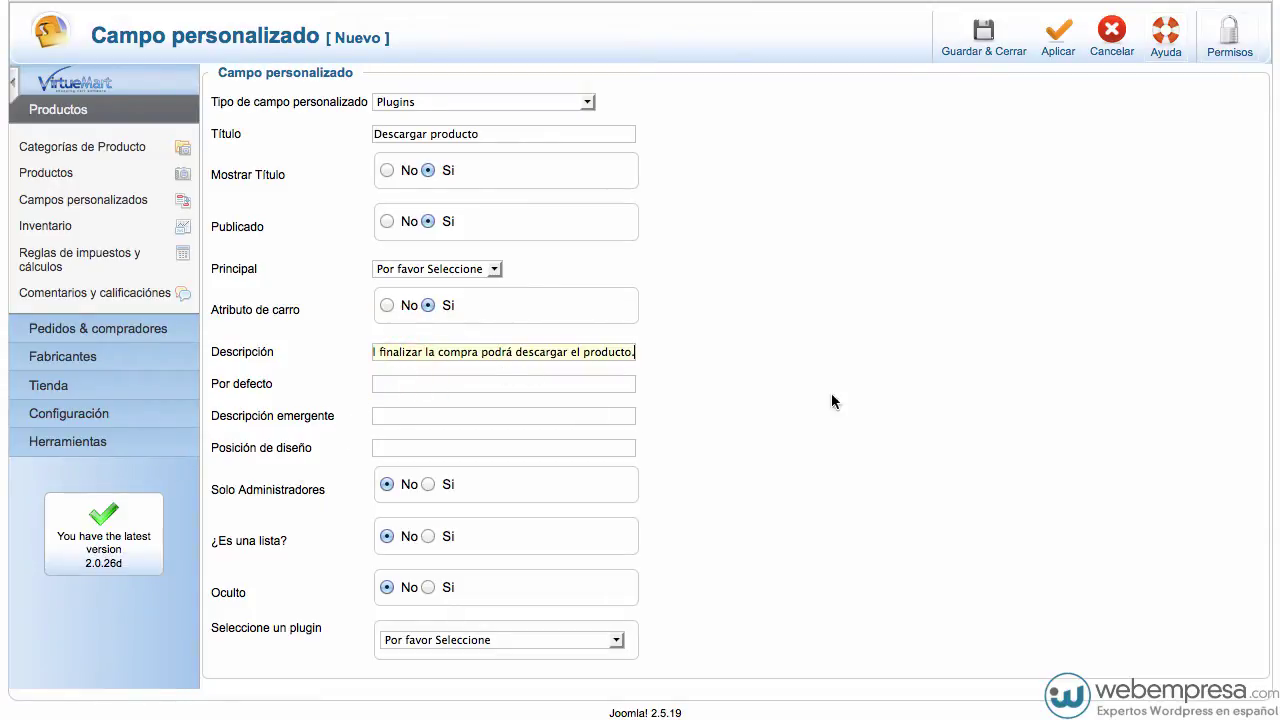
# Step: Assign the VM - Custom - iStraxx product download plugin to the custom field, and save and close it
pyautogui.scroll(-2, 862, 370)
pyautogui.click(543, 571)
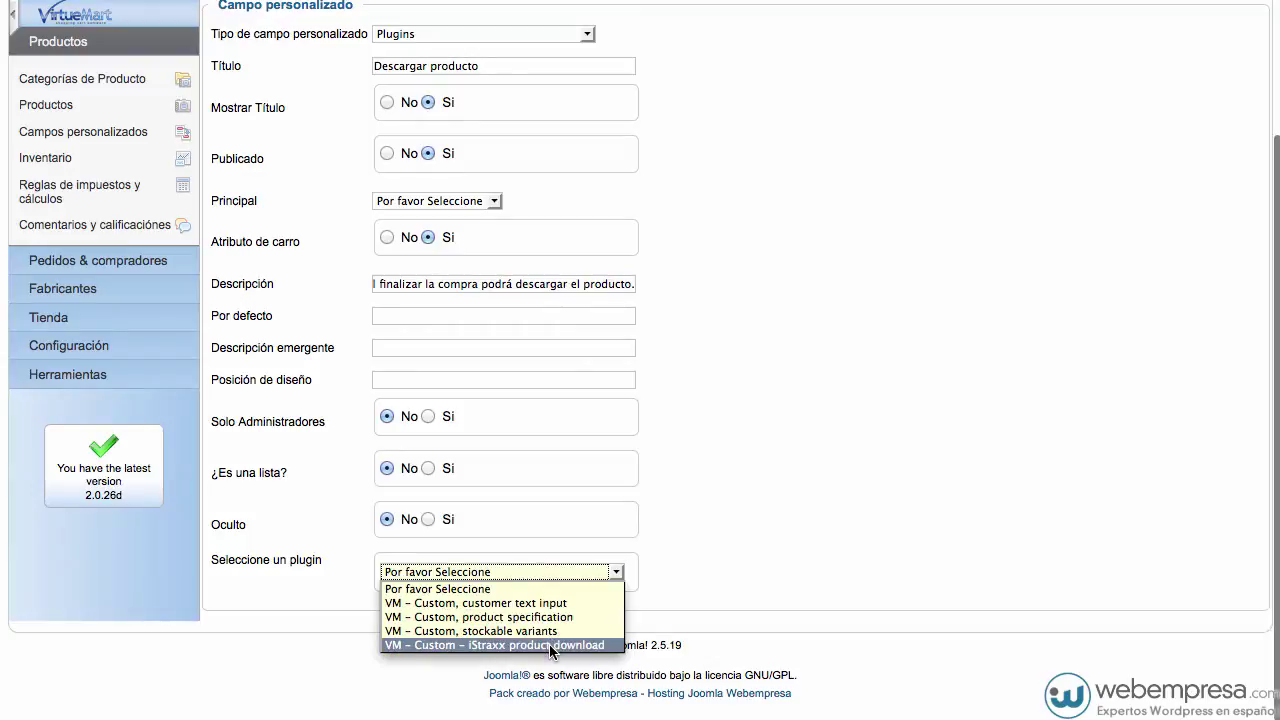
pyautogui.click(463, 645)
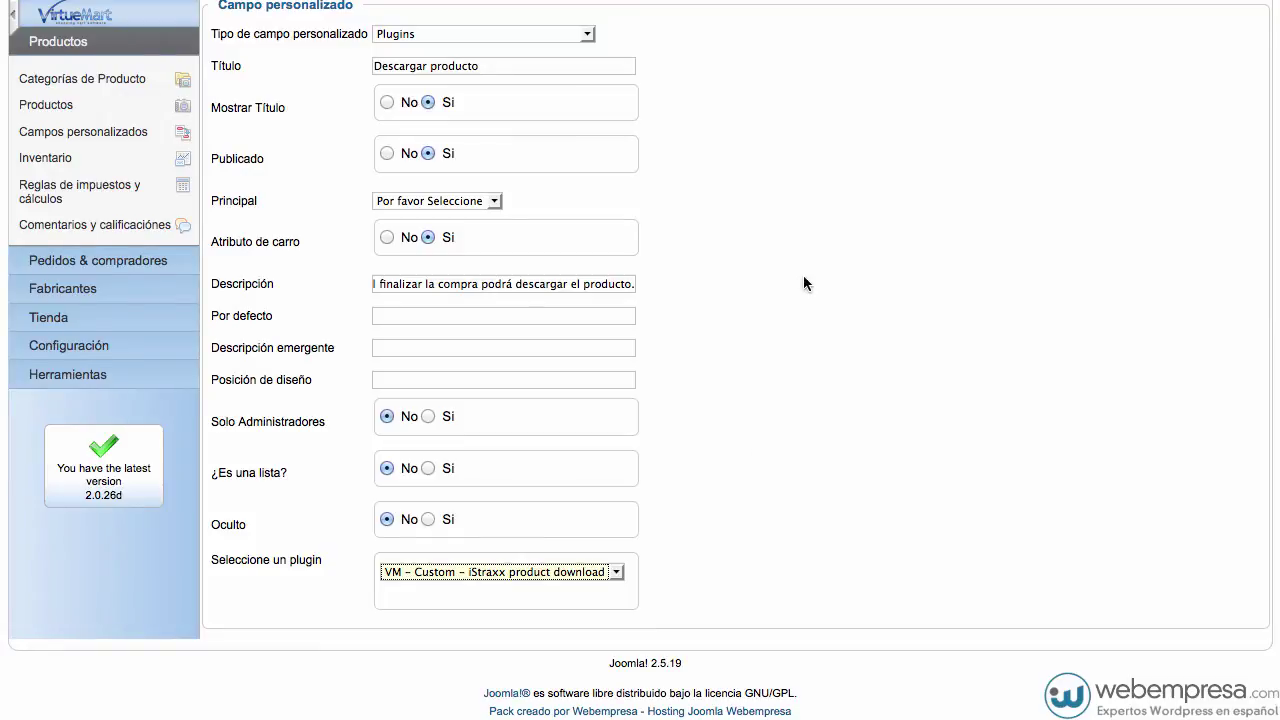
pyautogui.scroll(3, 805, 268)
pyautogui.click(983, 119)
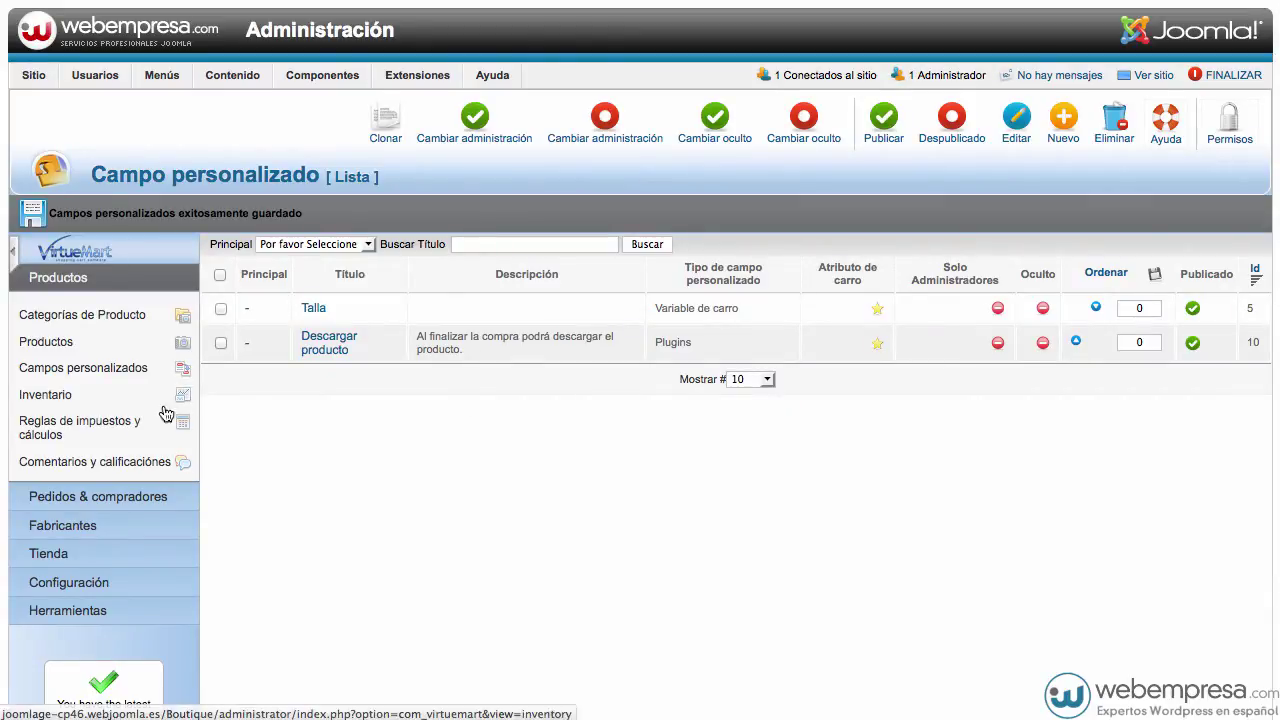
# Step: Open the Plantillas settings of the VirtueMart configuration and locate the Ruta segura field among the media file settings
pyautogui.click(82, 582)
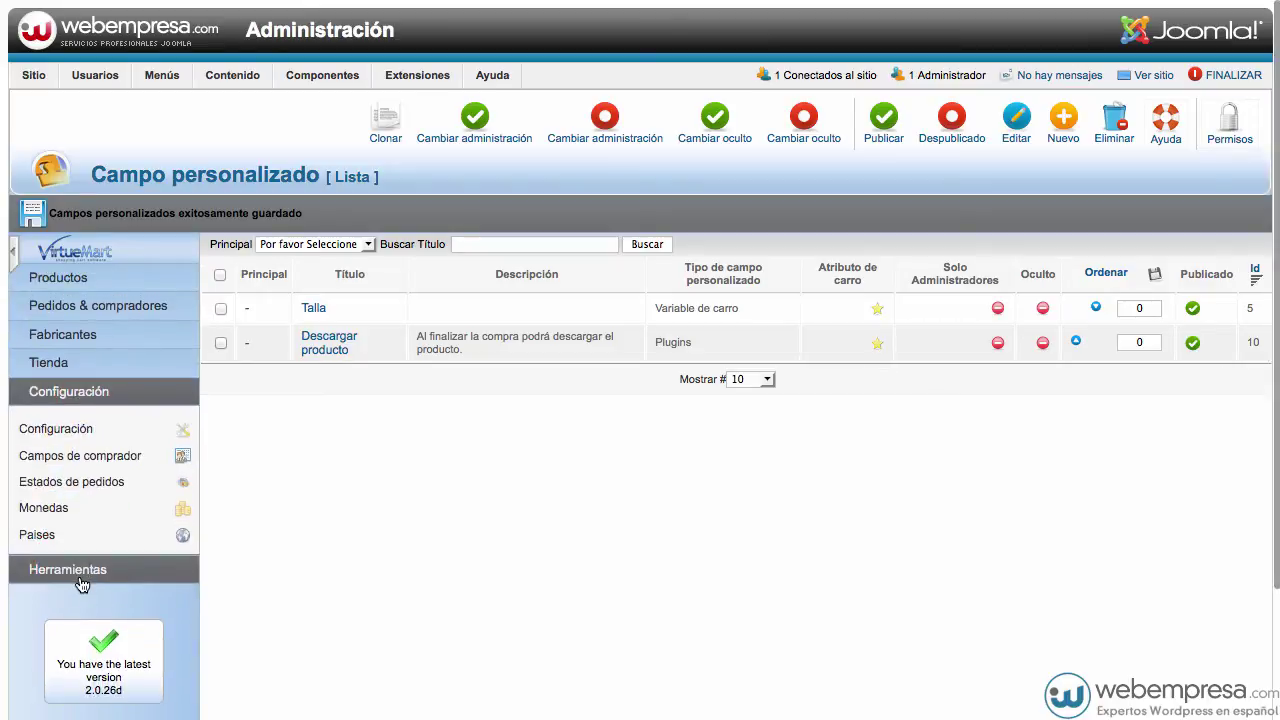
pyautogui.click(68, 434)
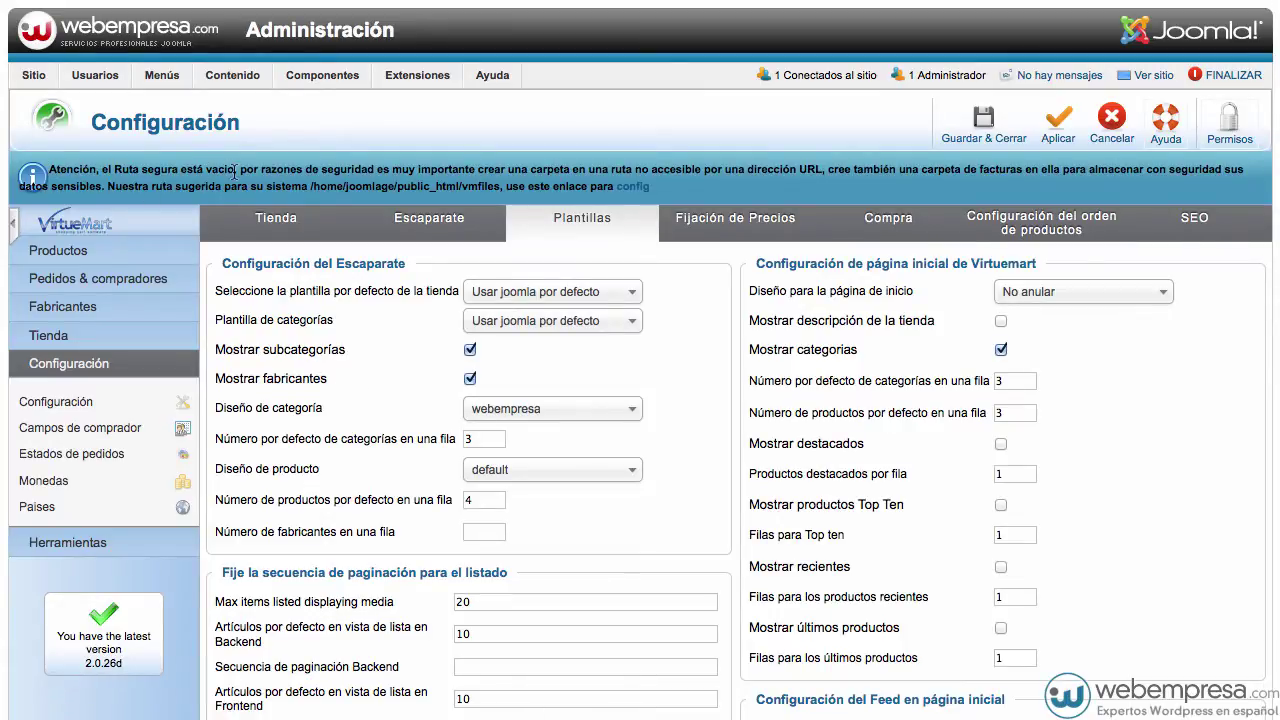
pyautogui.click(268, 222)
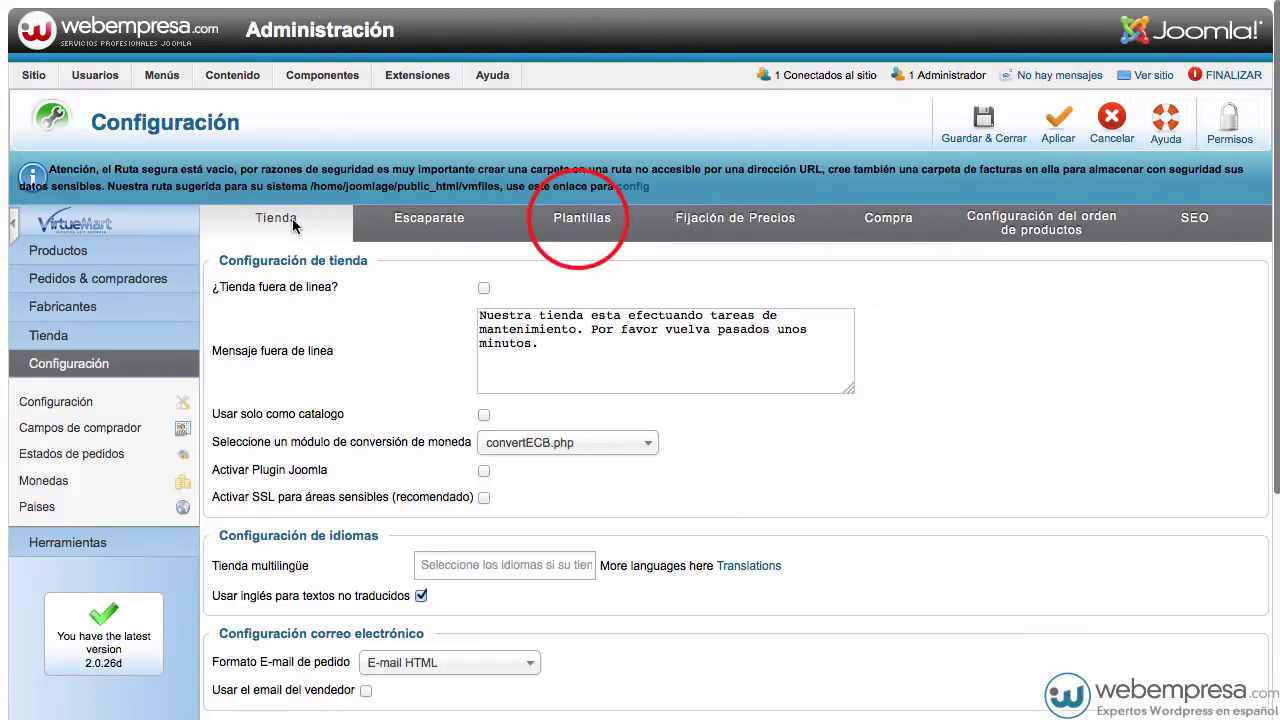
pyautogui.click(580, 218)
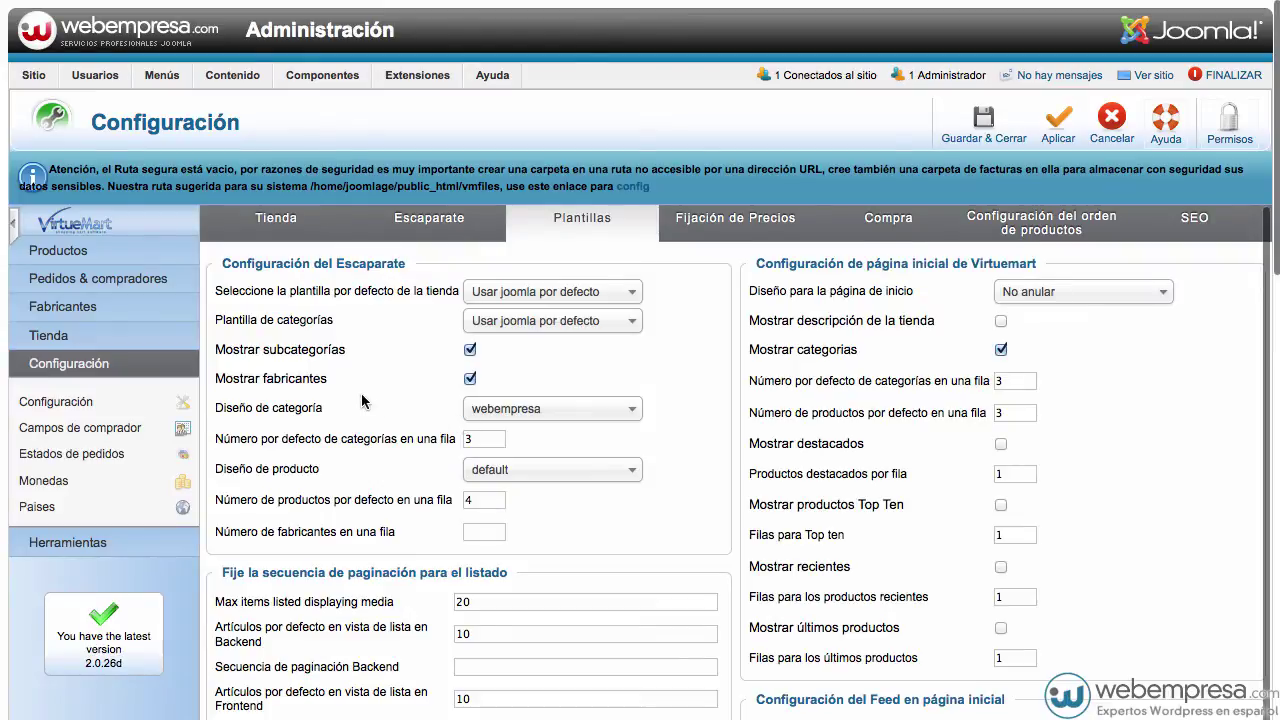
pyautogui.scroll(-10, 362, 401)
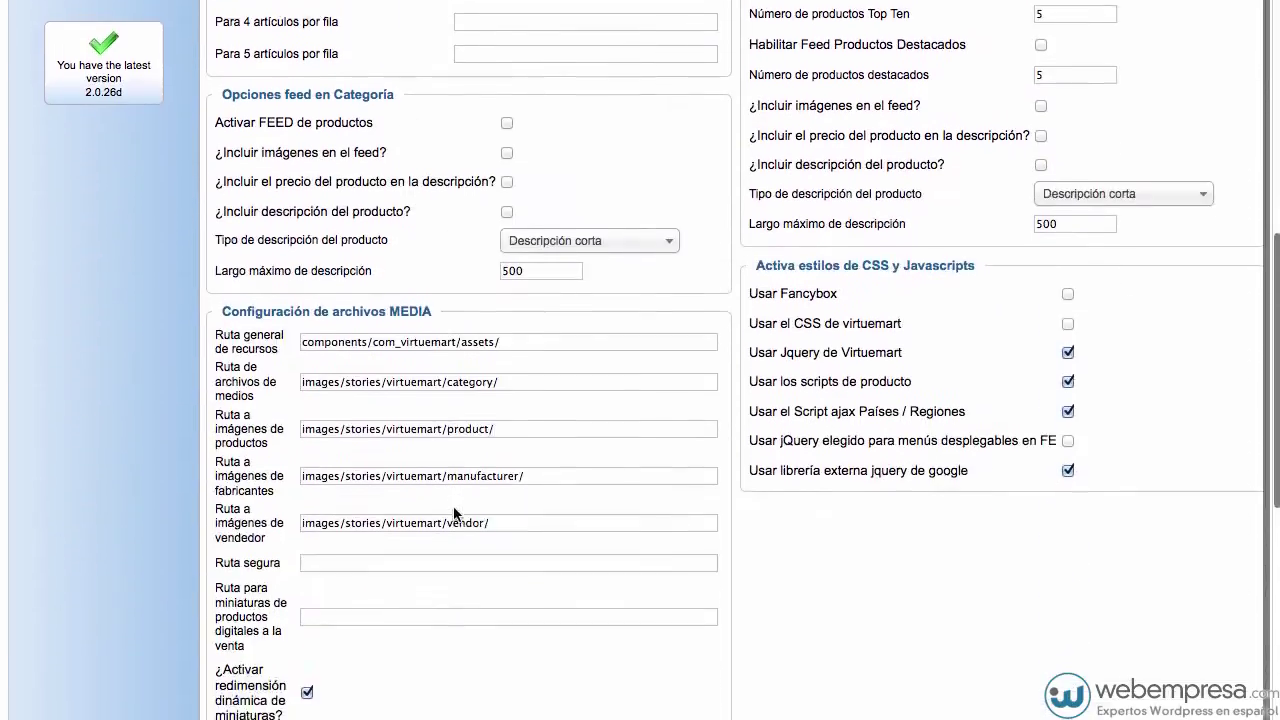
pyautogui.scroll(-2, 453, 513)
pyautogui.moveTo(260, 470)
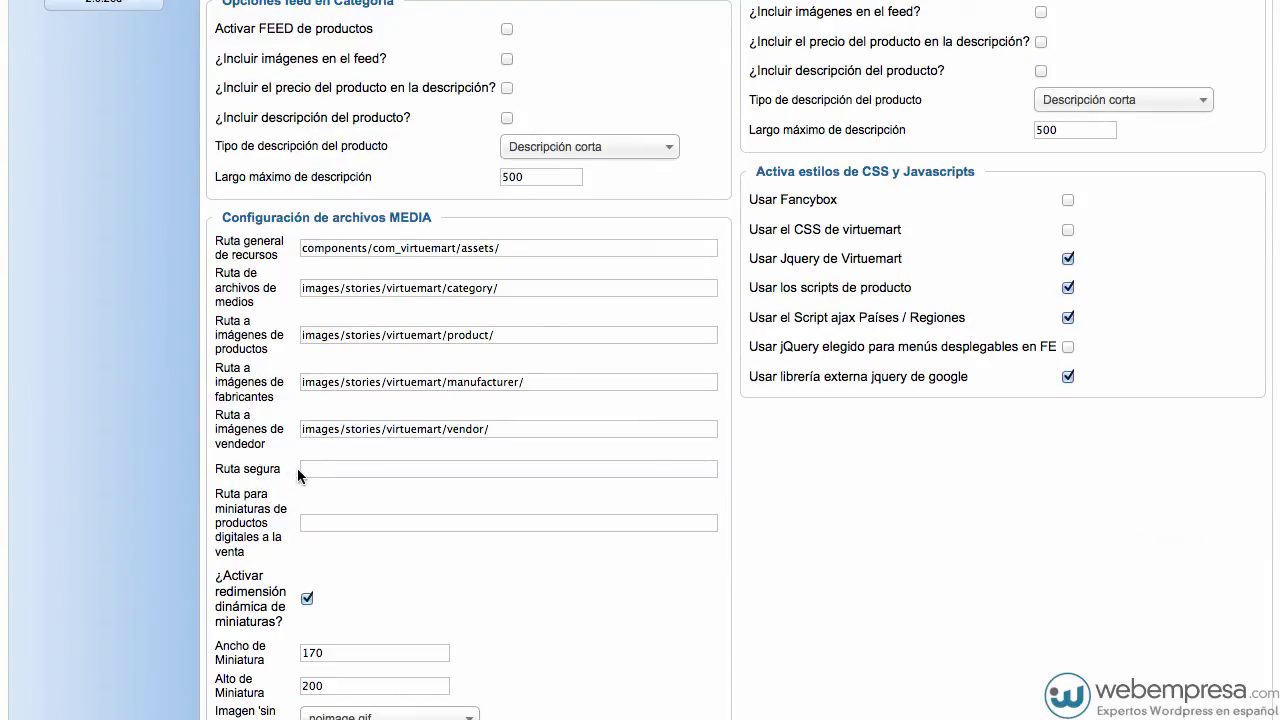
# Step: Select the suggested system path ending in public_html/vmfiles in the notice about the safe path
pyautogui.scroll(5, 399, 490)
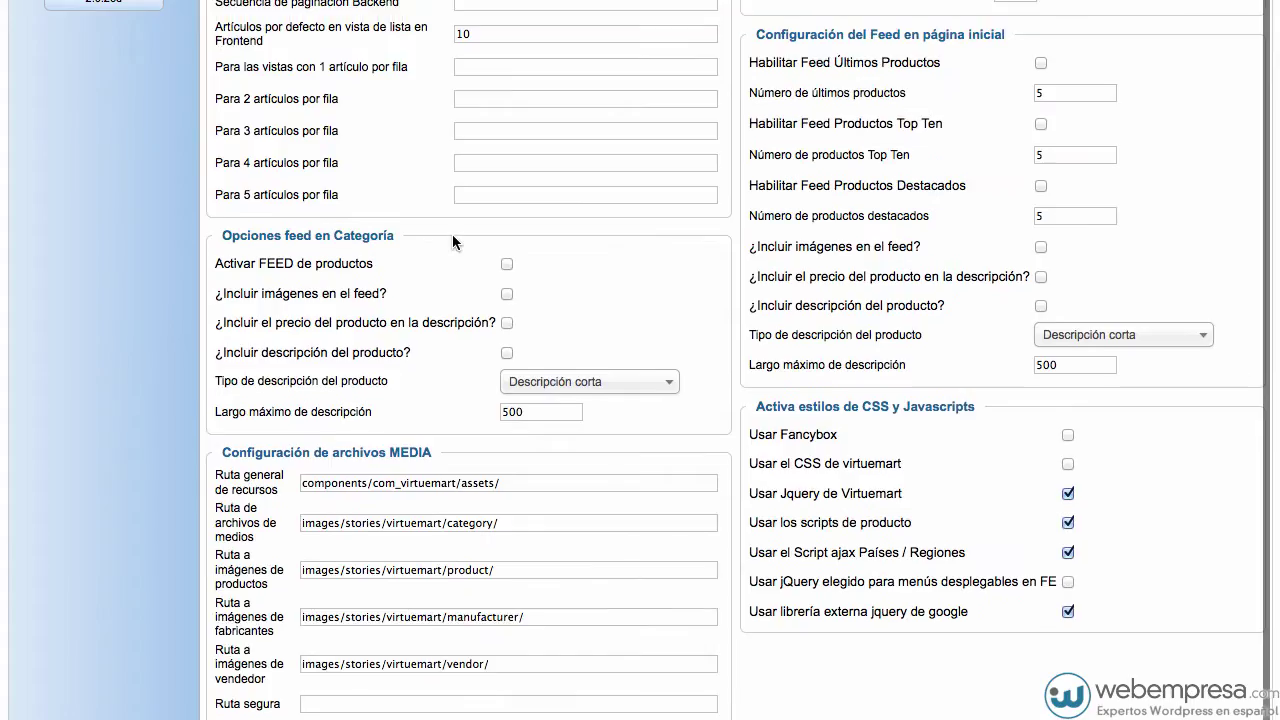
pyautogui.scroll(6, 397, 302)
pyautogui.scroll(8, 397, 302)
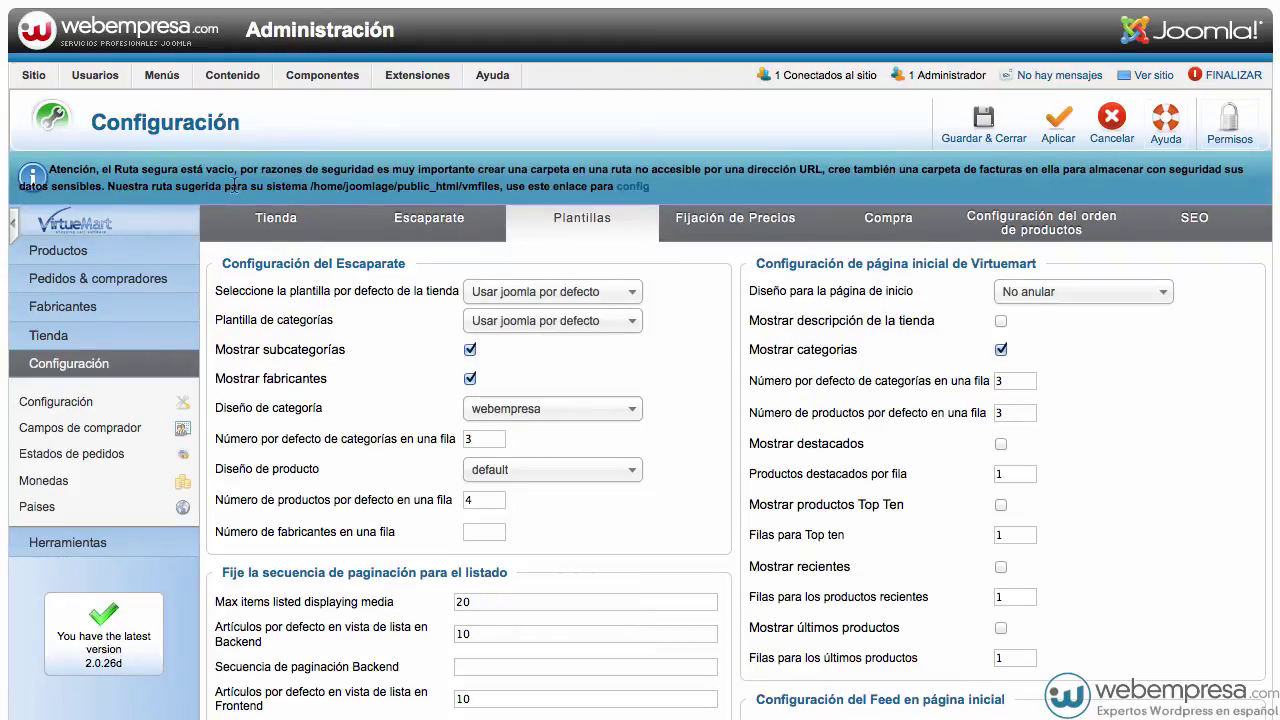
pyautogui.moveTo(310, 187); pyautogui.dragTo(501, 188)
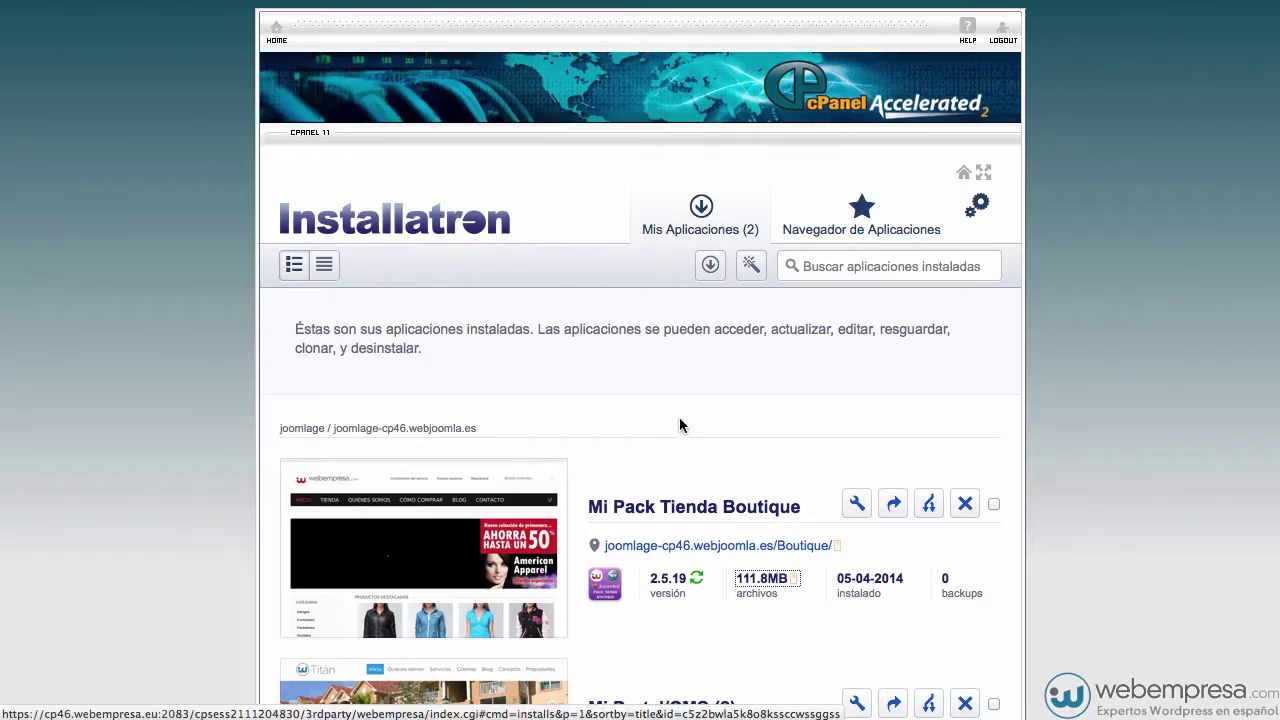
# Step: Open the files of the Mi Pack Tienda Boutique installation in the file manager and look over its root folder
pyautogui.click(760, 578)
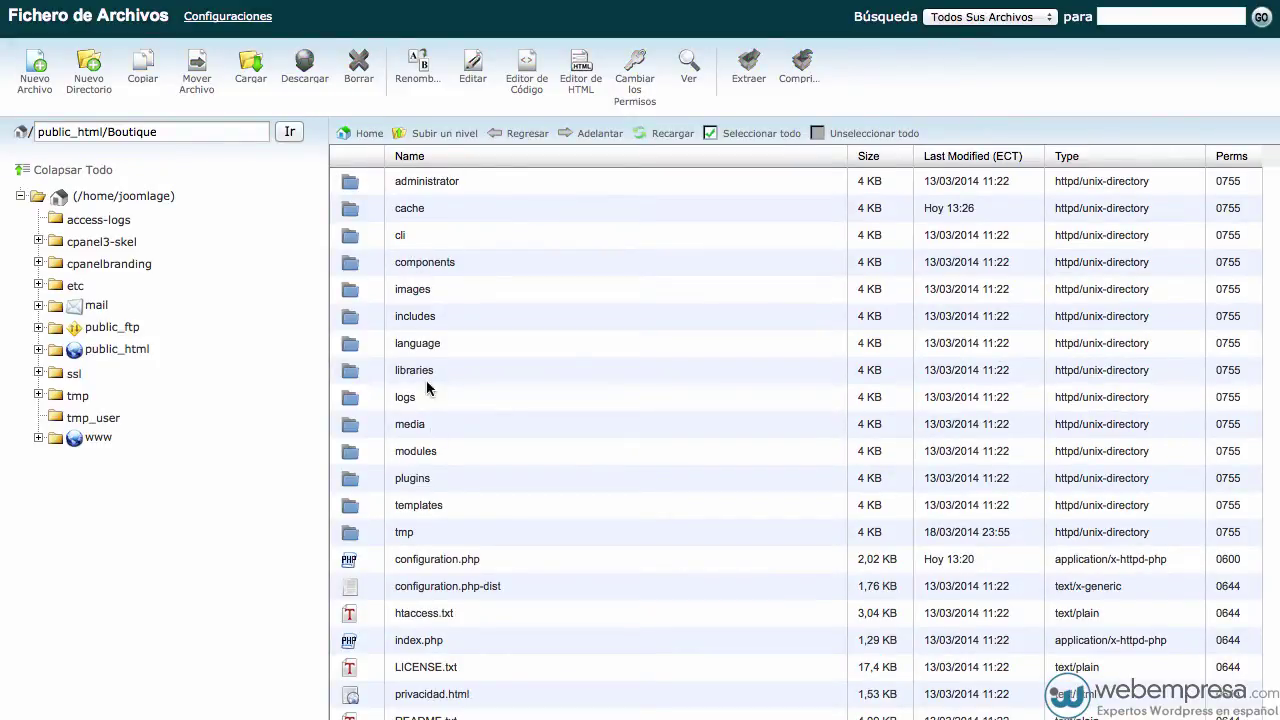
pyautogui.scroll(-2, 472, 505)
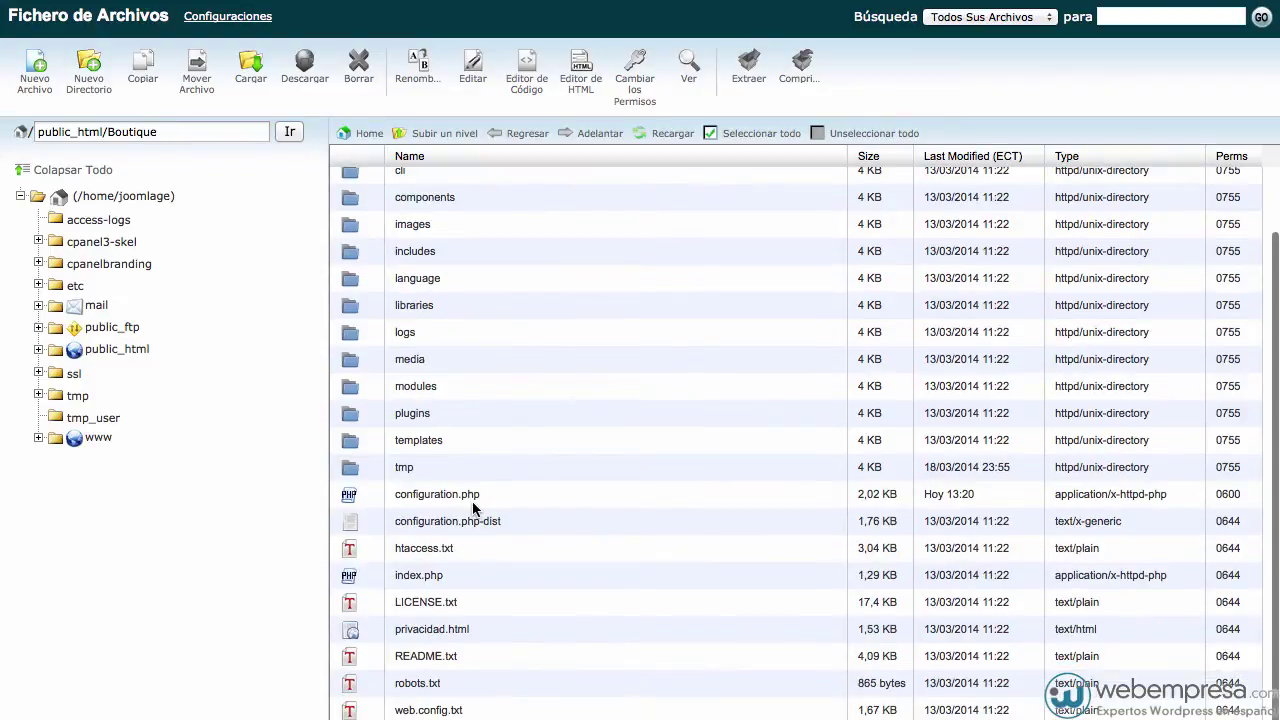
pyautogui.scroll(2, 427, 350)
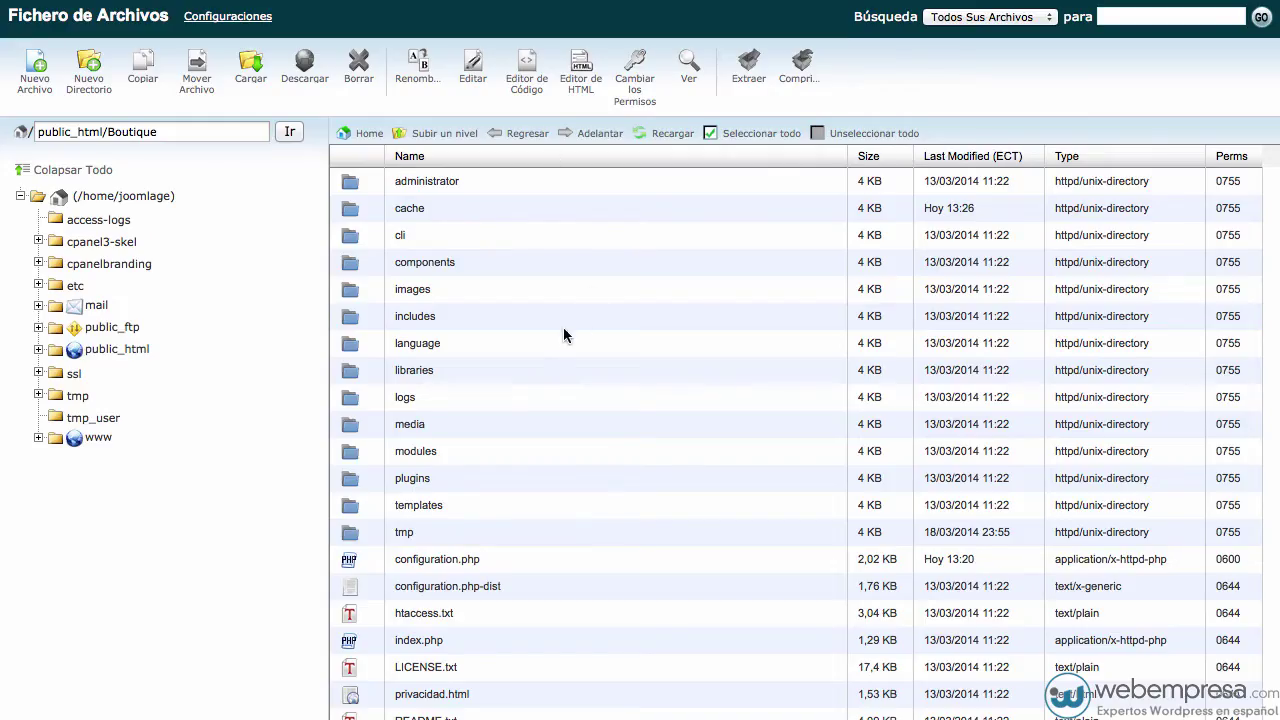
# Step: Go up one level to public_html, expand it in the folder tree and examine the site folders it contains
pyautogui.click(420, 133)
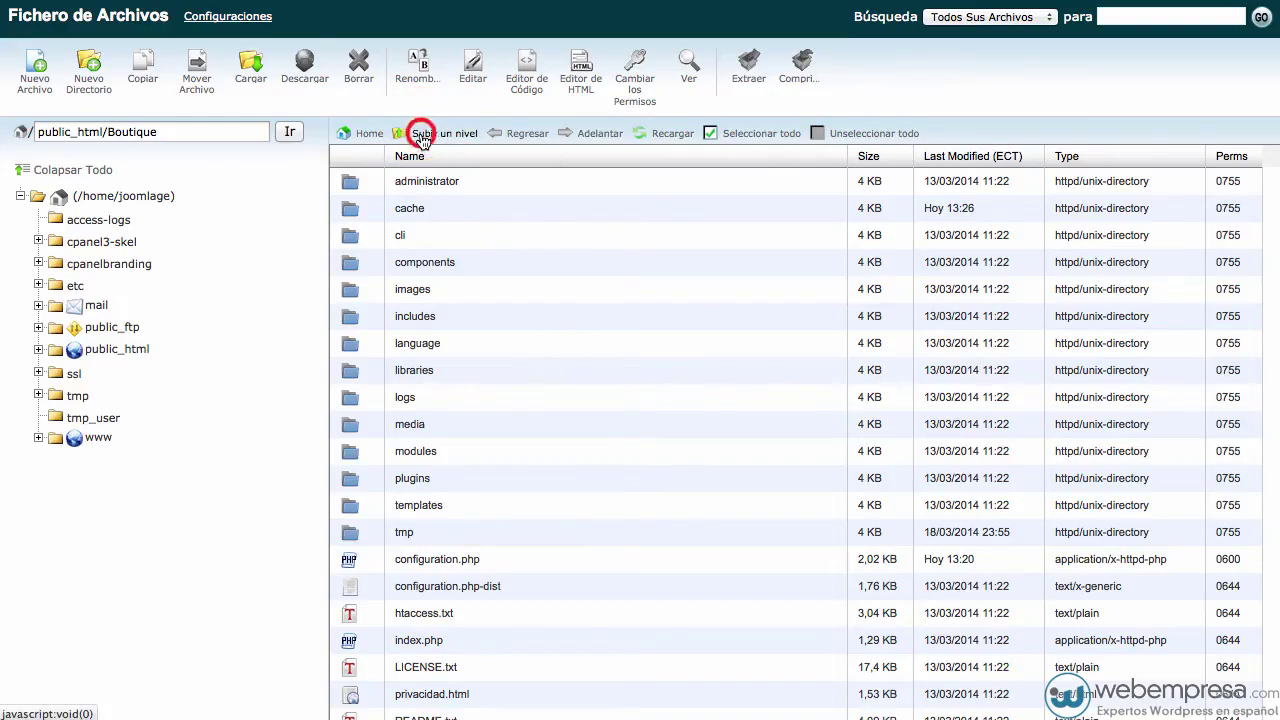
pyautogui.scroll(-4, 458, 449)
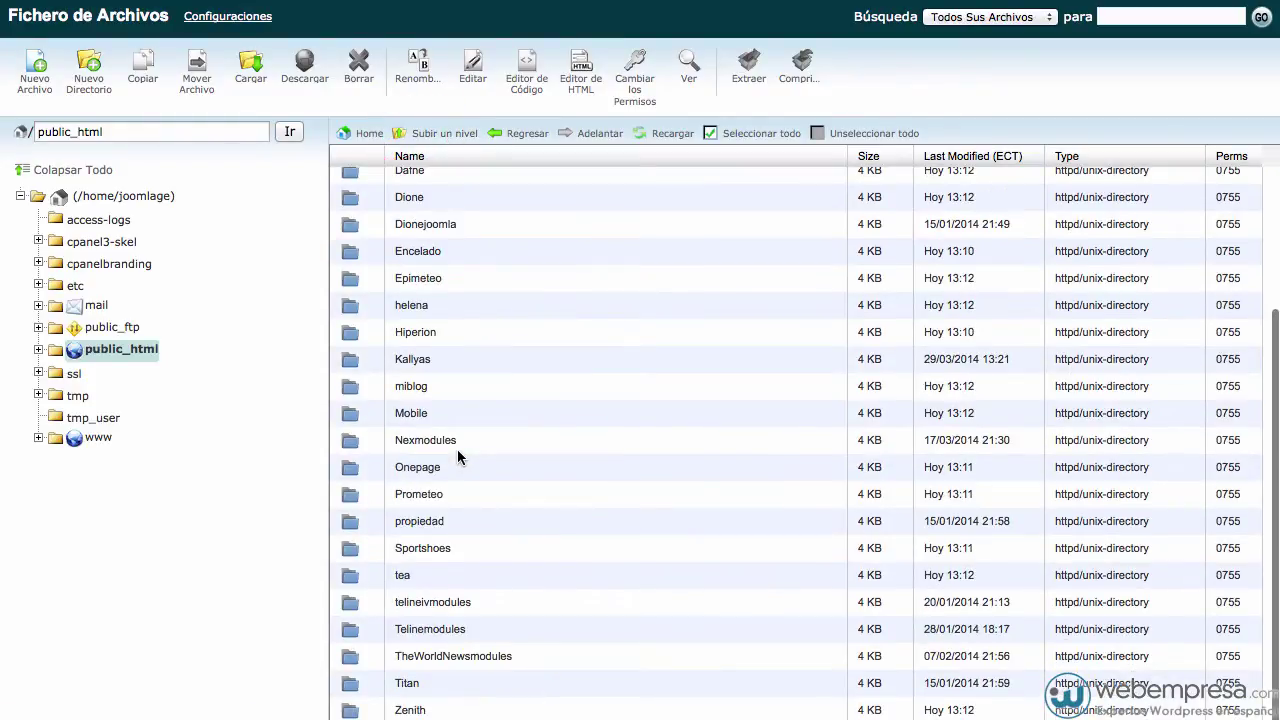
pyautogui.scroll(4, 475, 443)
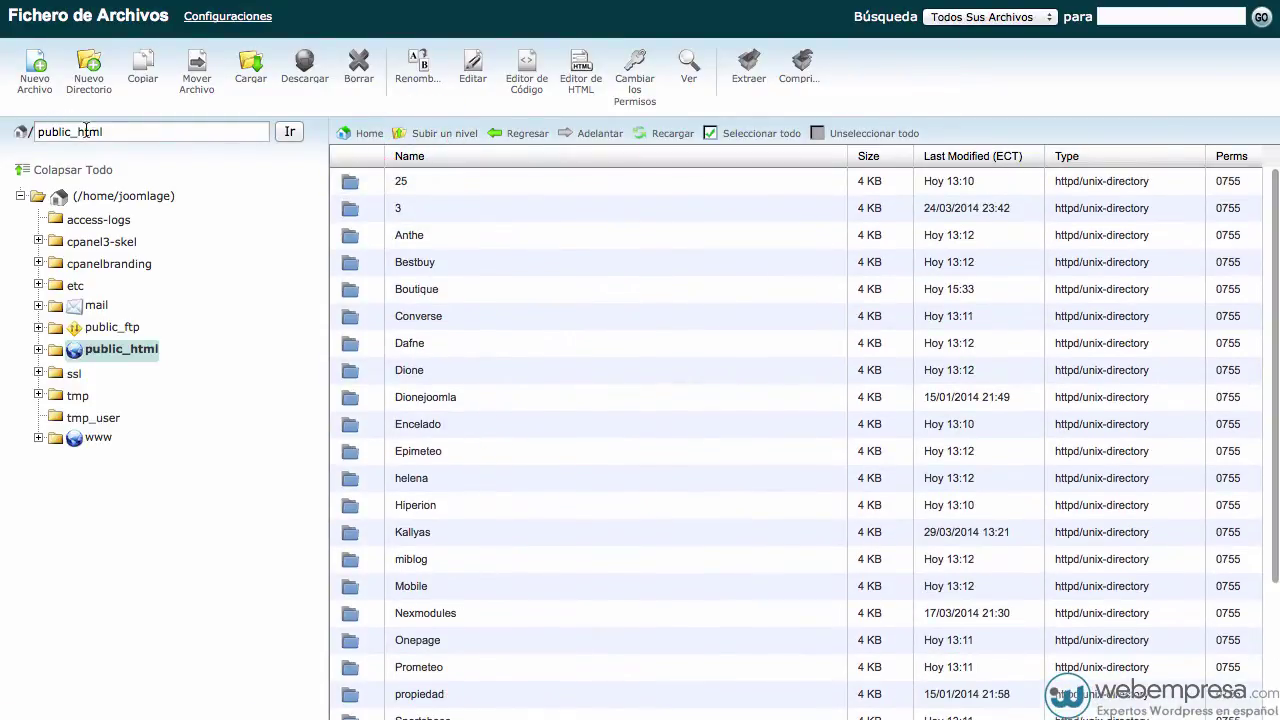
pyautogui.click(112, 349)
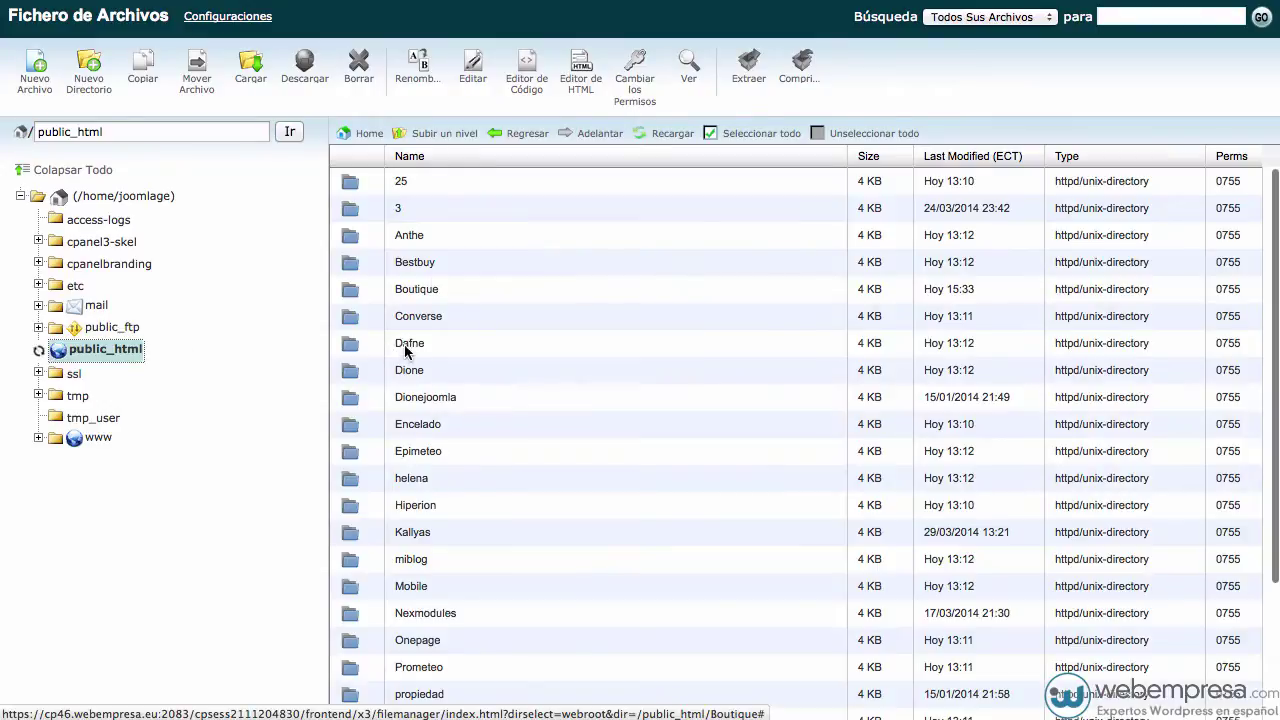
pyautogui.scroll(-4, 476, 433)
pyautogui.scroll(4, 476, 433)
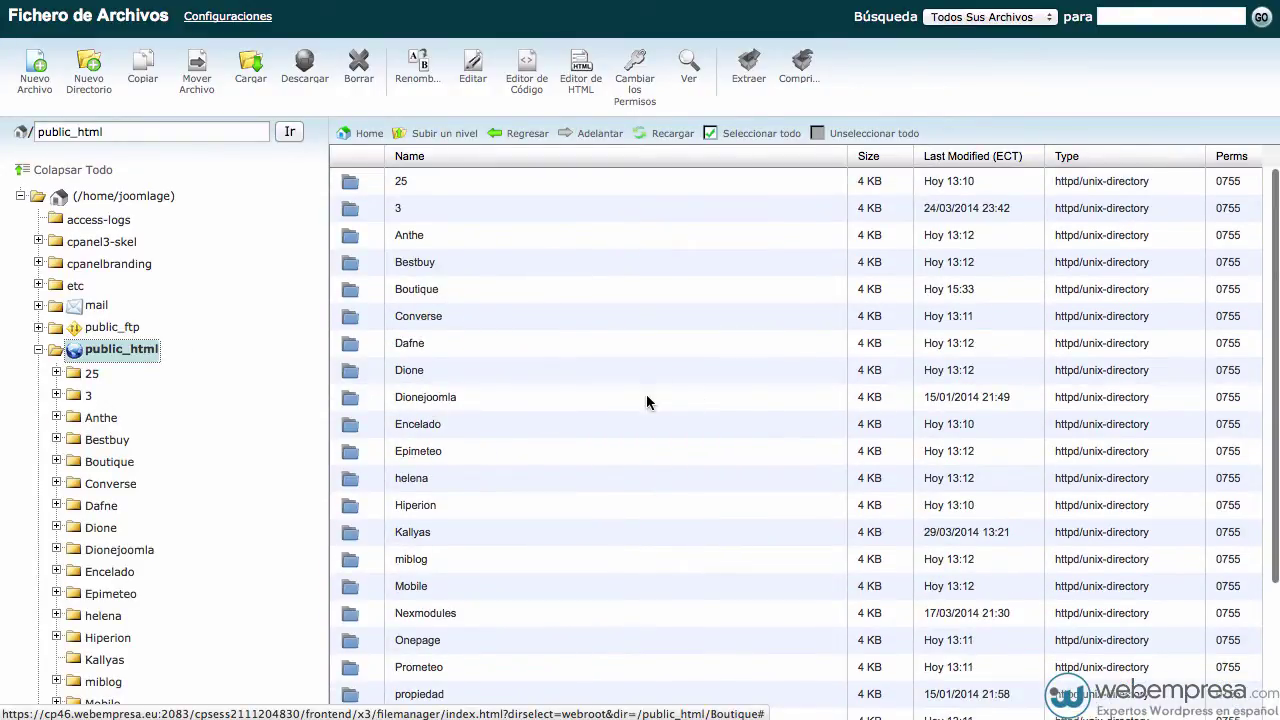
pyautogui.scroll(-4, 624, 436)
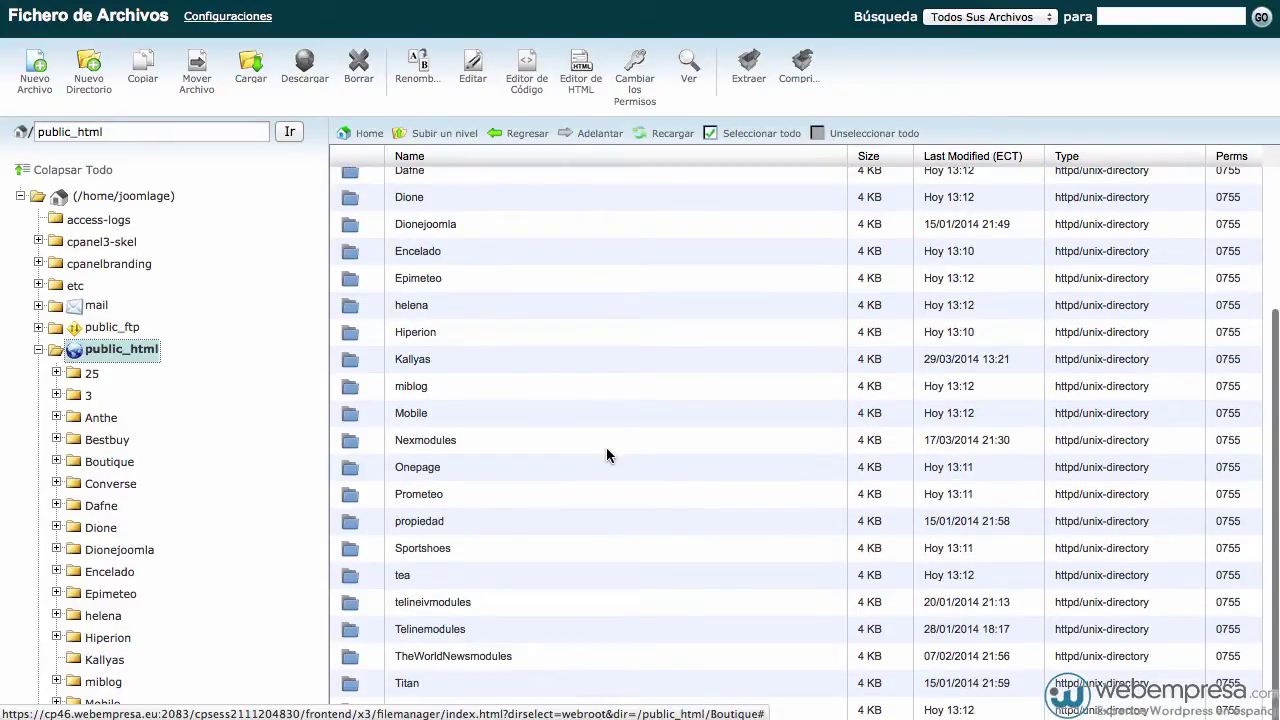
pyautogui.scroll(4, 600, 450)
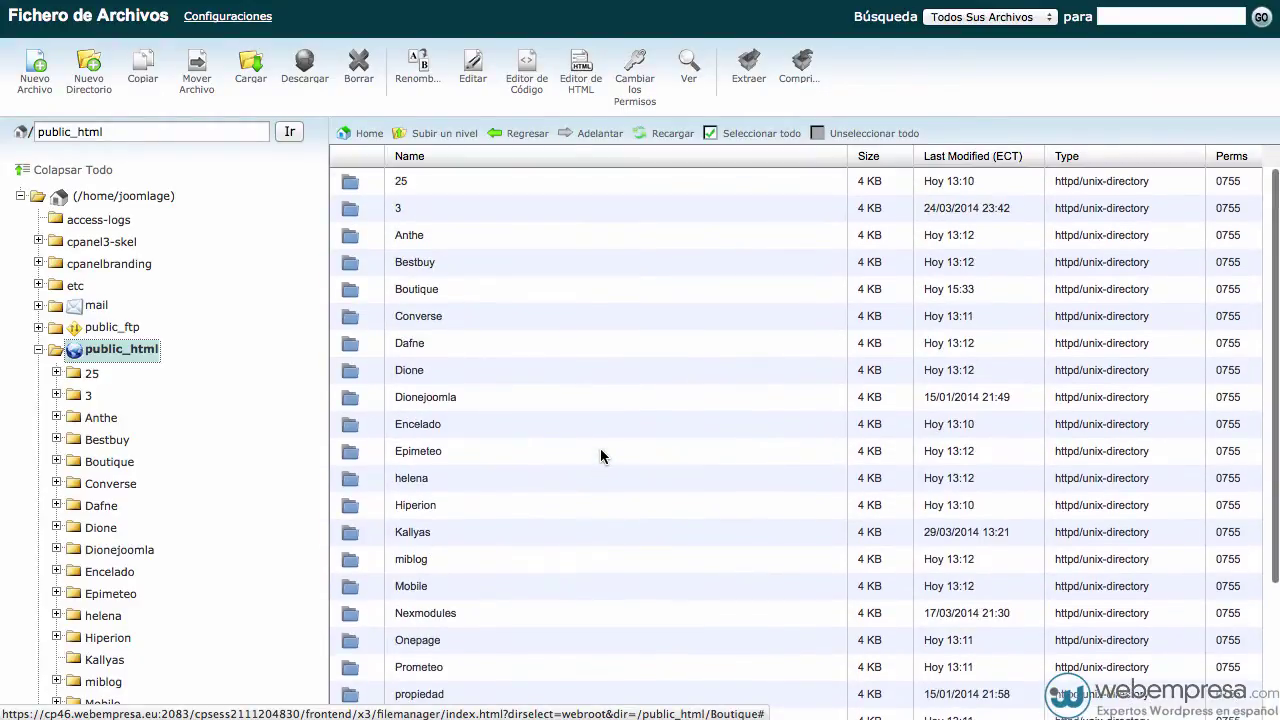
# Step: Open the Boutique folder inside public_html and review its folders and files
pyautogui.doubleClick(350, 289)
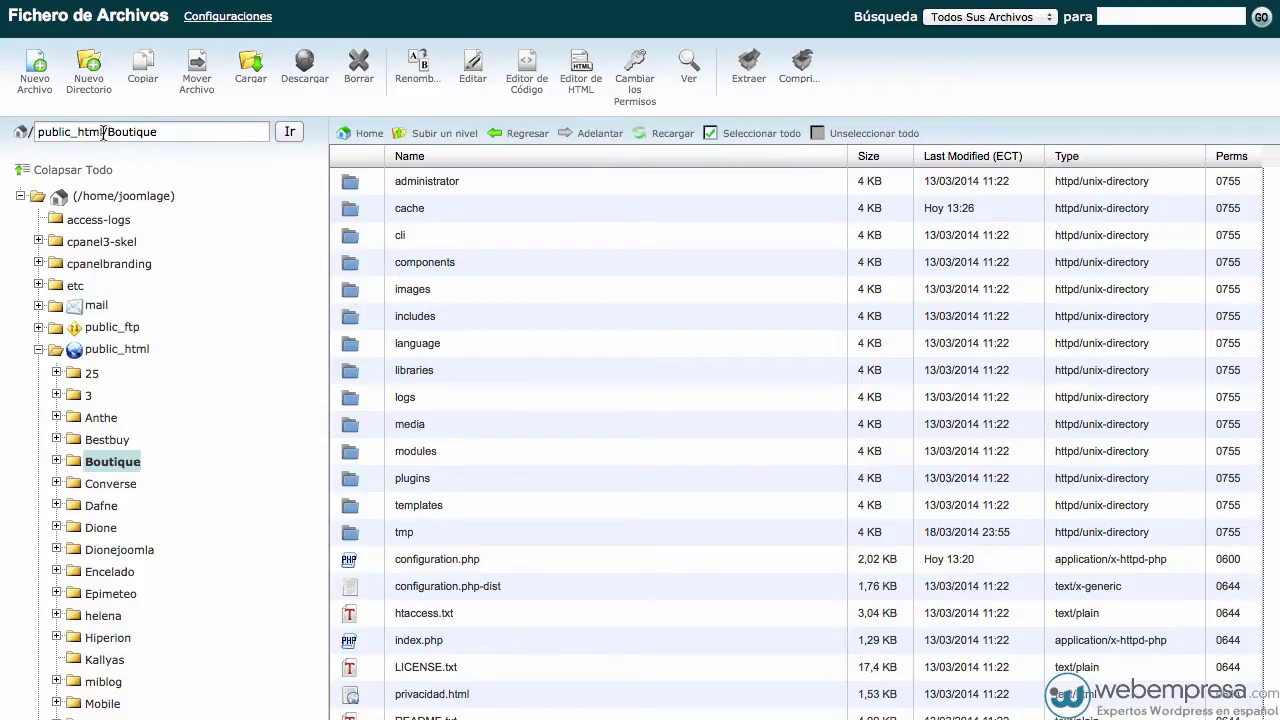
pyautogui.scroll(-1, 480, 405)
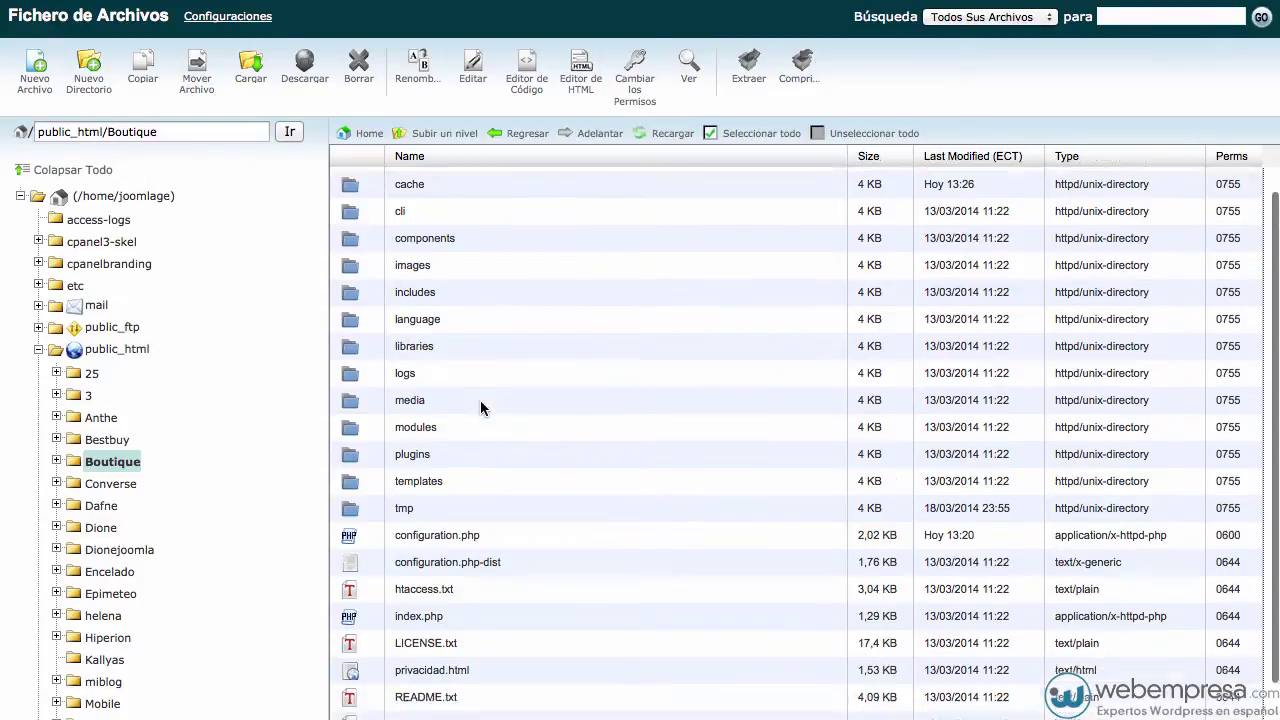
pyautogui.scroll(-1, 480, 408)
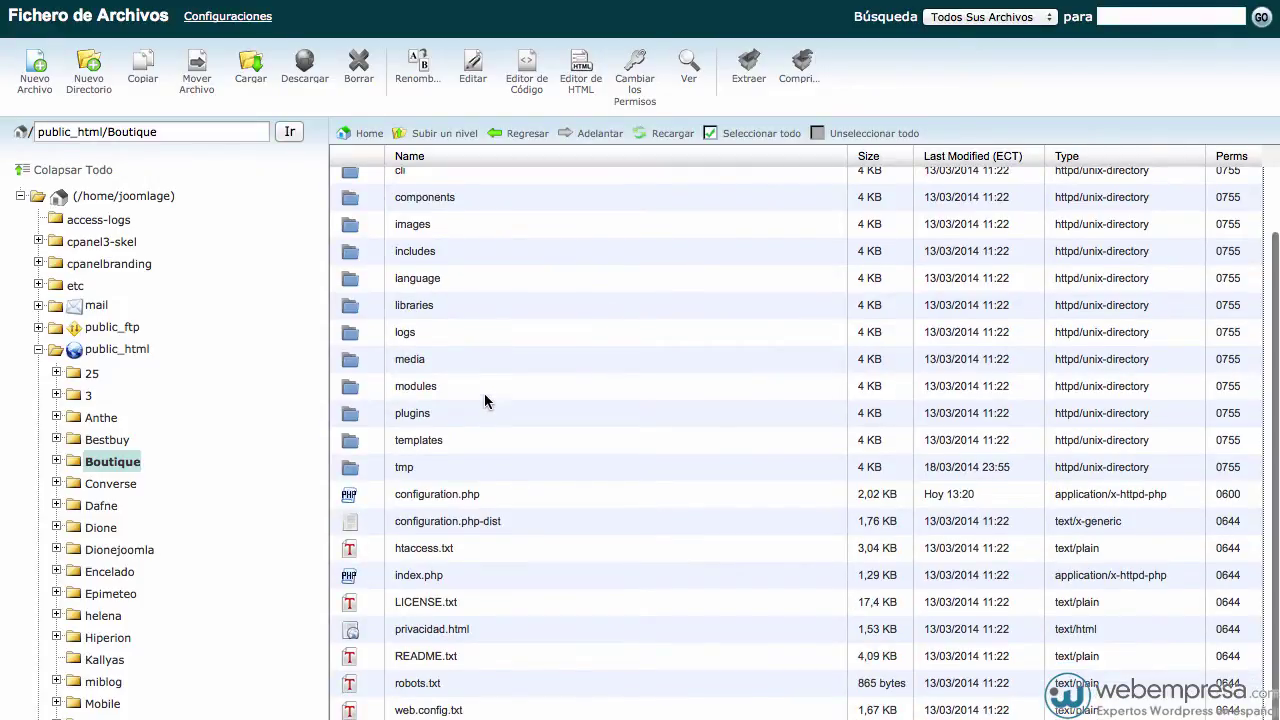
pyautogui.scroll(1, 484, 393)
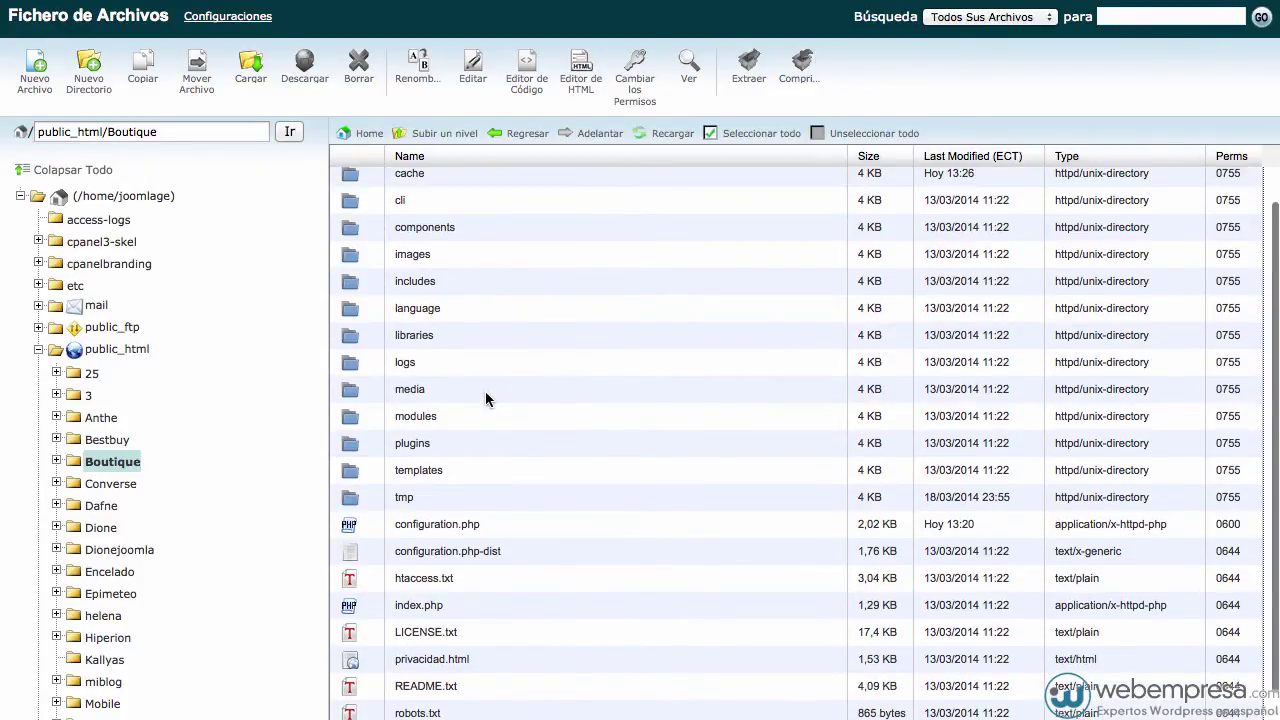
pyautogui.scroll(1, 485, 392)
pyautogui.scroll(-1, 485, 392)
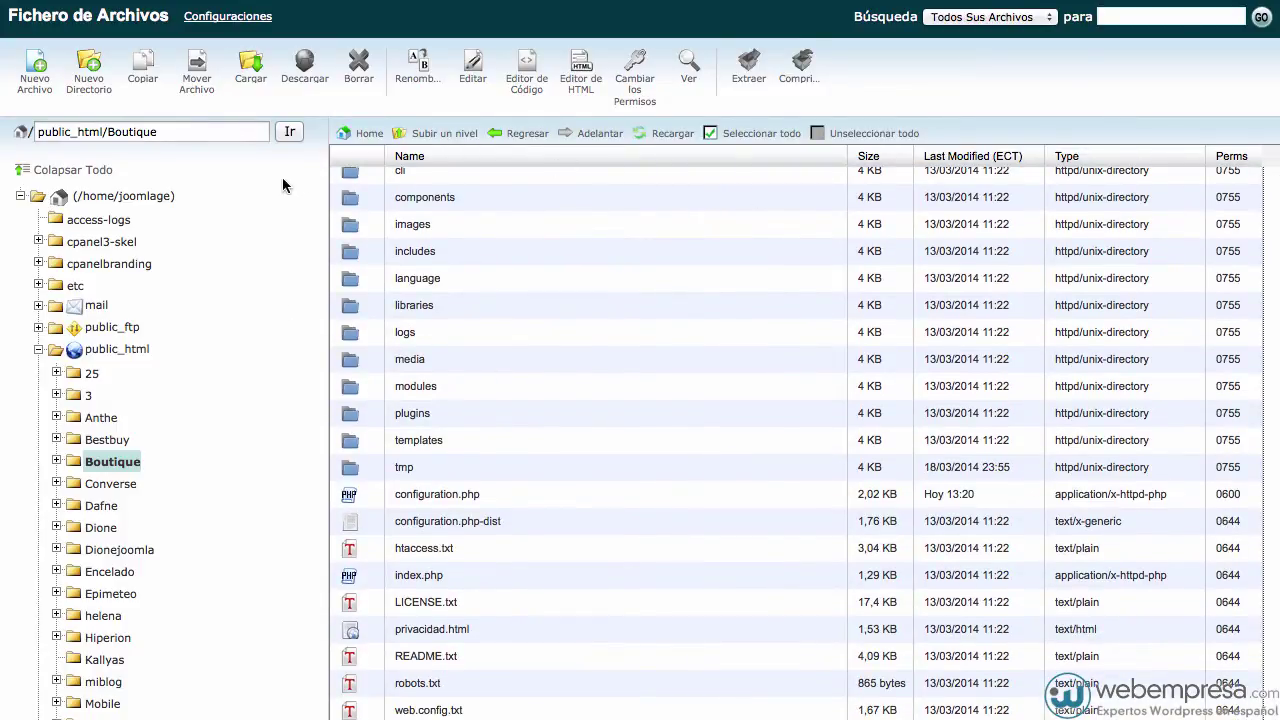
# Step: Create a new directory in /public_html/Boutique, using the name vmfiles copied from the safe path notice in the VirtueMart configuration
pyautogui.click(89, 70)
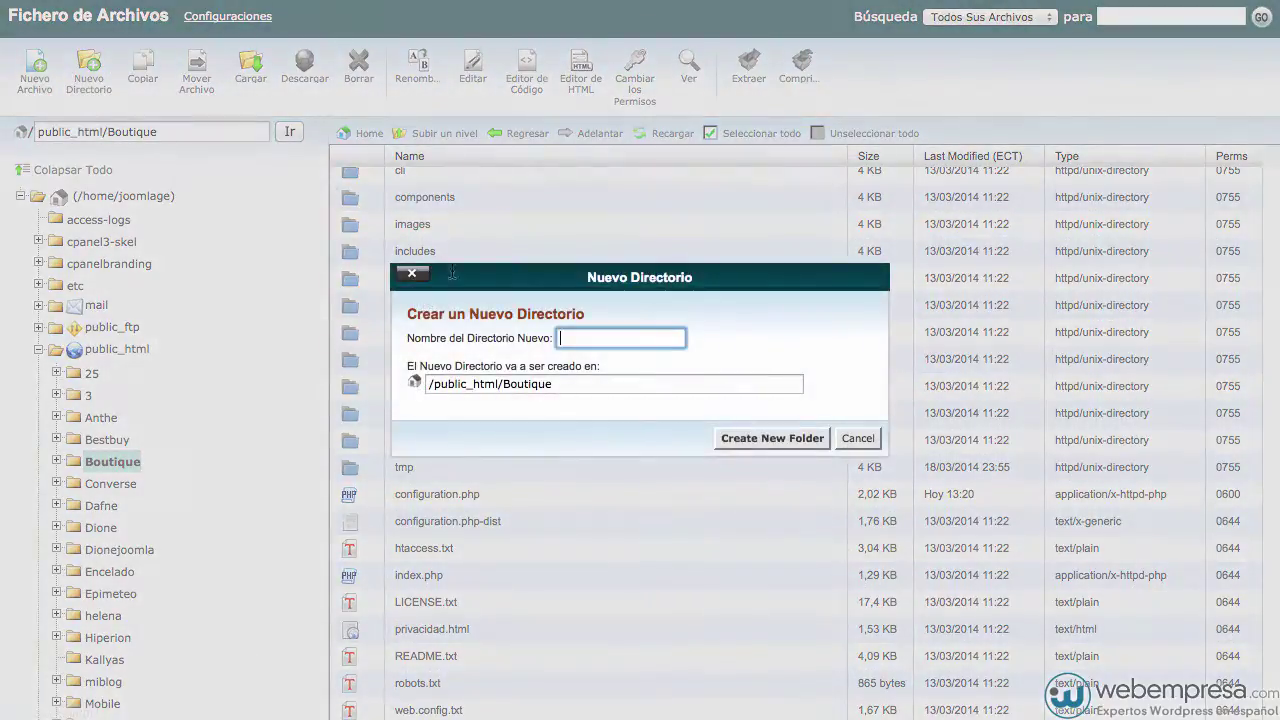
pyautogui.doubleClick(478, 186)
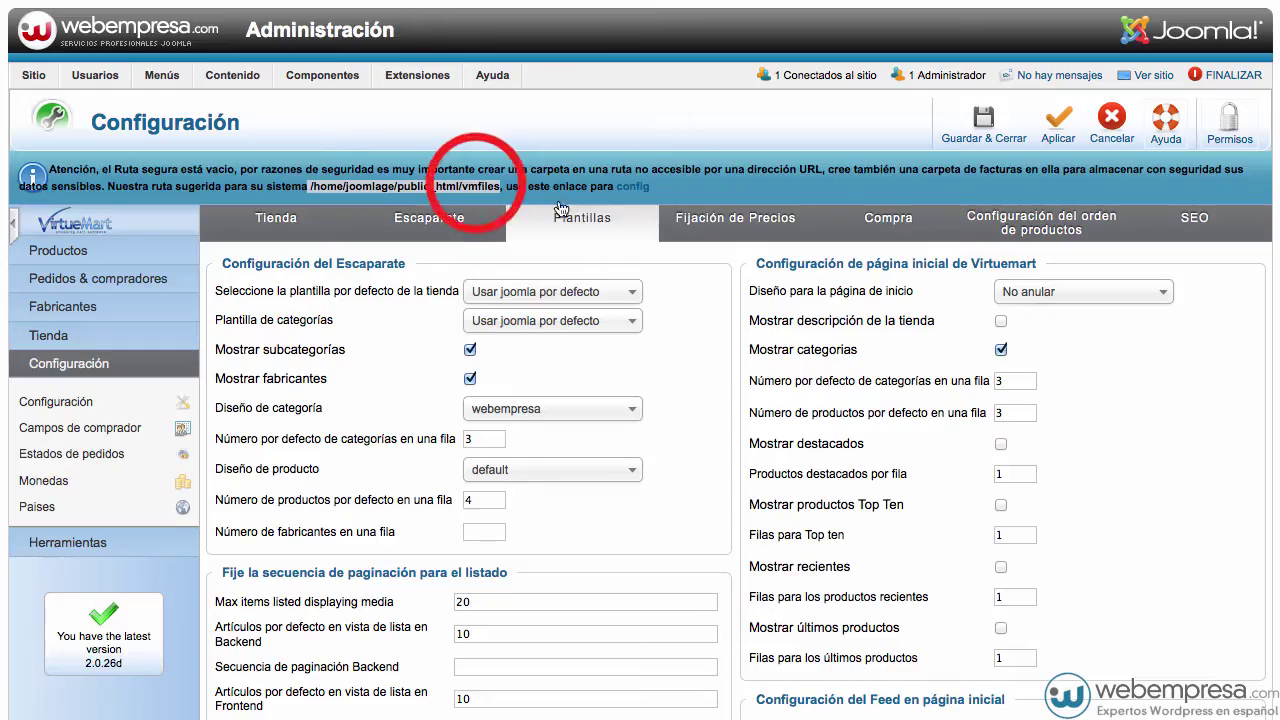
pyautogui.rightClick(478, 187)
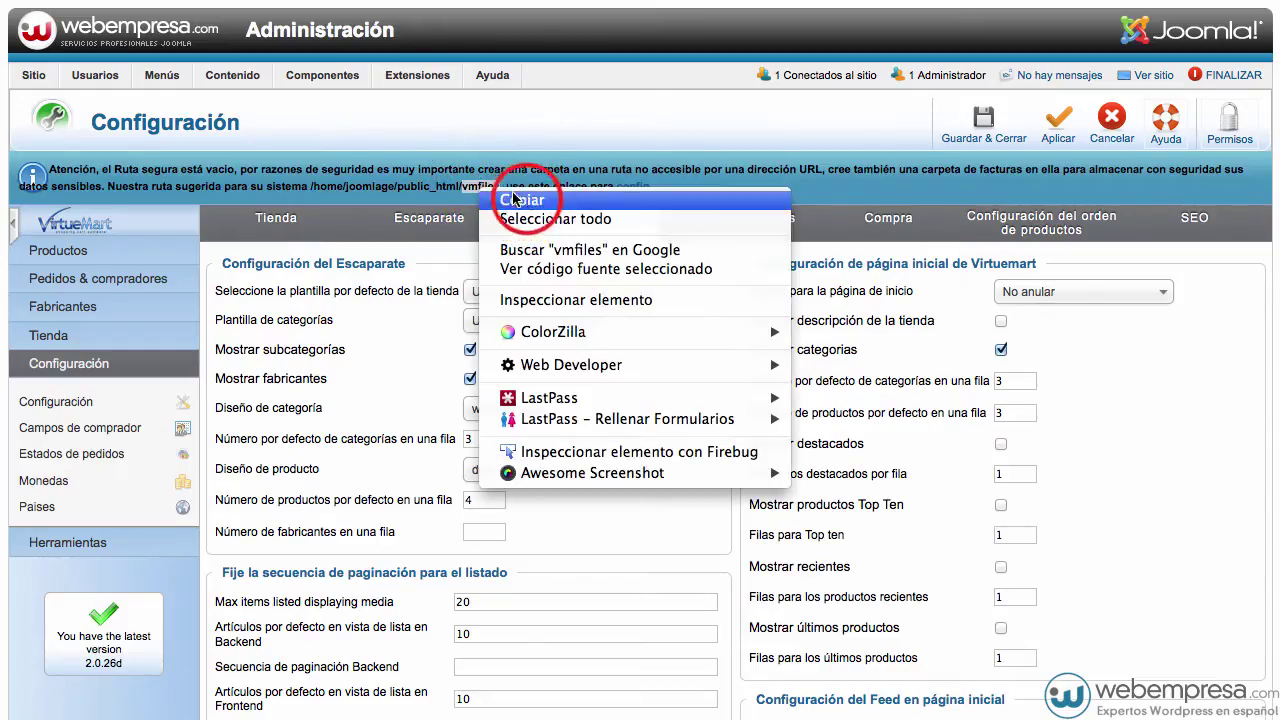
pyautogui.click(522, 197)
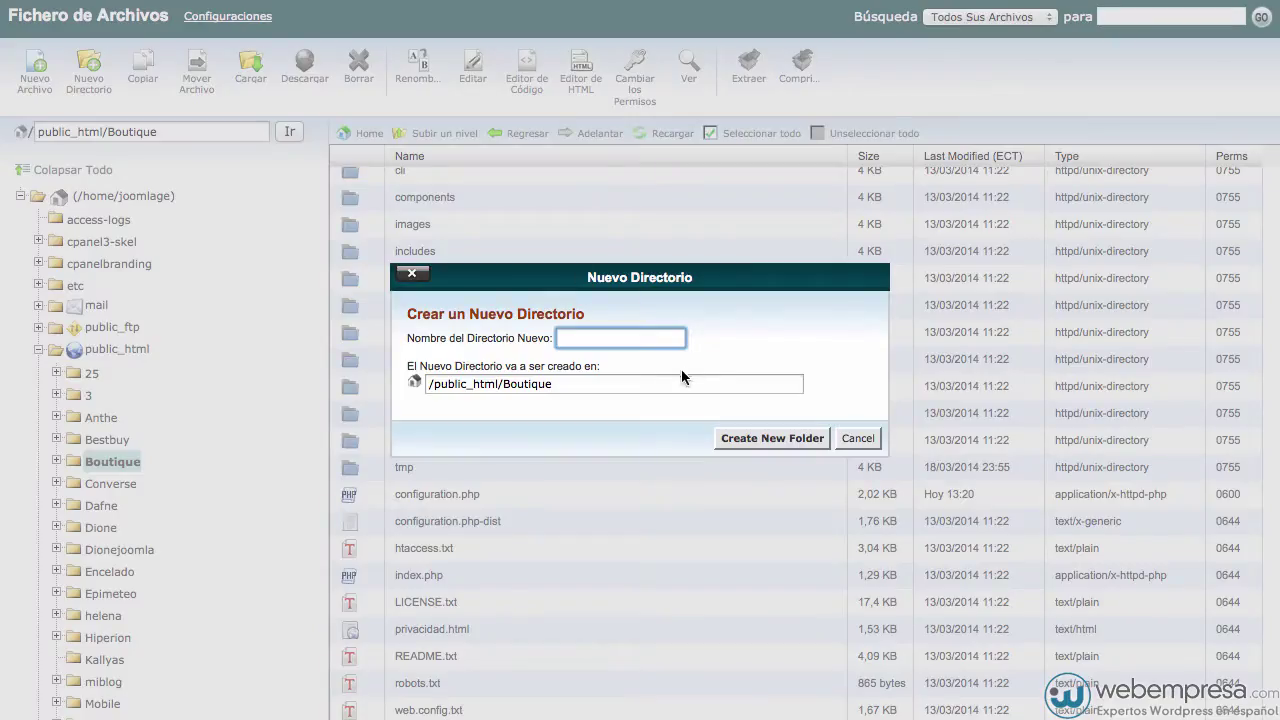
pyautogui.rightClick(674, 443)
pyautogui.click(674, 448)
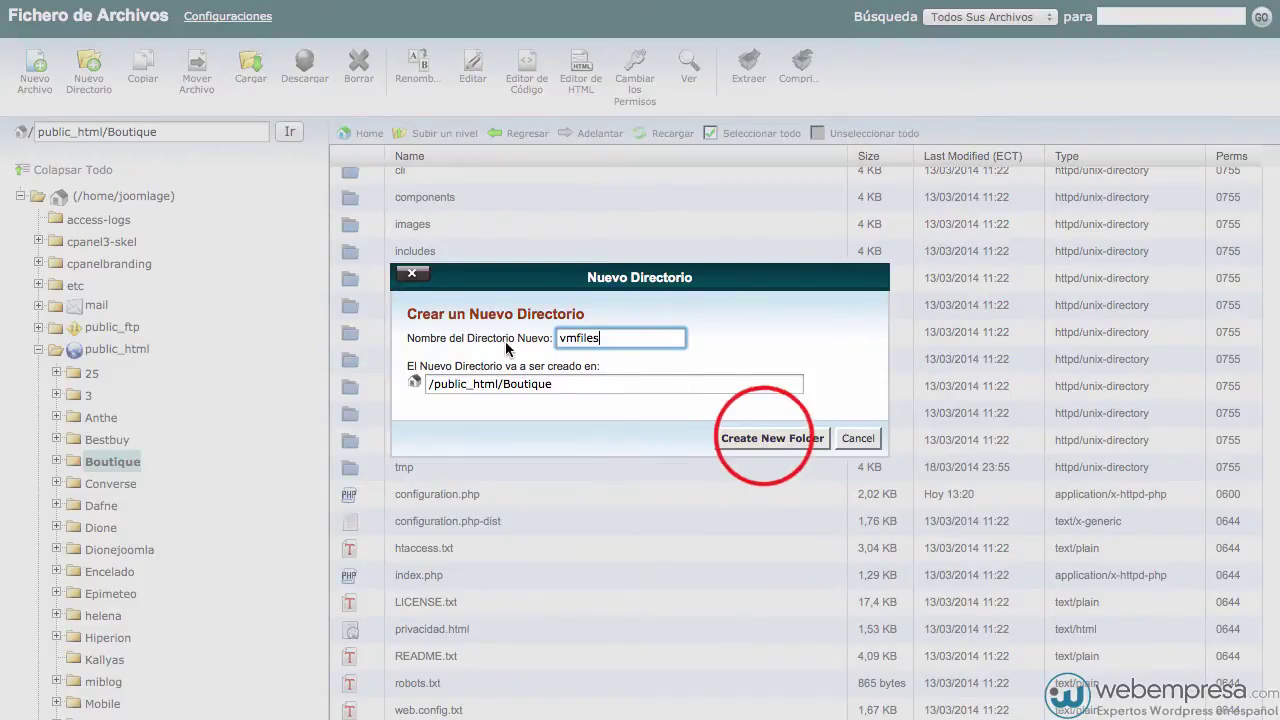
pyautogui.click(763, 438)
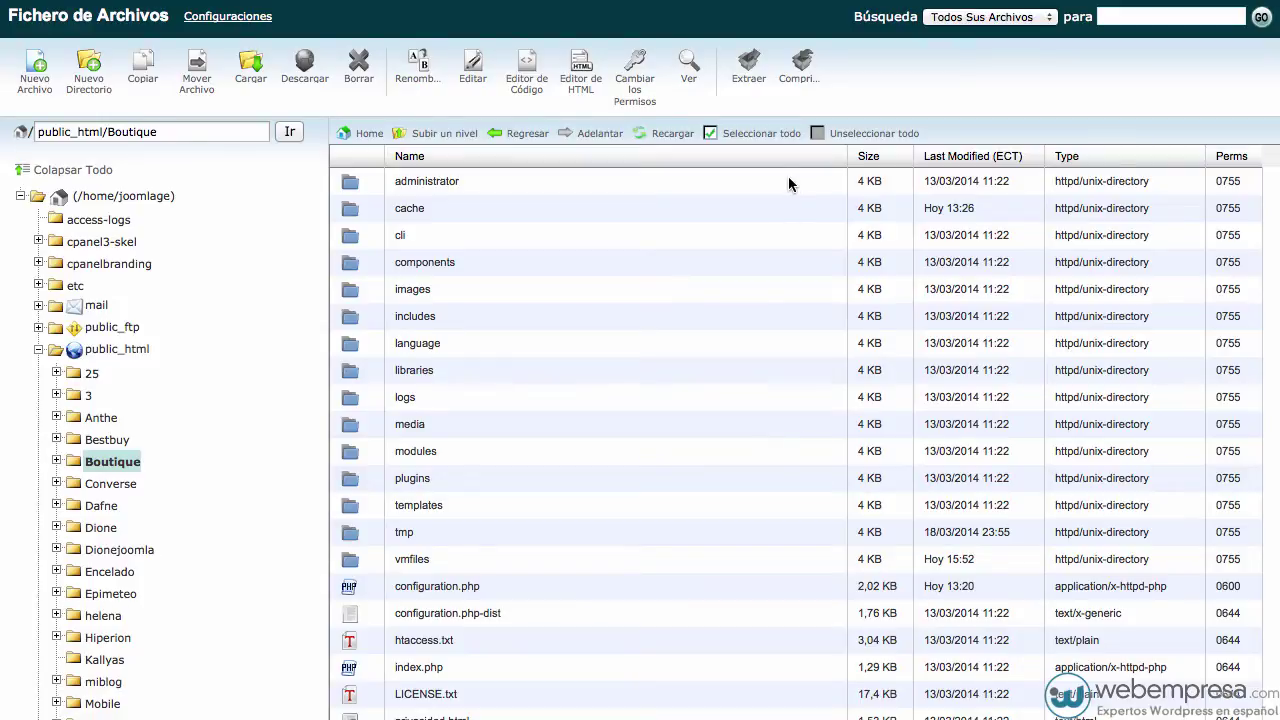
# Step: Open the new vmfiles folder to check its contents and return to the Boutique folder
pyautogui.scroll(-3, 461, 454)
pyautogui.click(351, 469)
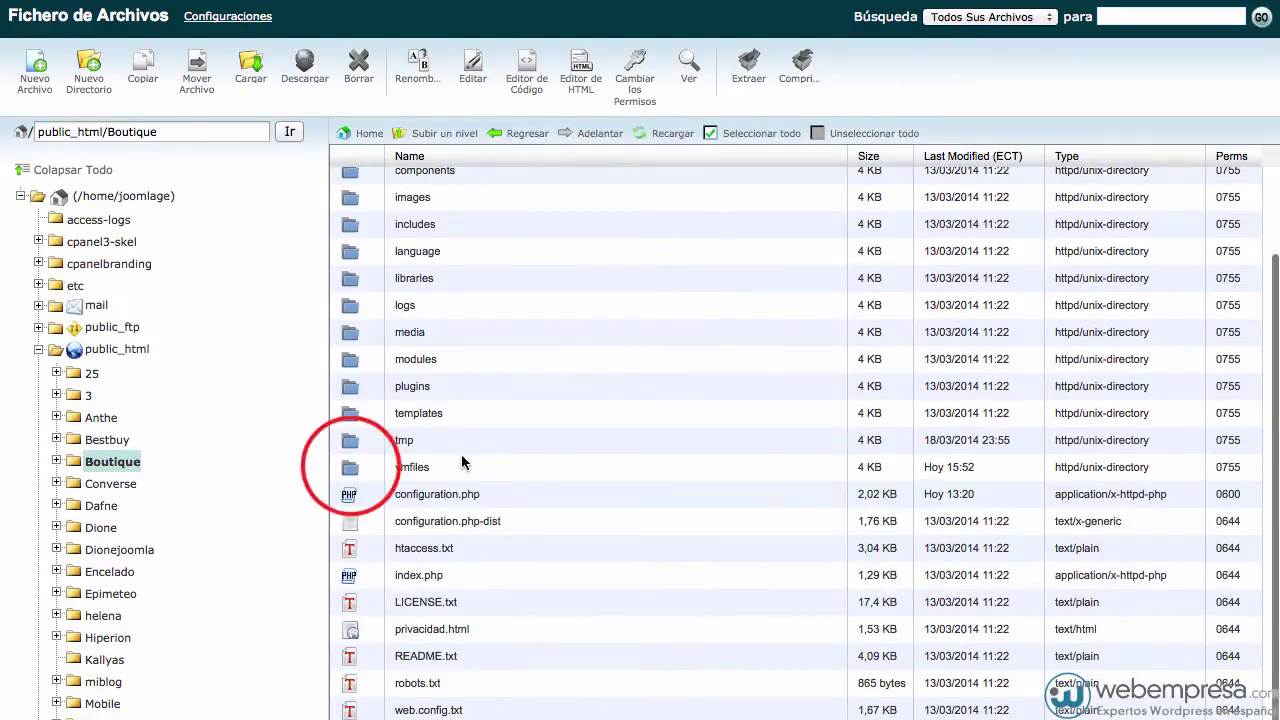
pyautogui.doubleClick(351, 469)
pyautogui.click(430, 140)
pyautogui.click(439, 140)
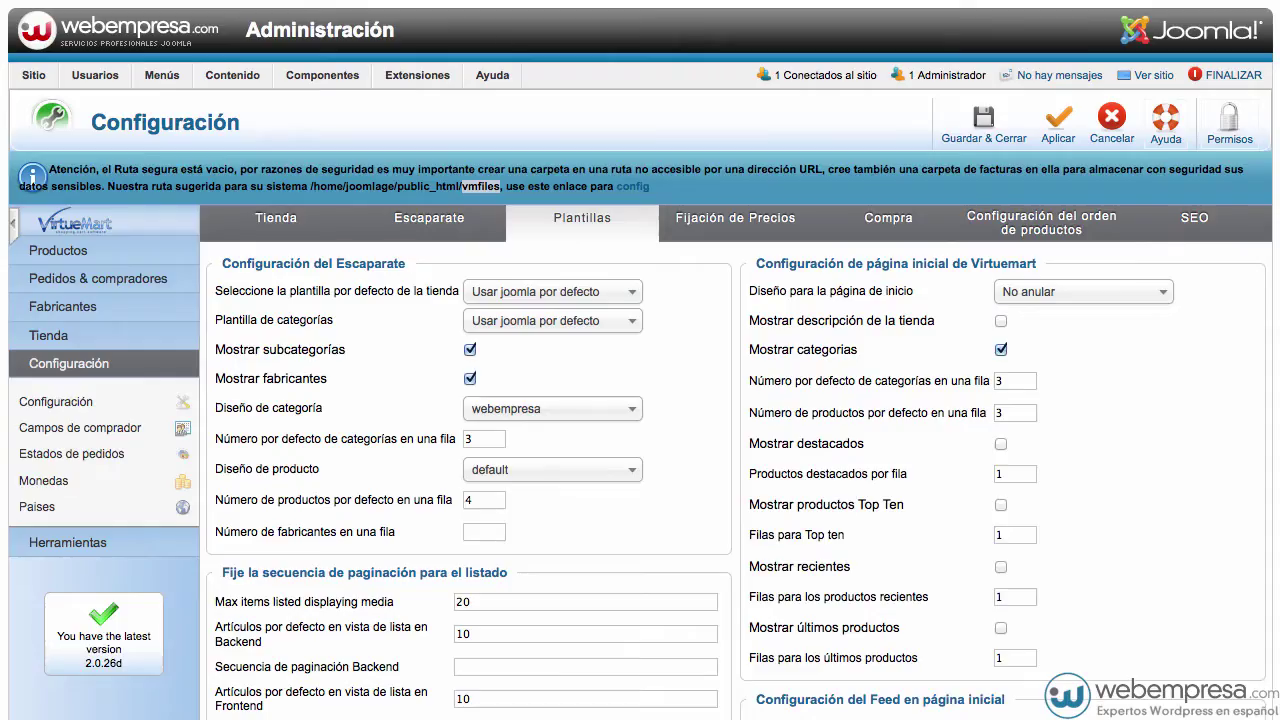
# Step: Locate the Ruta segura field in the VirtueMart media file settings and compare it with the vendor images path above it
pyautogui.scroll(-4, 432, 516)
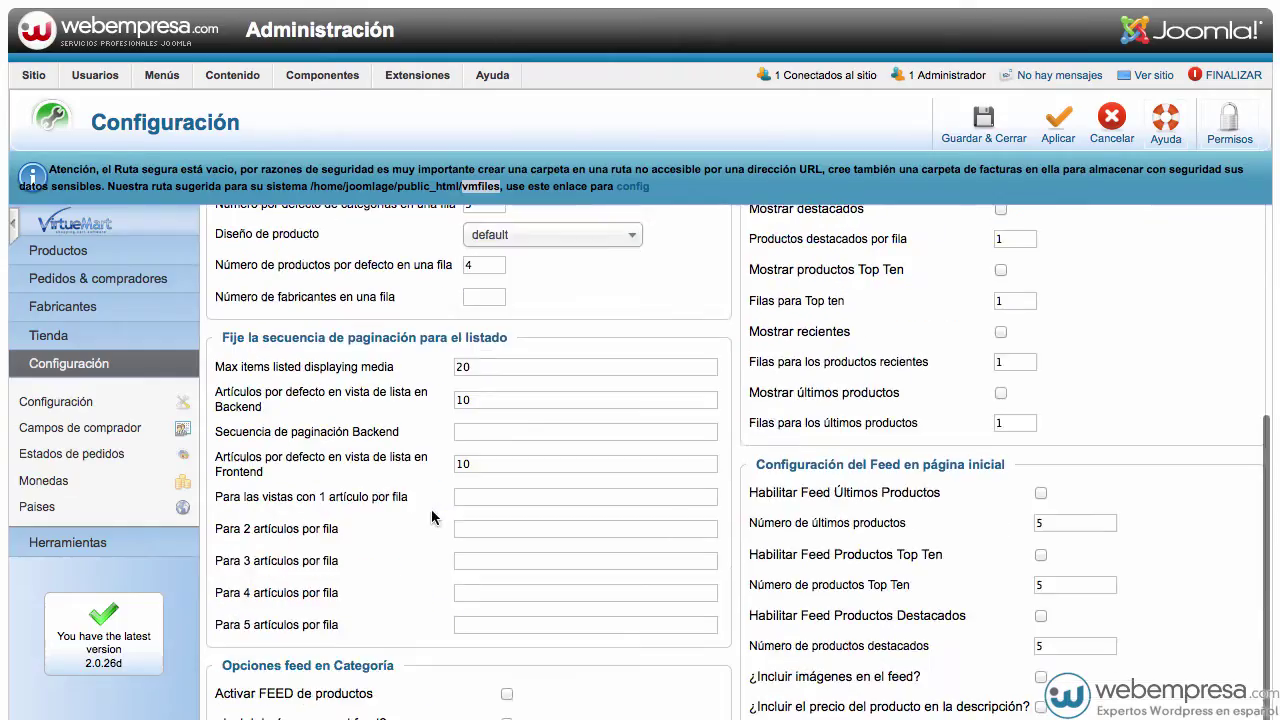
pyautogui.scroll(-9, 432, 516)
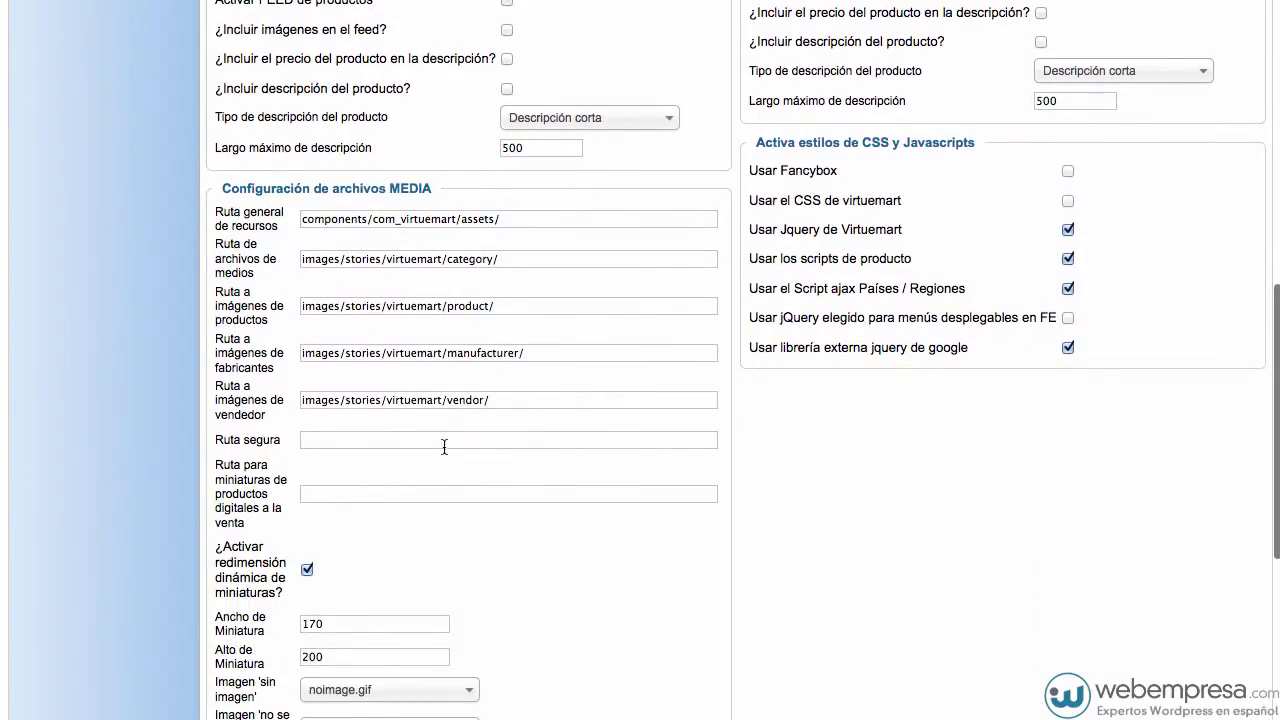
pyautogui.click(308, 402)
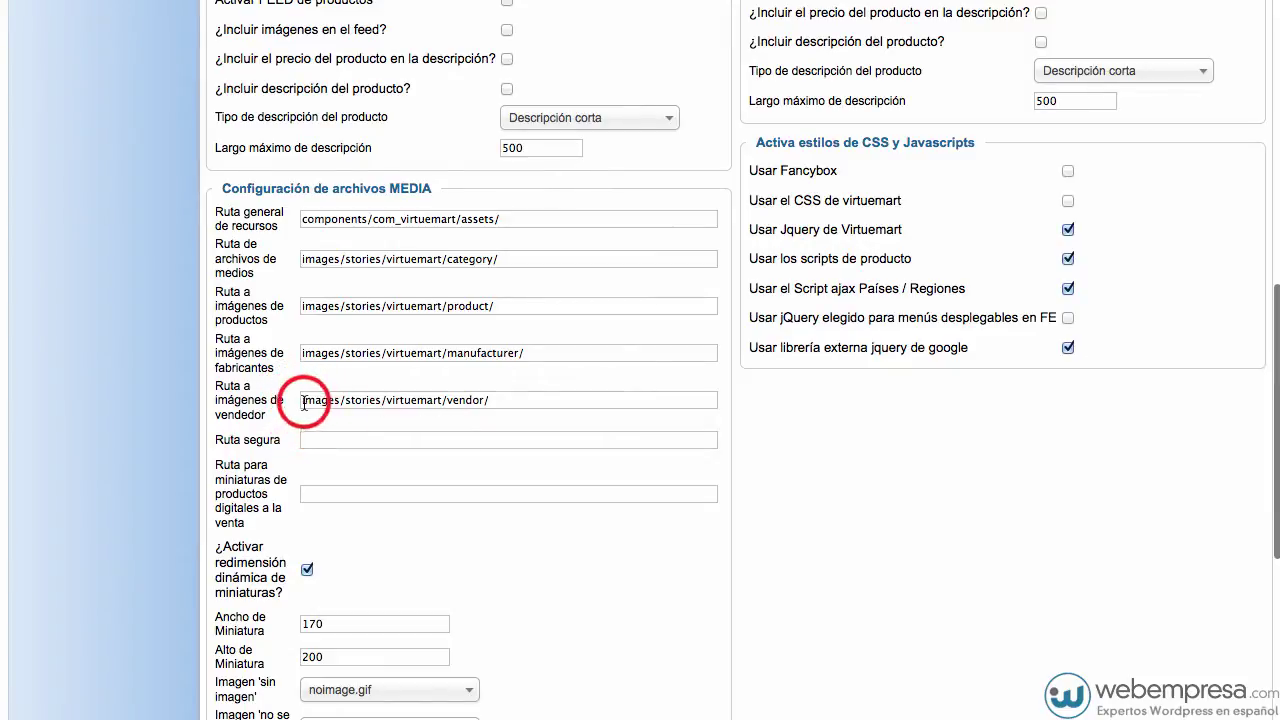
pyautogui.moveTo(304, 402); pyautogui.dragTo(509, 402)
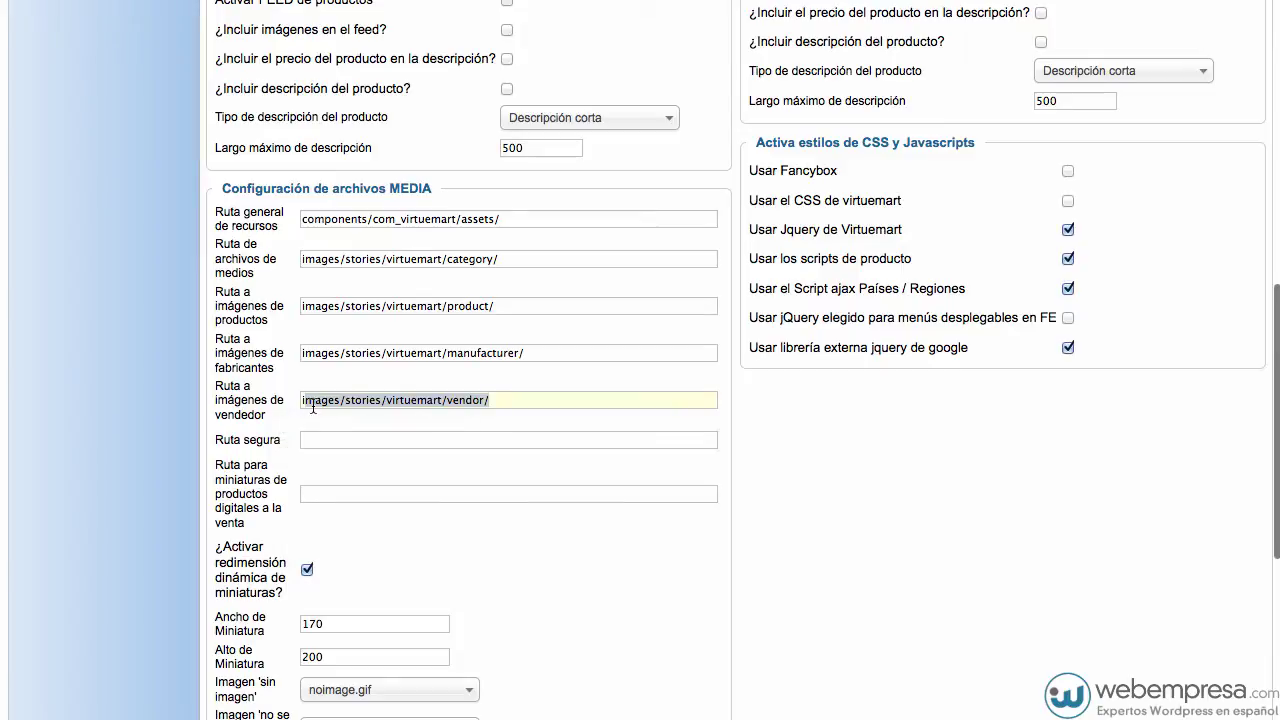
pyautogui.click(314, 441)
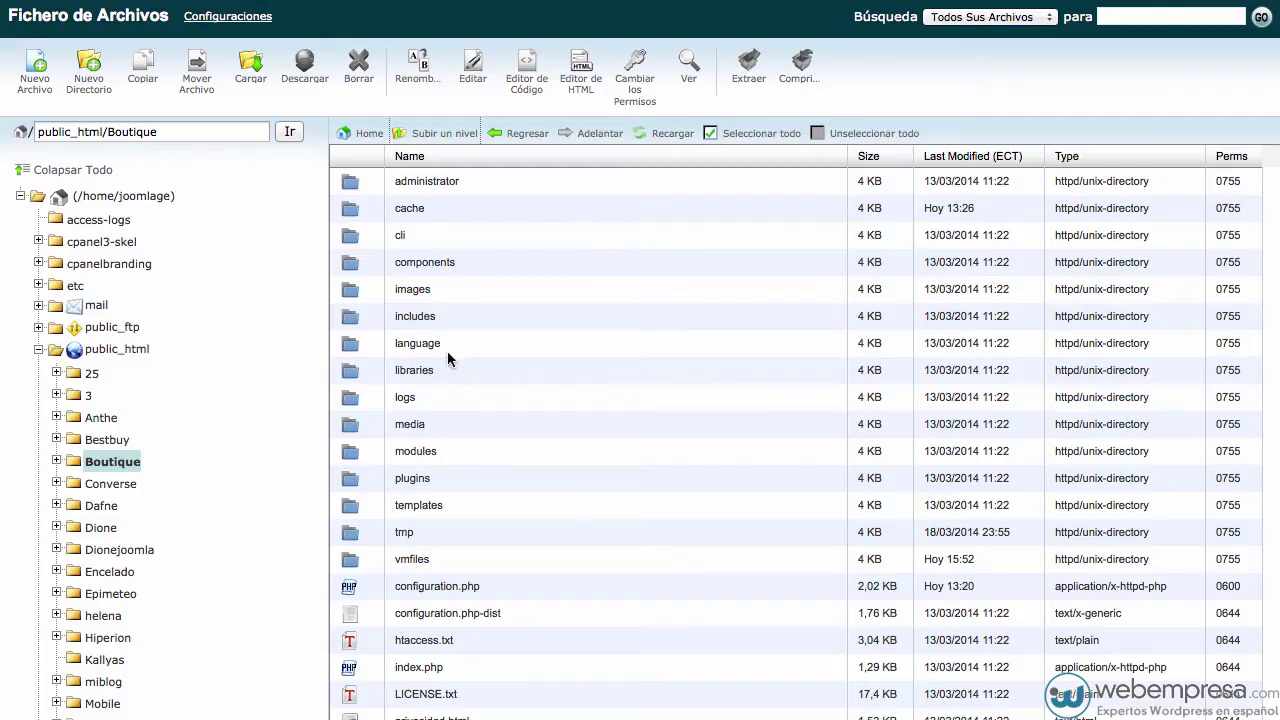
# Step: Open configuration.php from the Boutique folder in the code editor with utf-8 encoding
pyautogui.scroll(-3, 447, 358)
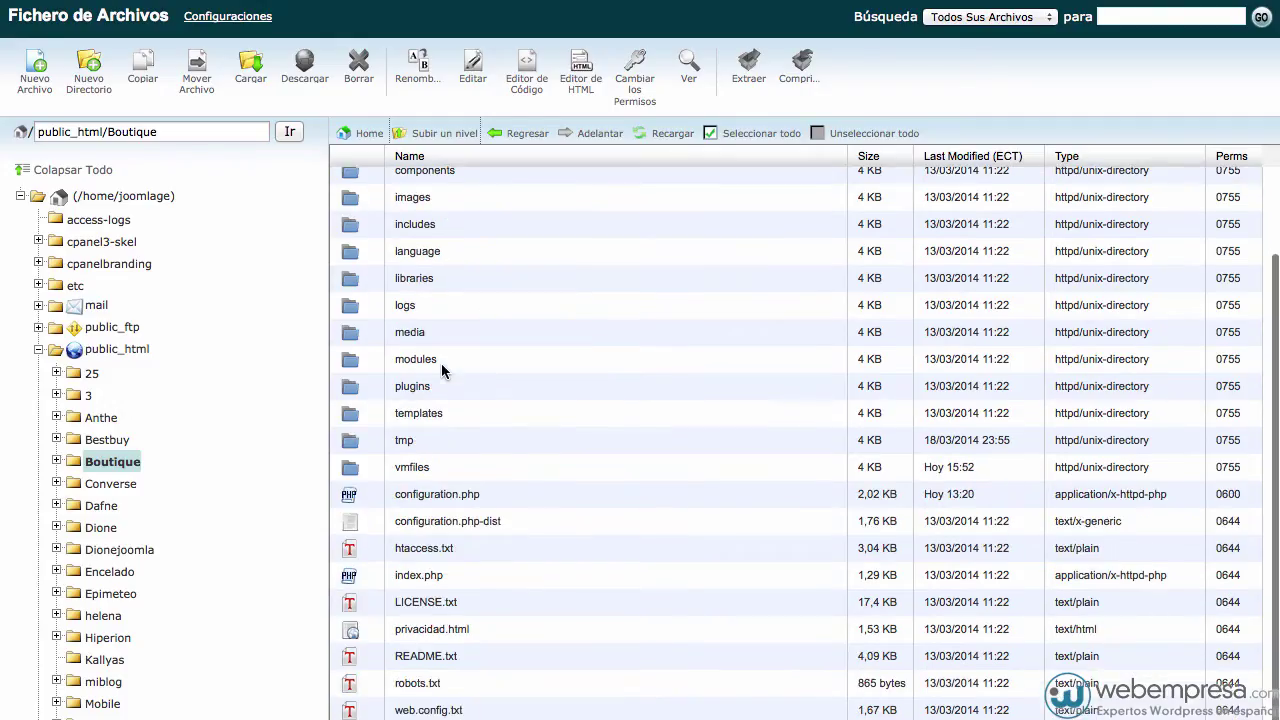
pyautogui.click(350, 494)
pyautogui.rightClick(350, 494)
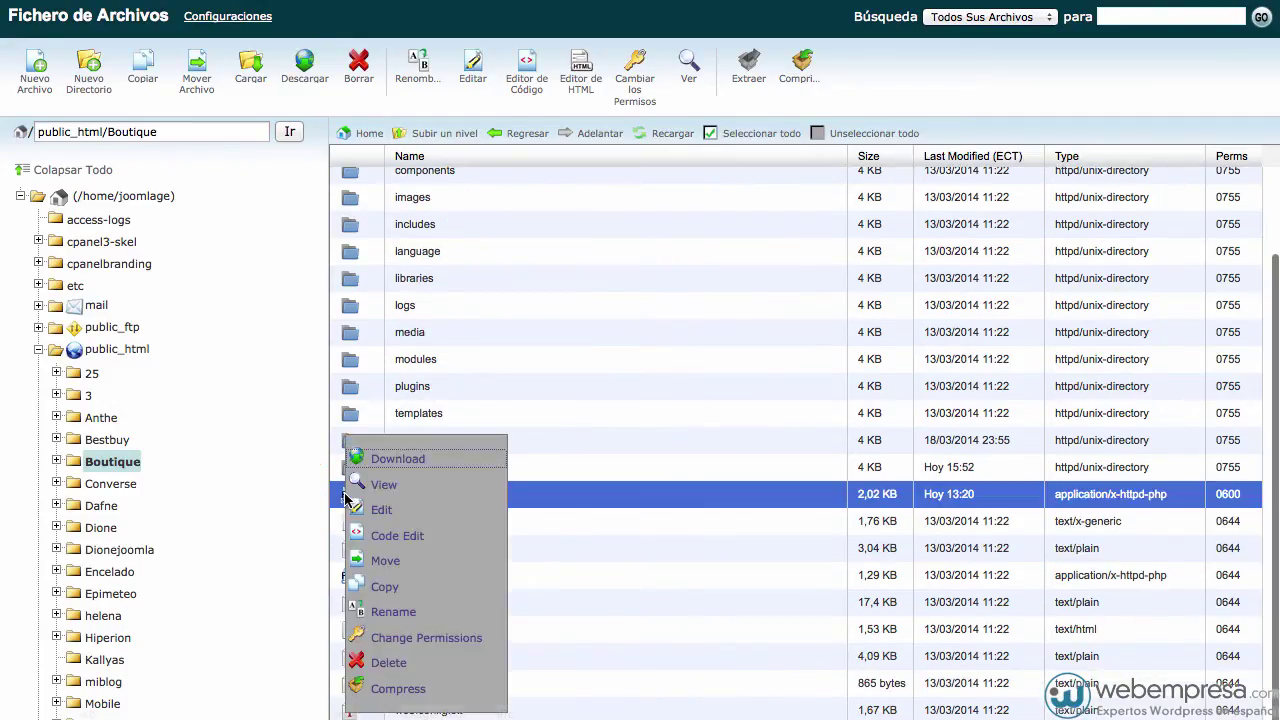
pyautogui.click(416, 538)
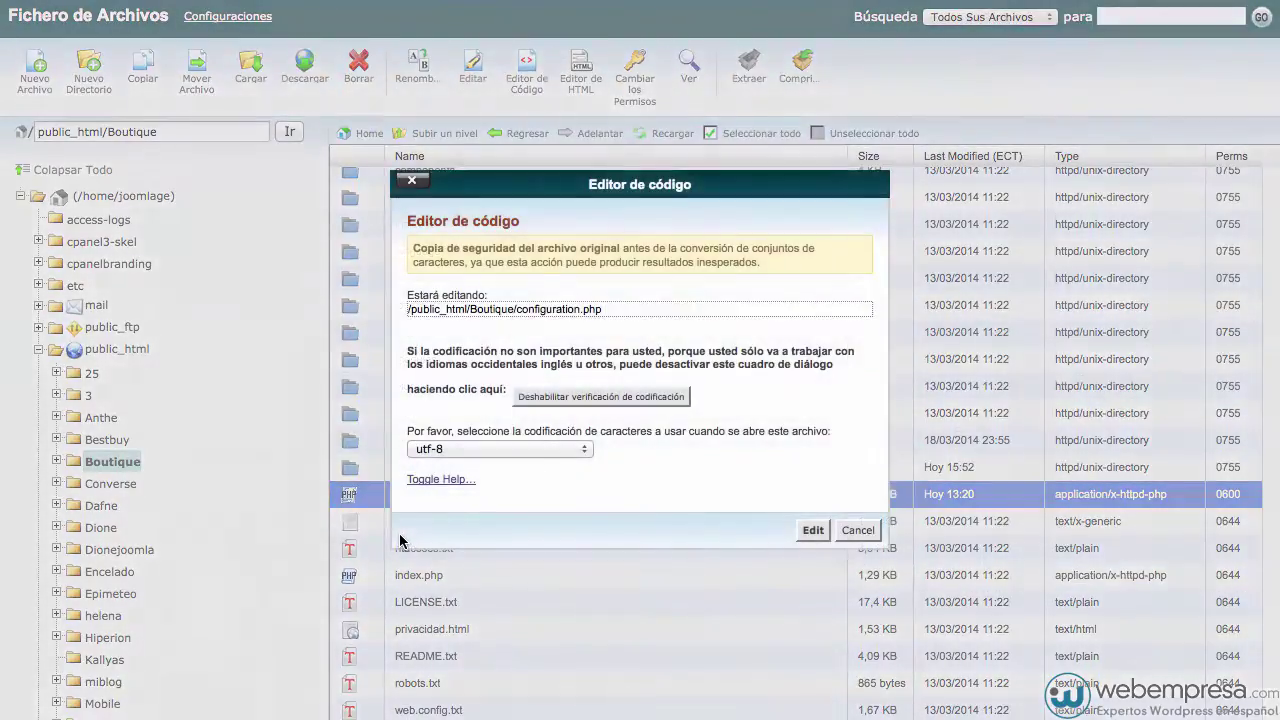
pyautogui.click(811, 528)
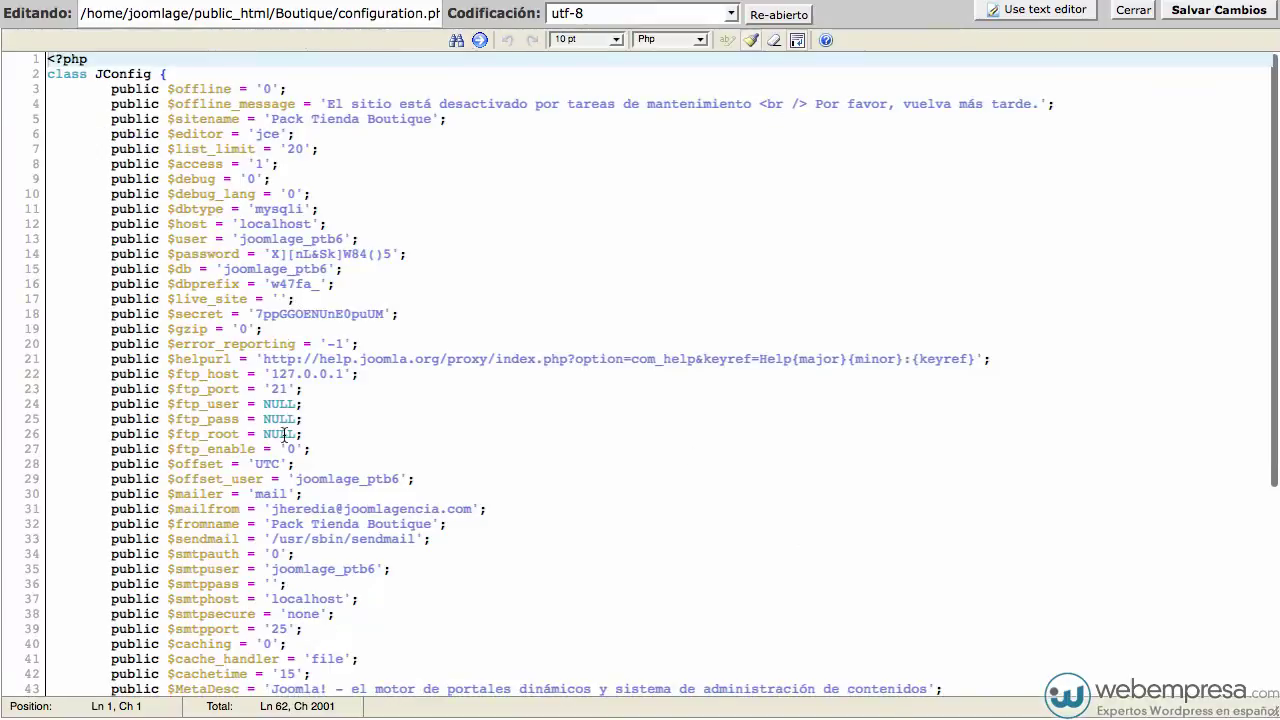
# Step: Select the full log_path value in configuration.php, /home/joomlage/public_html/Boutique/logs, without its quotation marks
pyautogui.scroll(-6, 289, 429)
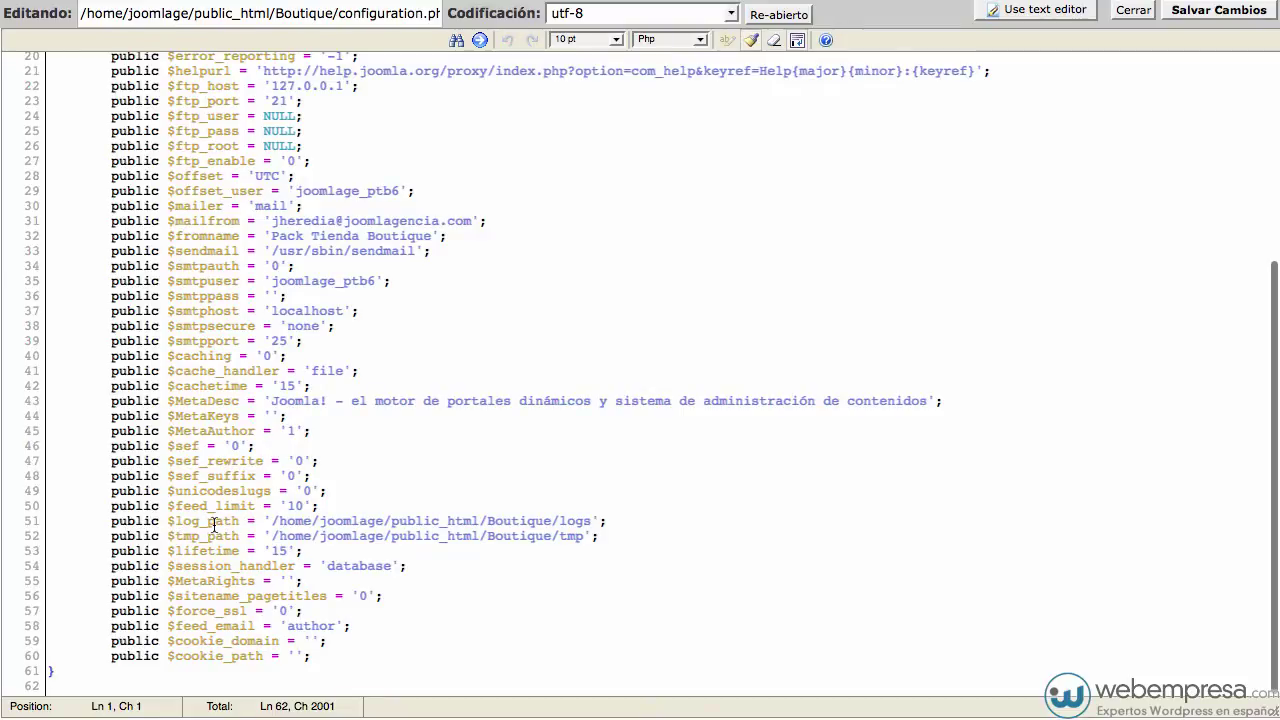
pyautogui.click(273, 520)
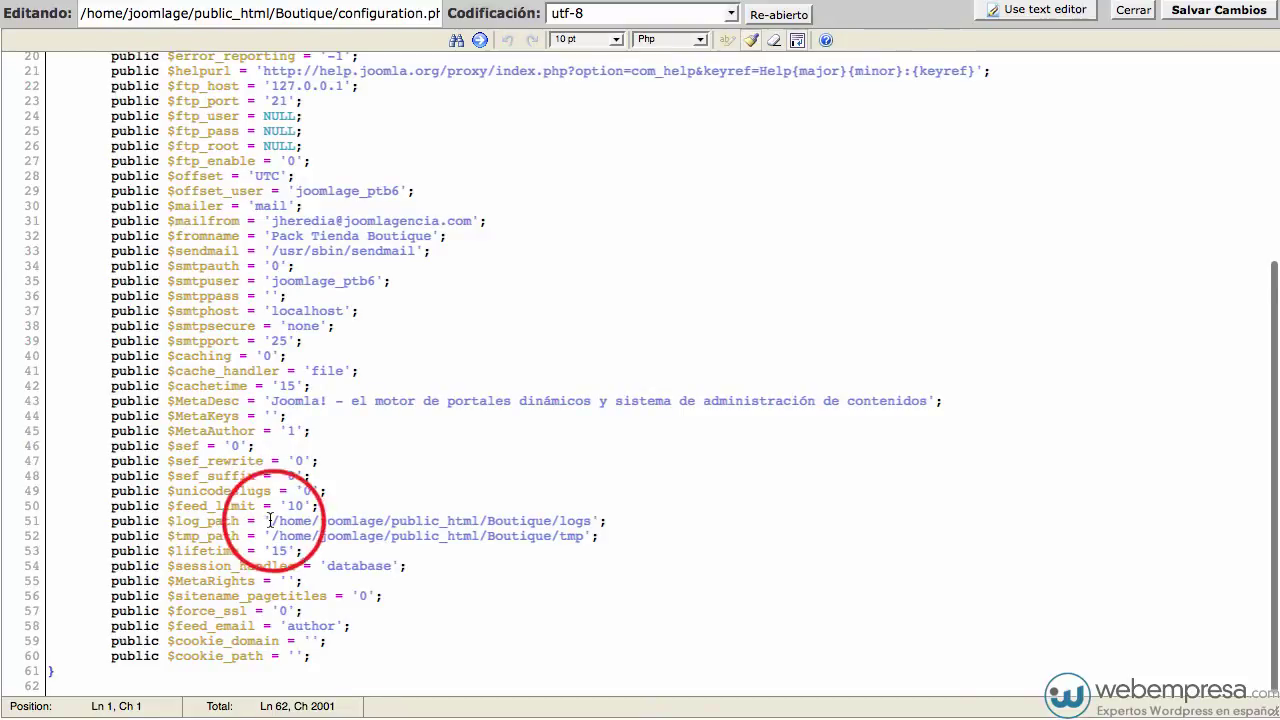
pyautogui.moveTo(273, 520); pyautogui.dragTo(385, 521)
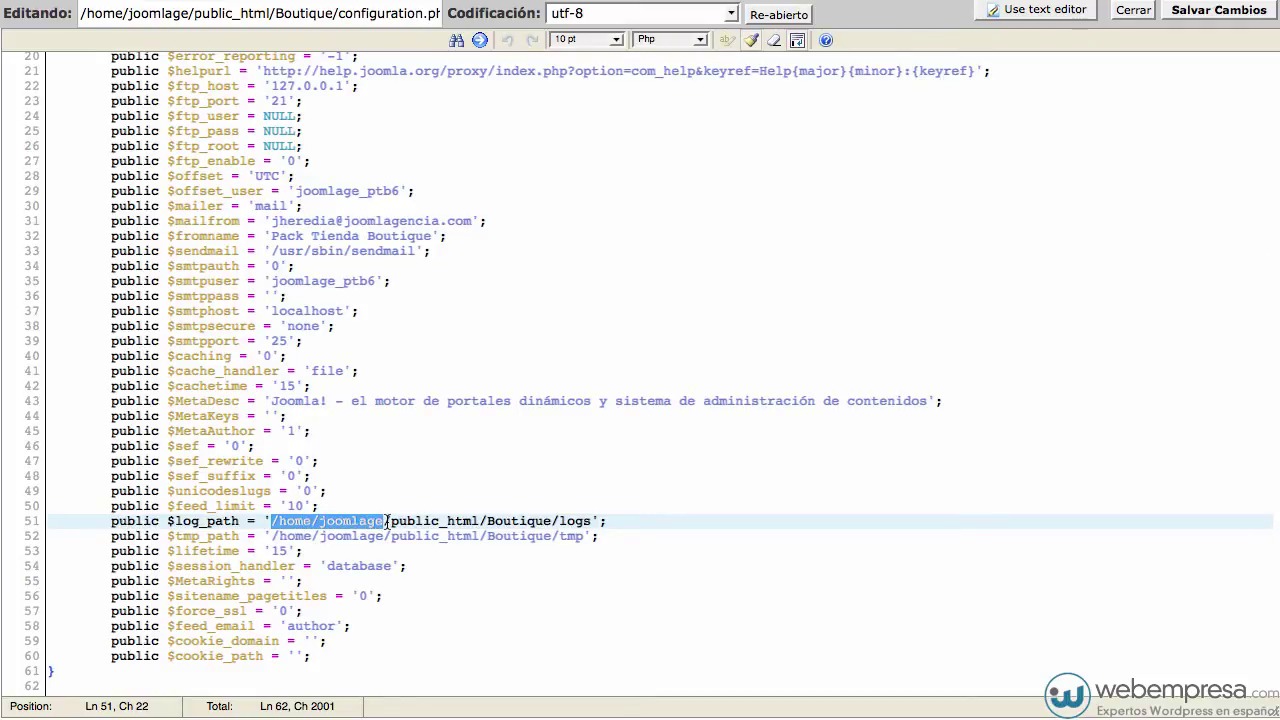
pyautogui.moveTo(387, 521); pyautogui.dragTo(482, 520)
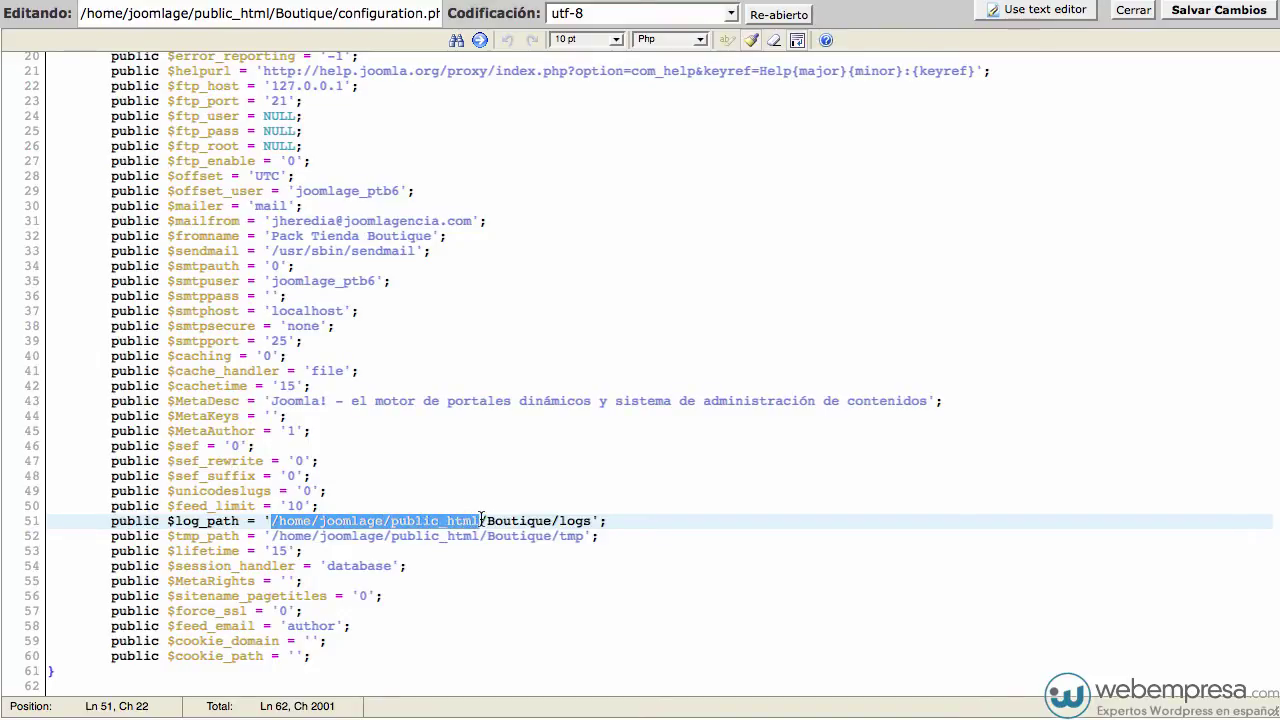
pyautogui.moveTo(483, 520); pyautogui.dragTo(590, 520)
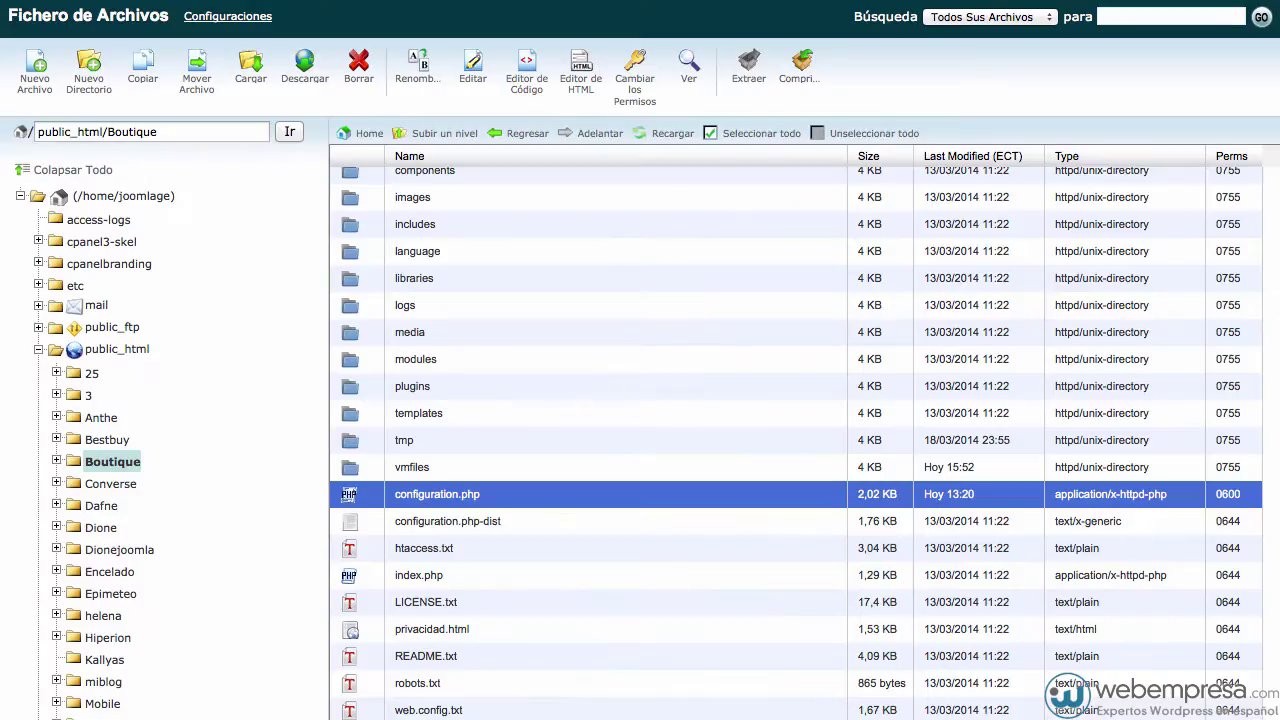
# Step: Open the vmfiles folder in the file manager and select its path, public_html/Boutique/vmfiles
pyautogui.click(349, 467)
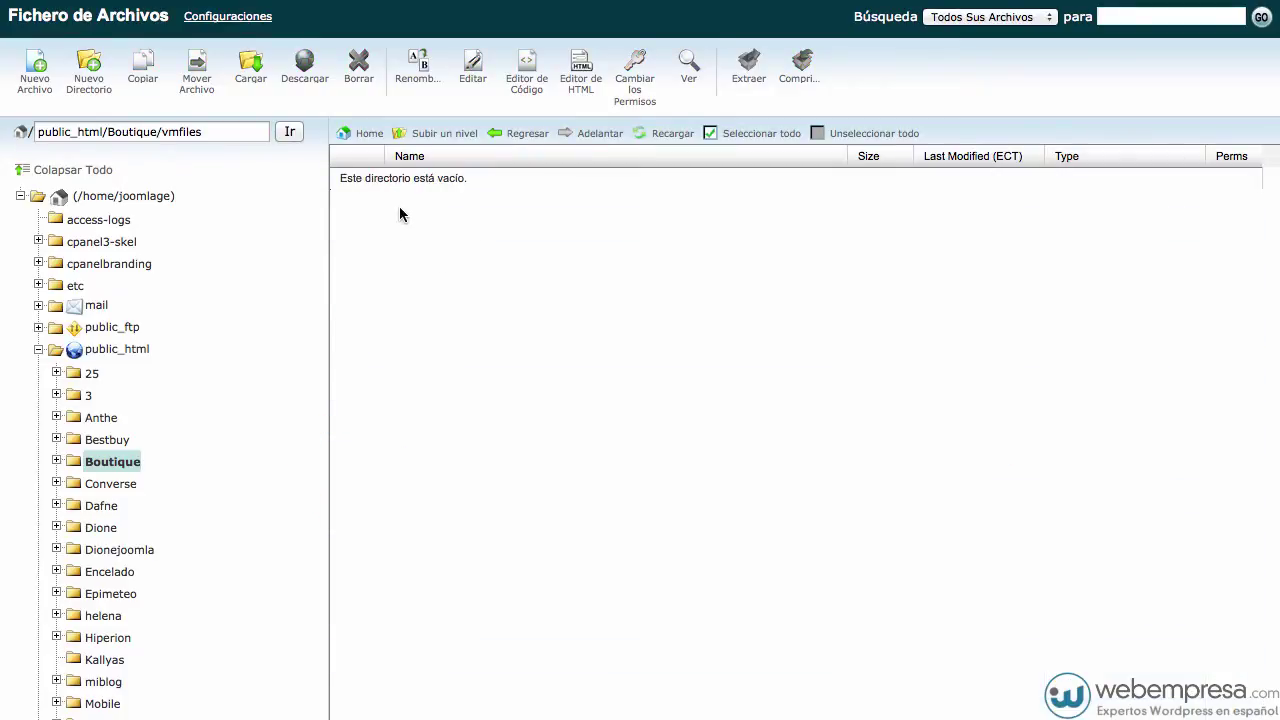
pyautogui.click(110, 131)
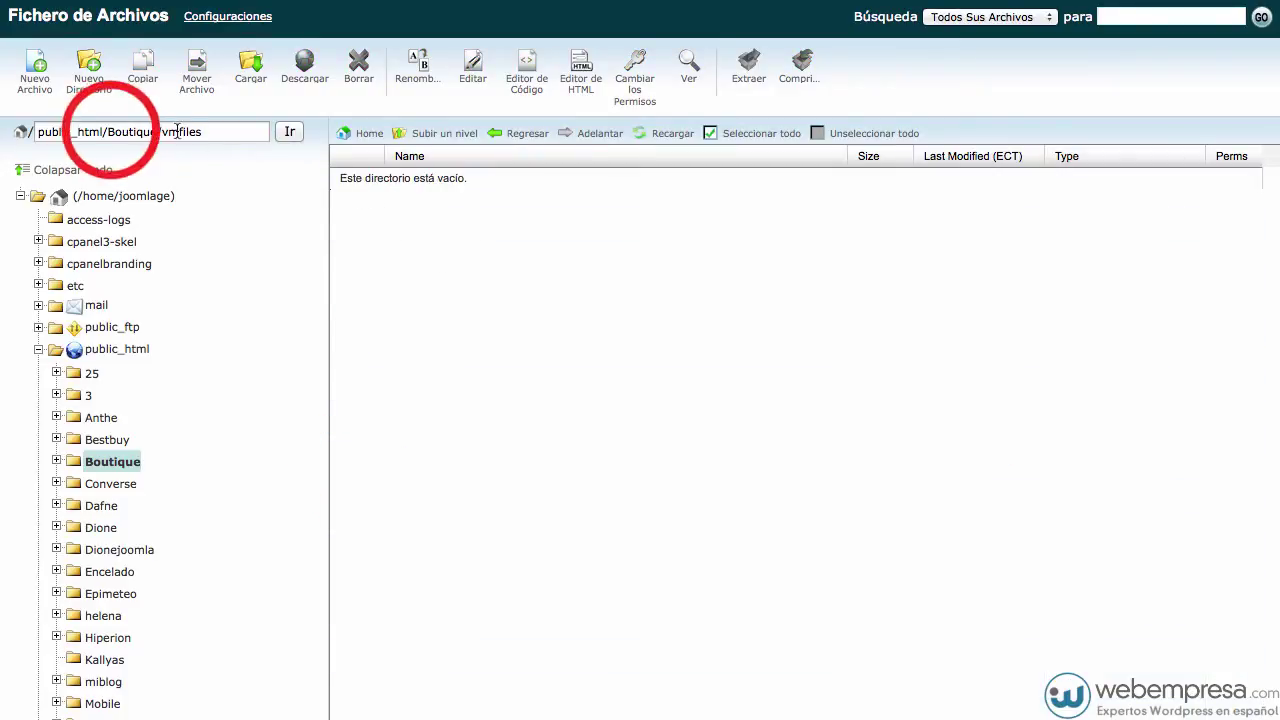
pyautogui.tripleClick(110, 131)
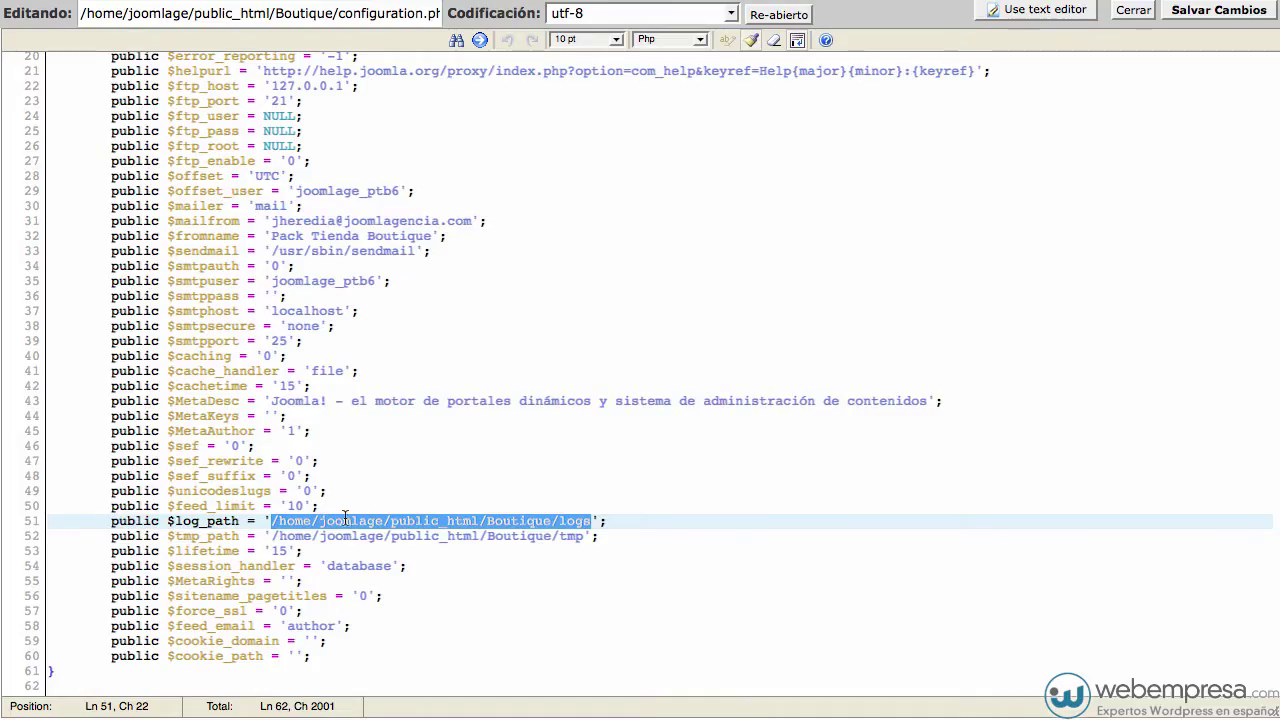
# Step: Copy the selected log_path value from configuration.php into the empty Ruta segura field of the VirtueMart media file settings
pyautogui.rightClick(336, 523)
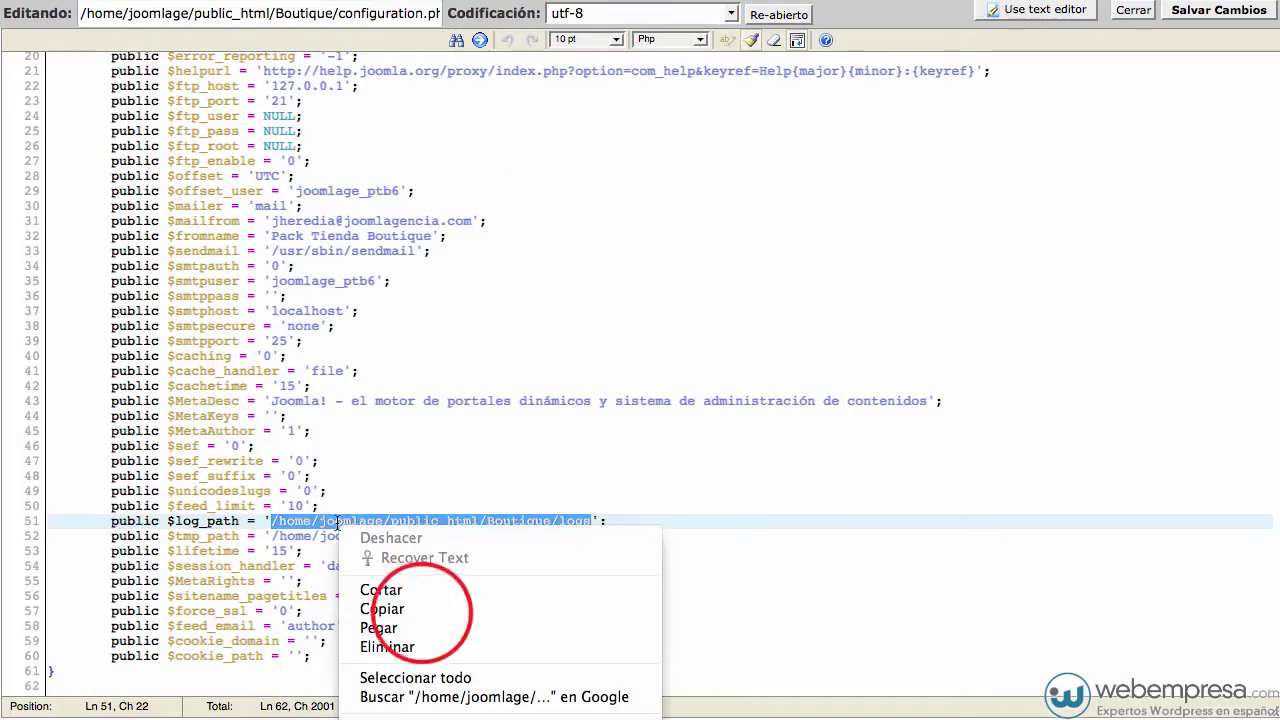
pyautogui.click(382, 608)
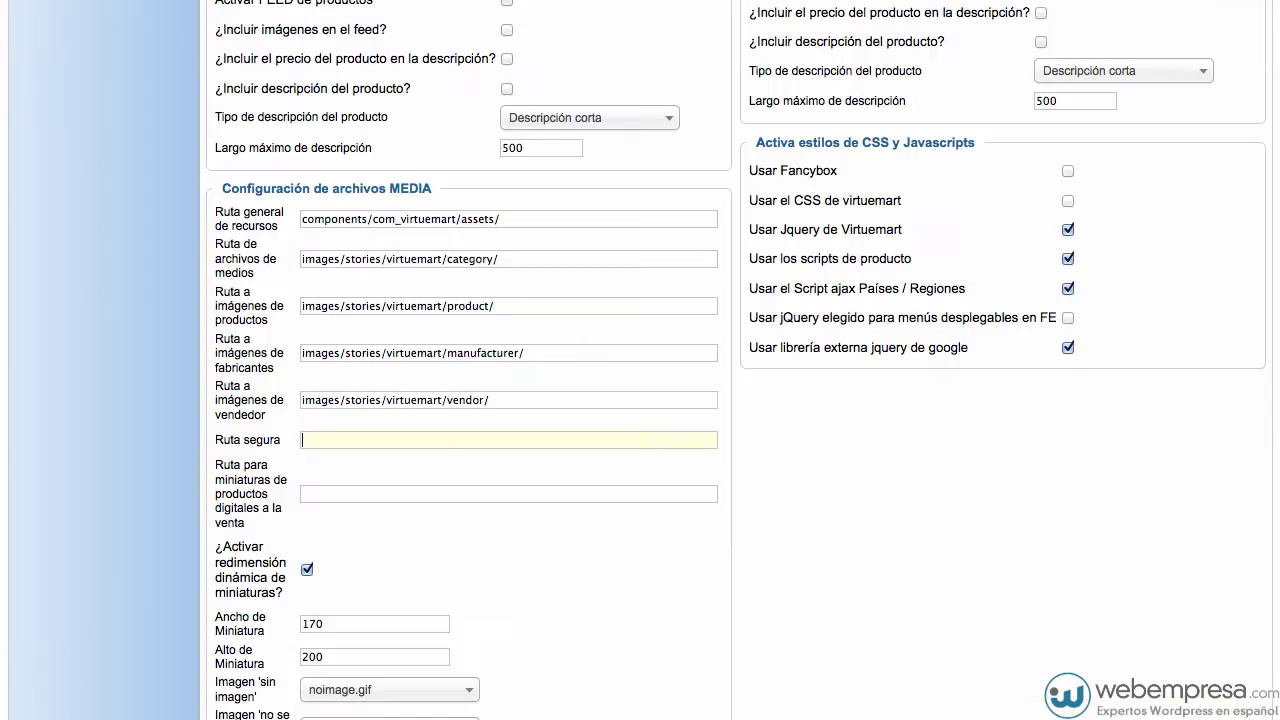
pyautogui.rightClick(322, 440)
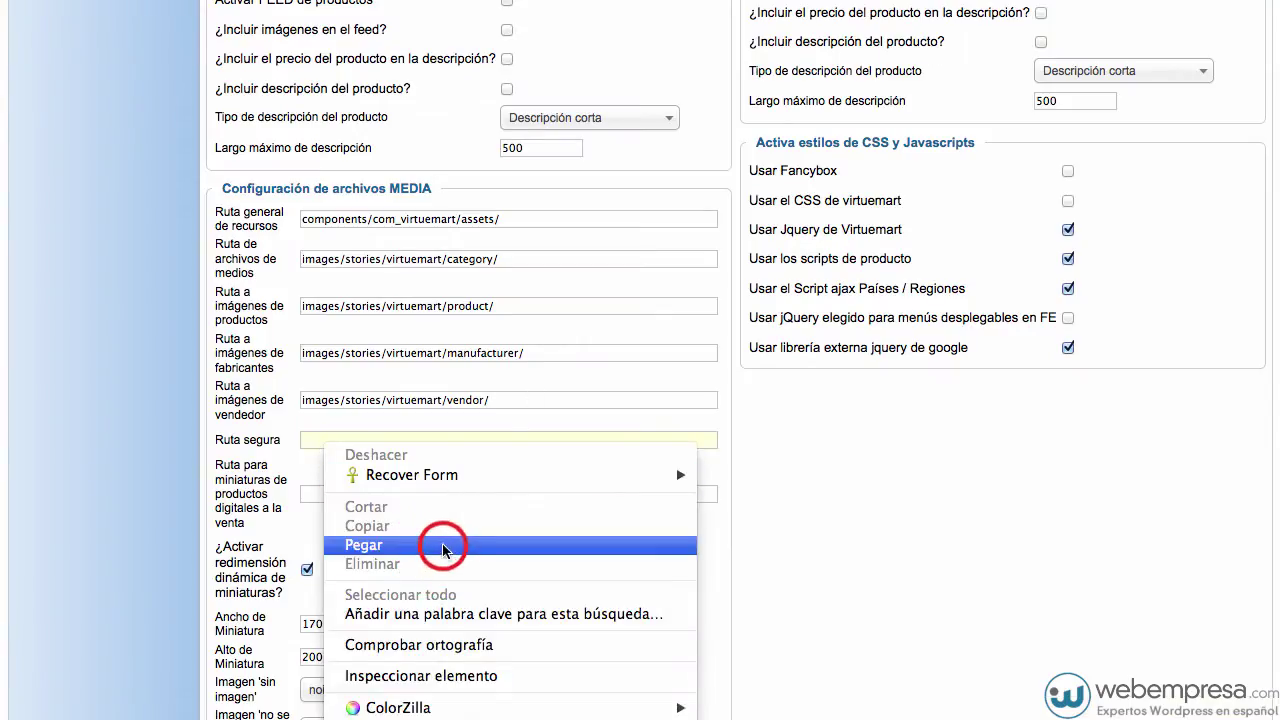
pyautogui.click(357, 543)
# Step: Replace logs at the end of the Ruta segura path with vmfiles, copied from the folder path in the file manager
pyautogui.doubleClick(528, 440)
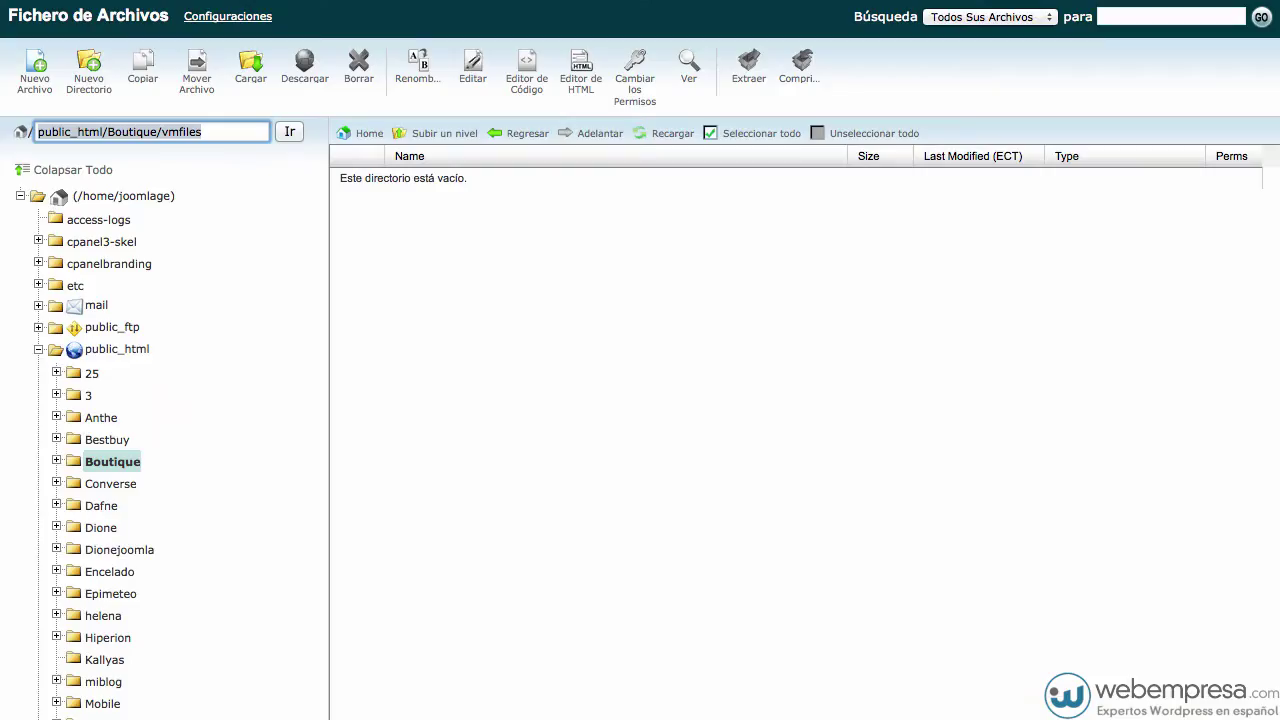
pyautogui.doubleClick(183, 135)
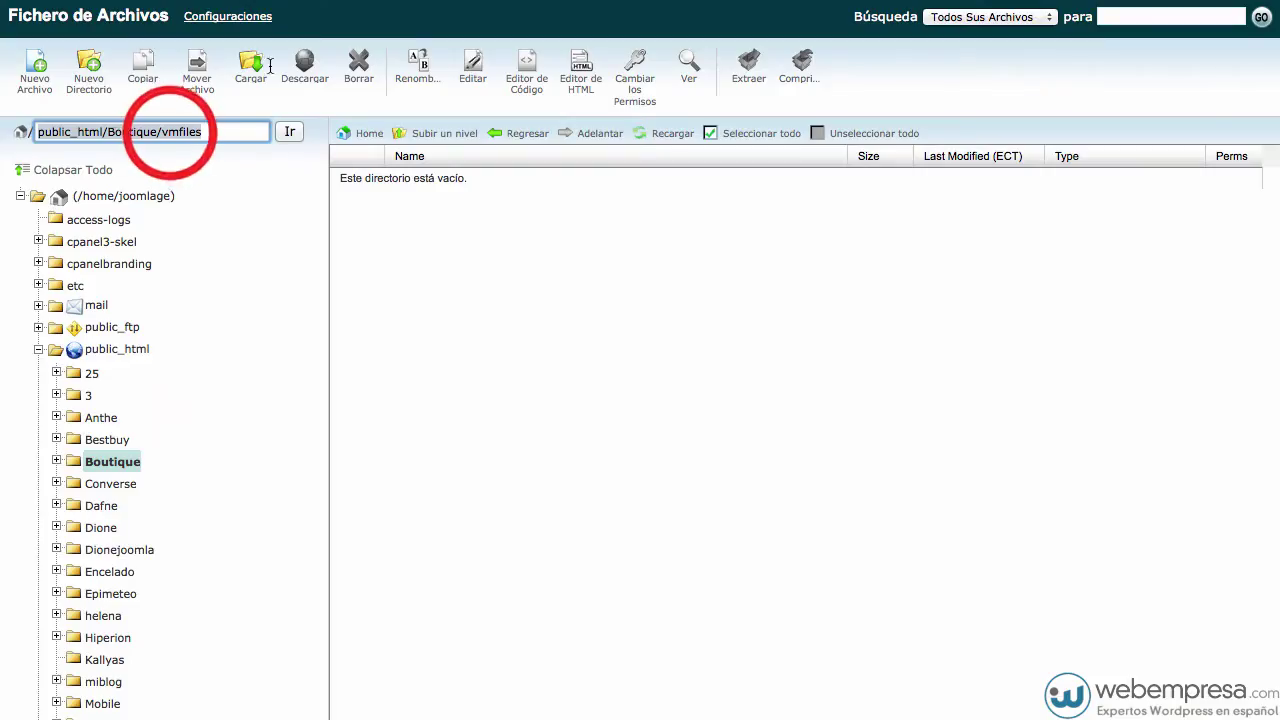
pyautogui.rightClick(183, 135)
pyautogui.click(266, 200)
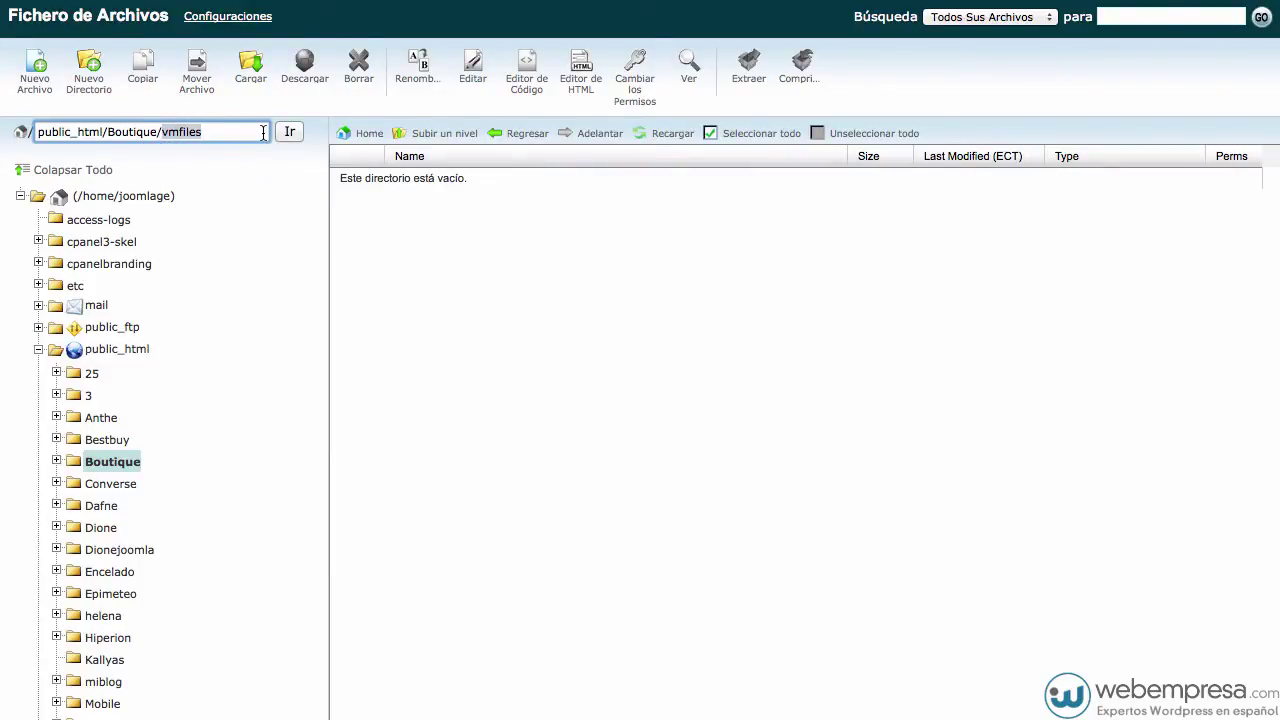
pyautogui.hotkey('ctrl', 'Tab')
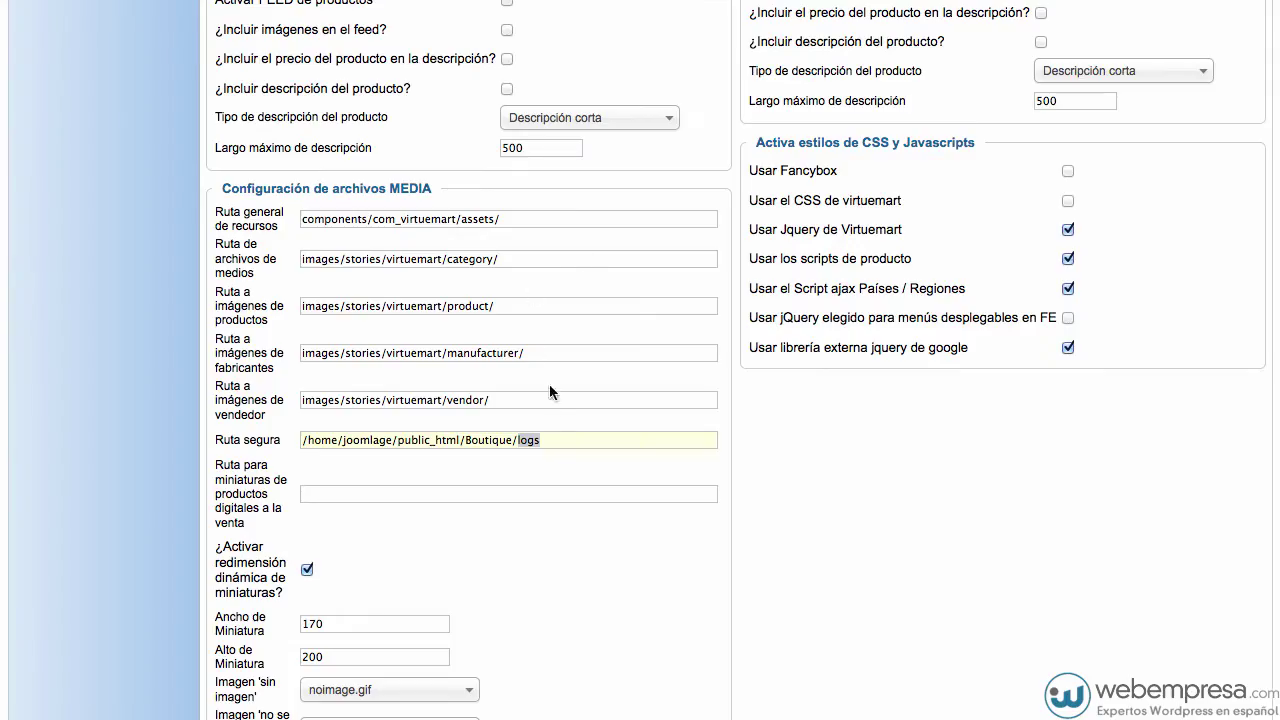
pyautogui.rightClick(518, 446)
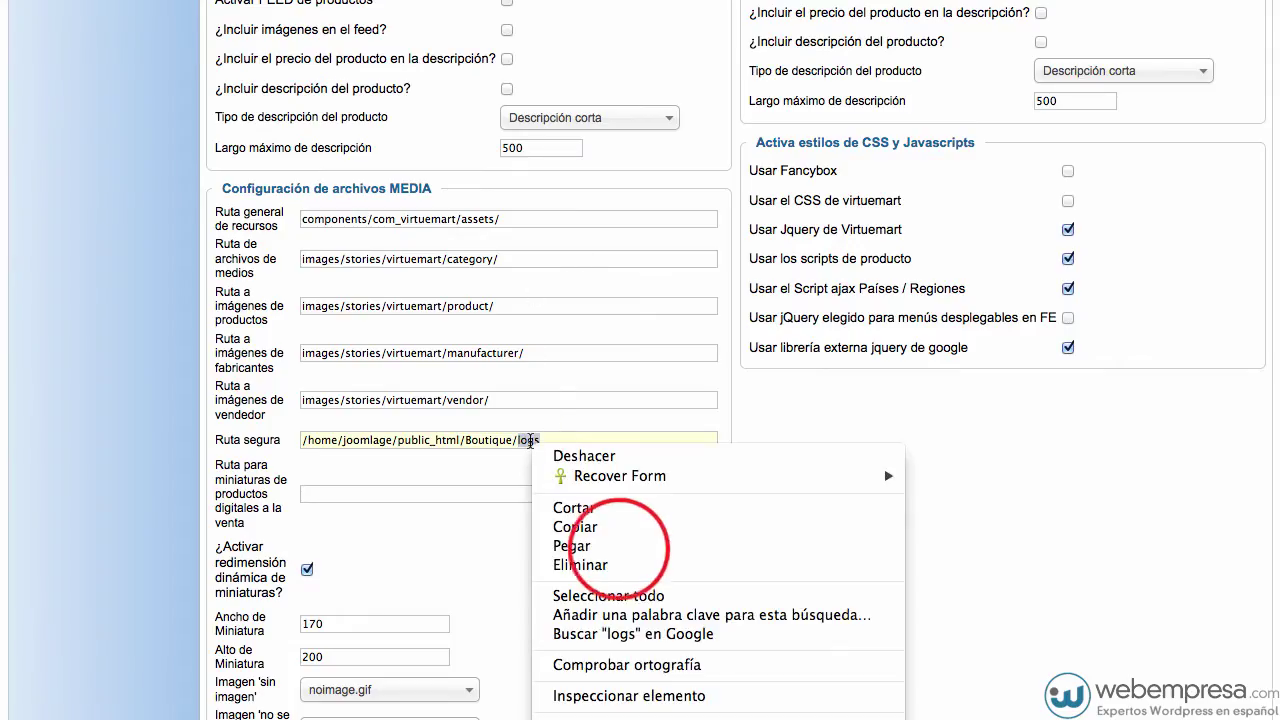
pyautogui.click(620, 549)
pyautogui.click(774, 521)
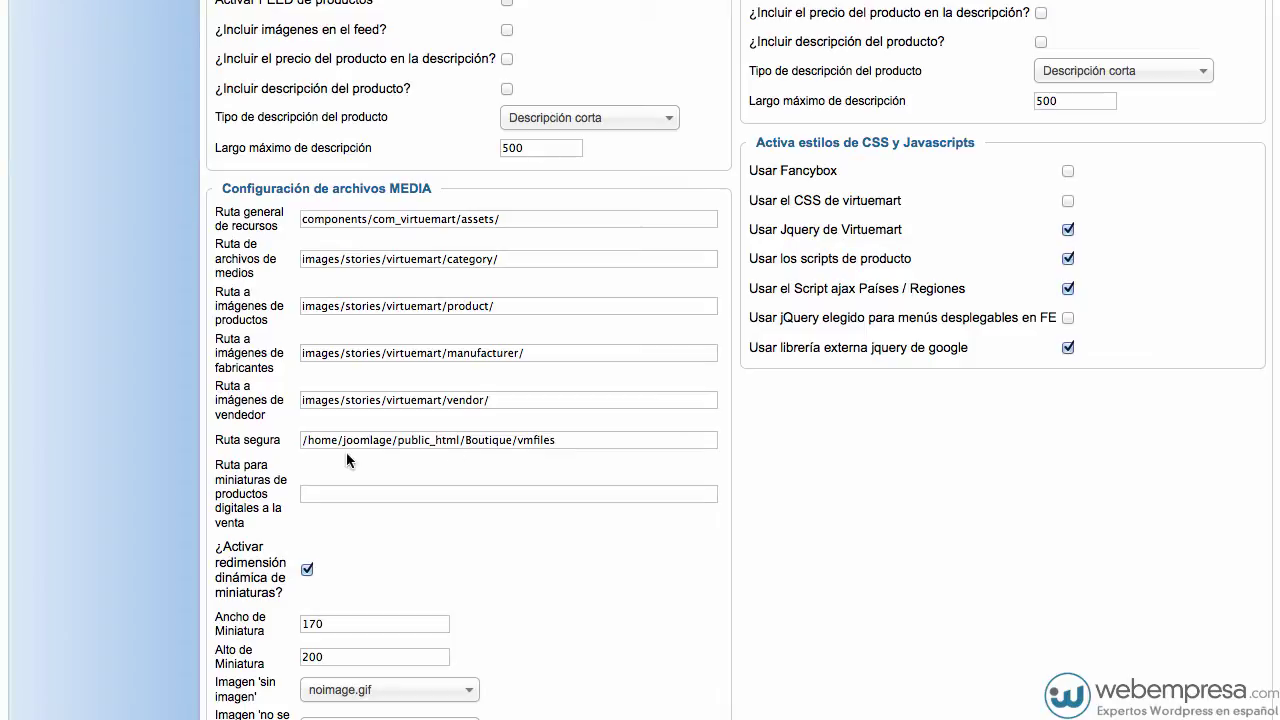
# Step: Check the completed Ruta segura path and look through the Plantillas settings where it is located
pyautogui.click(645, 439)
pyautogui.scroll(1, 878, 451)
pyautogui.scroll(1, 877, 458)
pyautogui.click(543, 550)
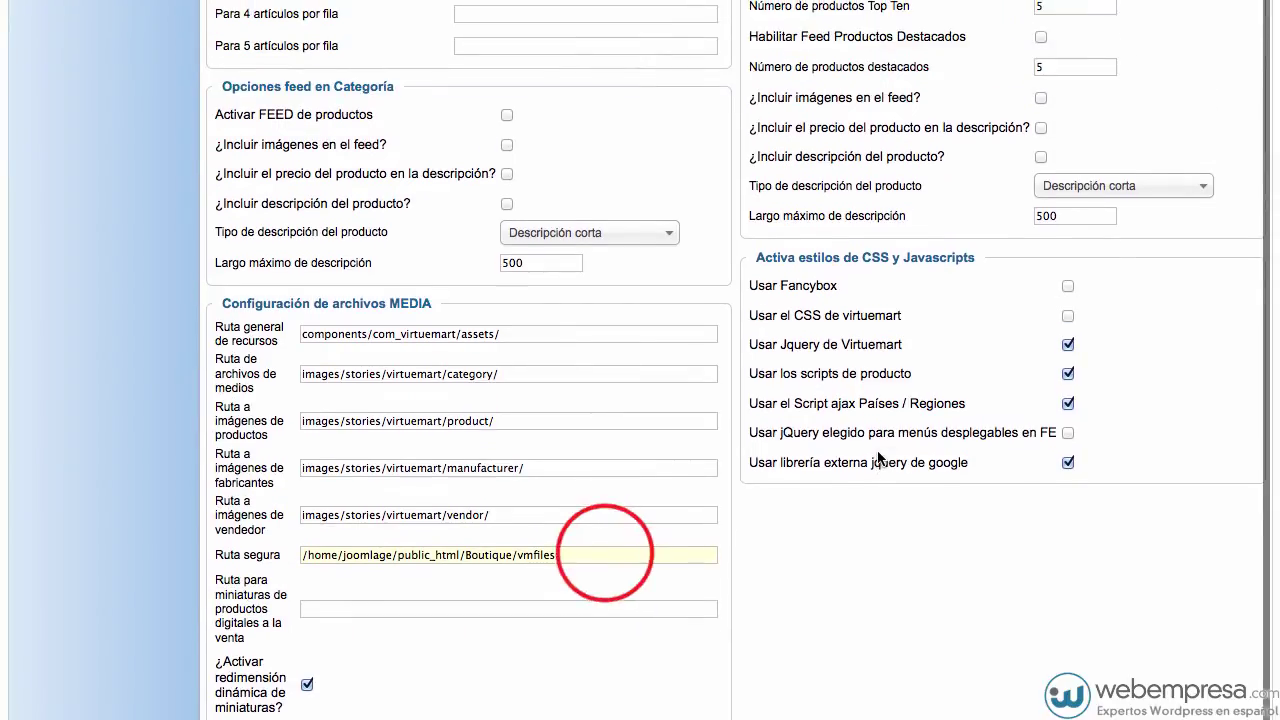
pyautogui.click(605, 553)
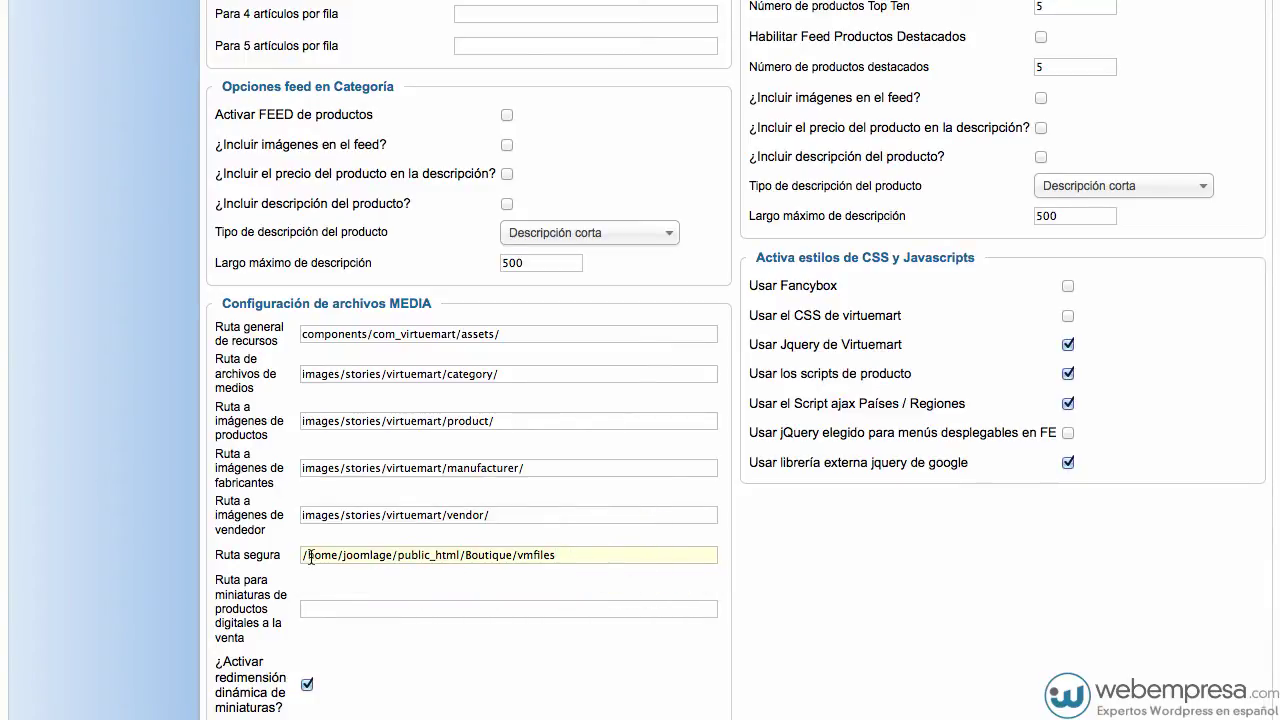
pyautogui.click(640, 551)
pyautogui.scroll(15, 933, 568)
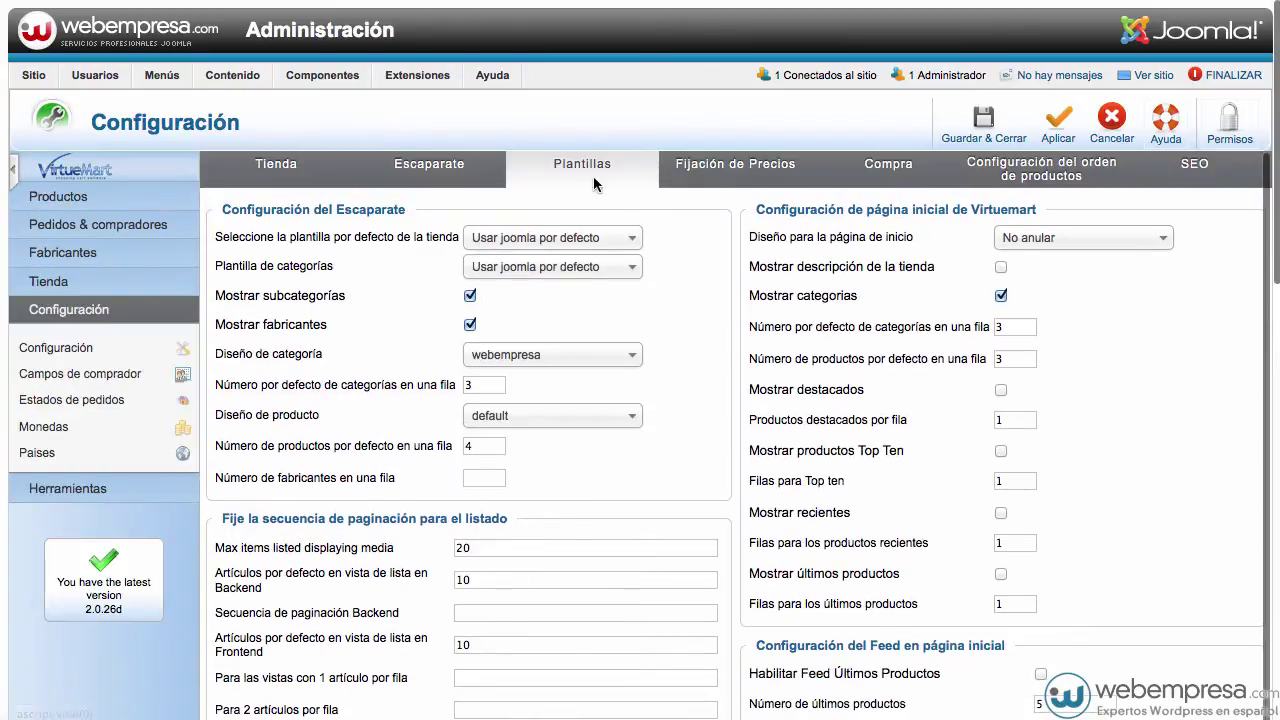
pyautogui.scroll(-1, 676, 253)
pyautogui.scroll(-5, 676, 253)
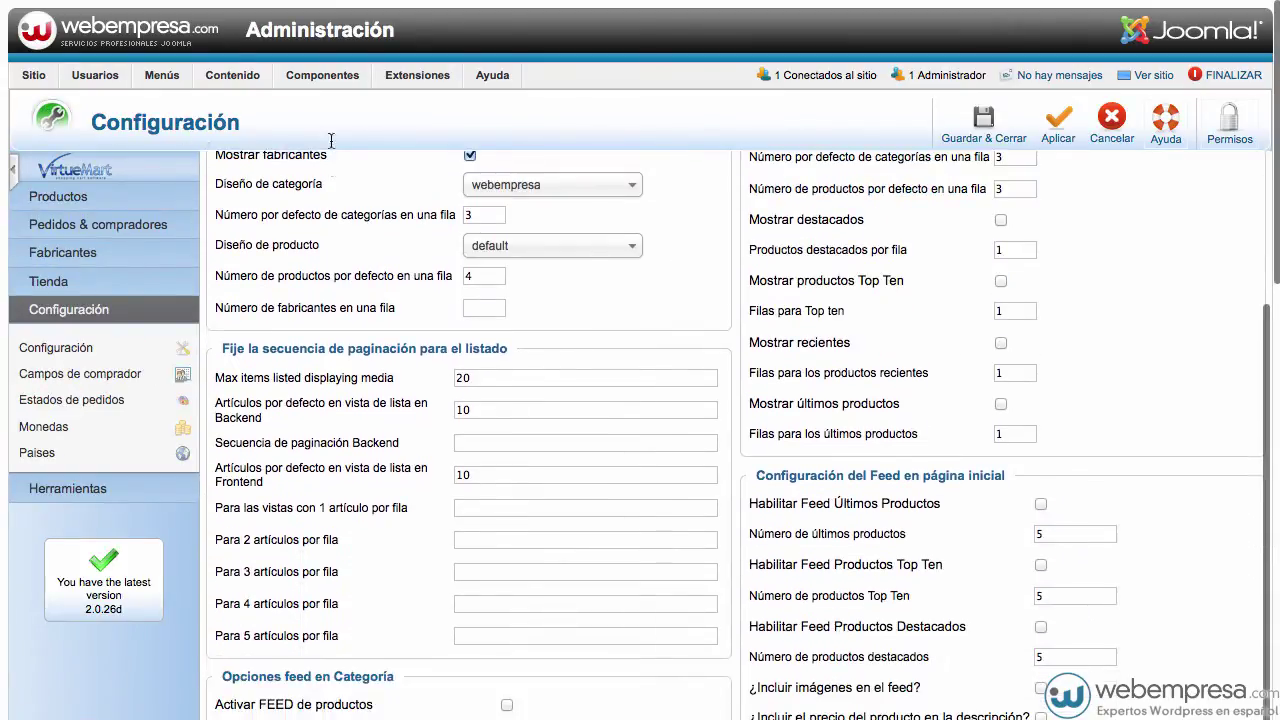
pyautogui.scroll(5, 378, 219)
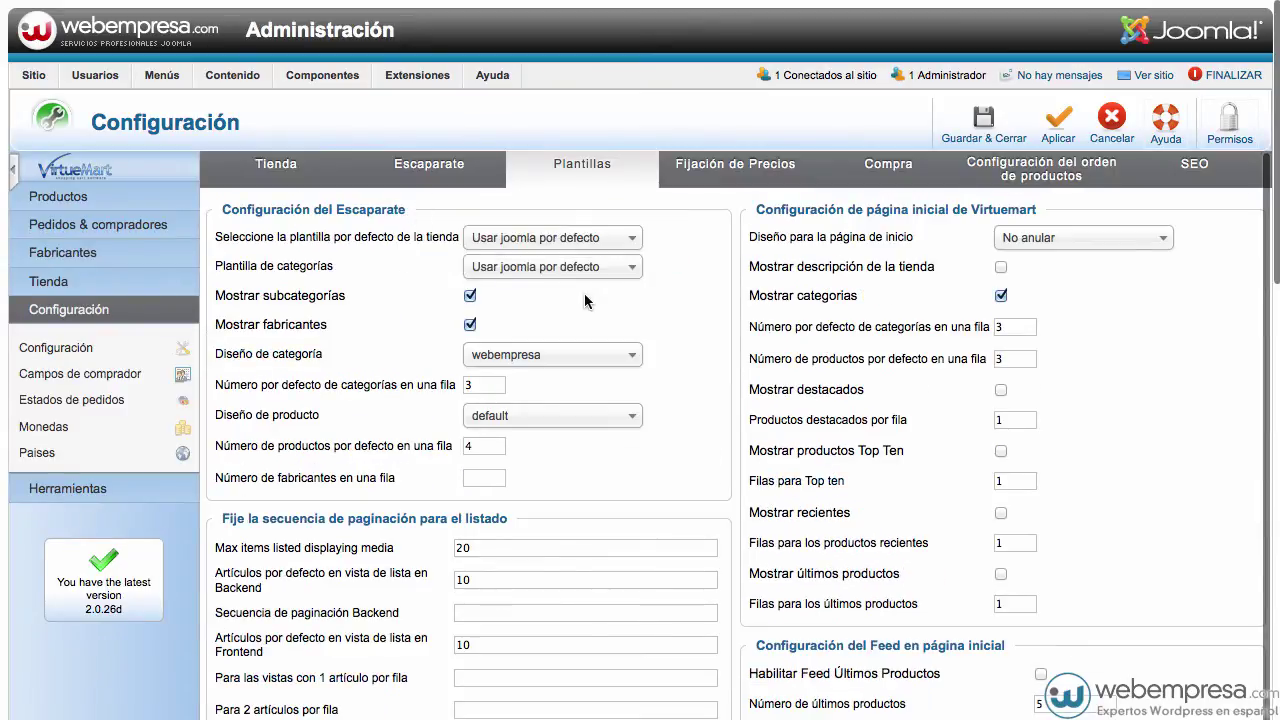
pyautogui.scroll(-7, 674, 288)
pyautogui.scroll(7, 674, 288)
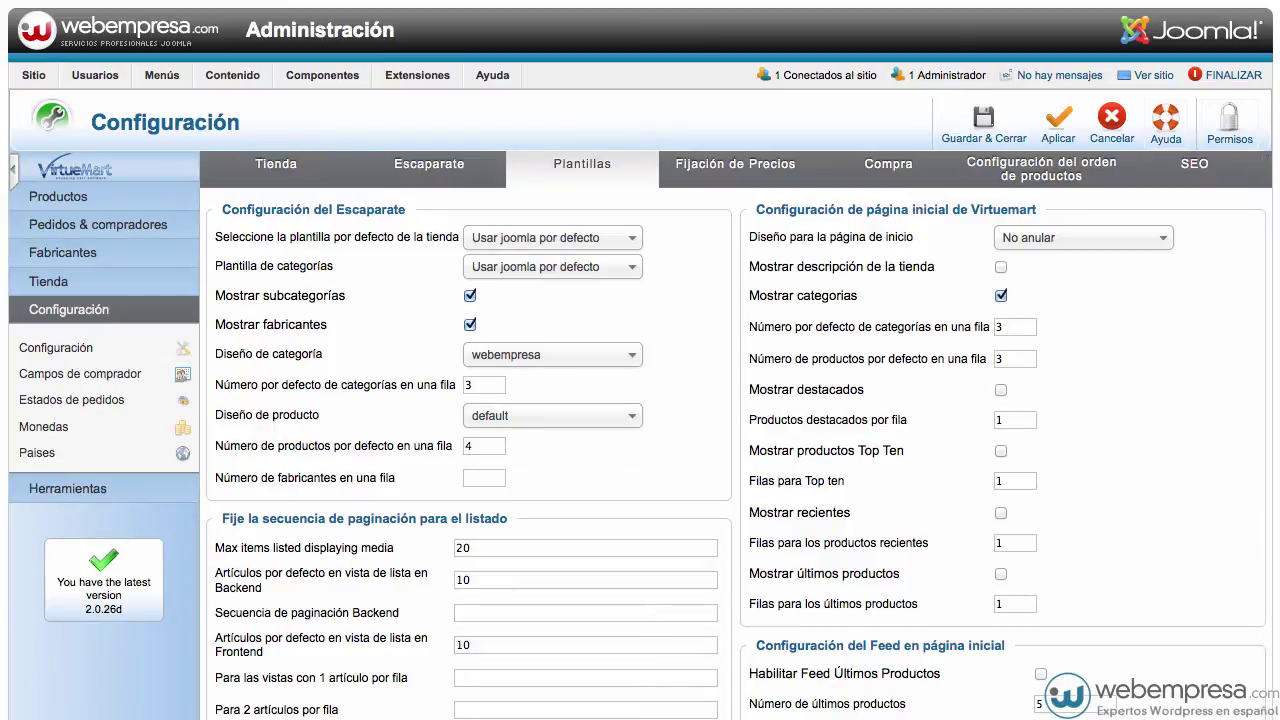
# Step: Open the store's Archivos media list and start a new media file
pyautogui.moveTo(395, 379)
pyautogui.click(52, 283)
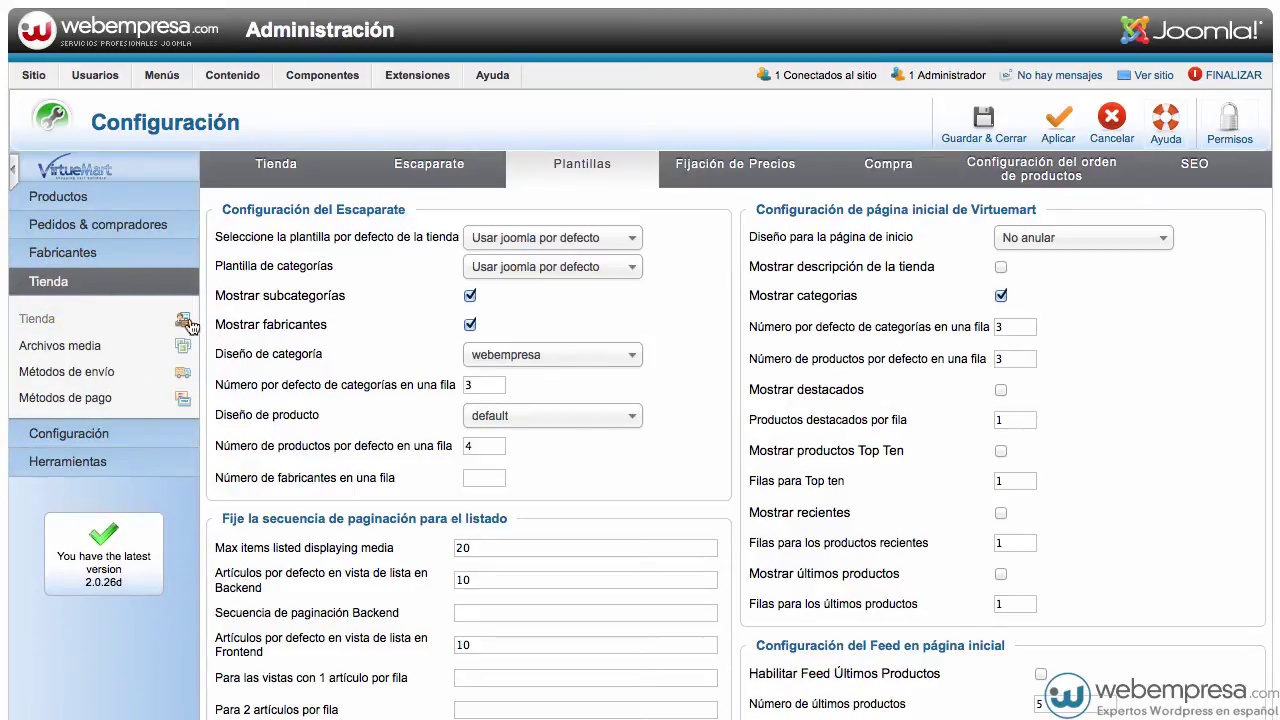
pyautogui.click(56, 344)
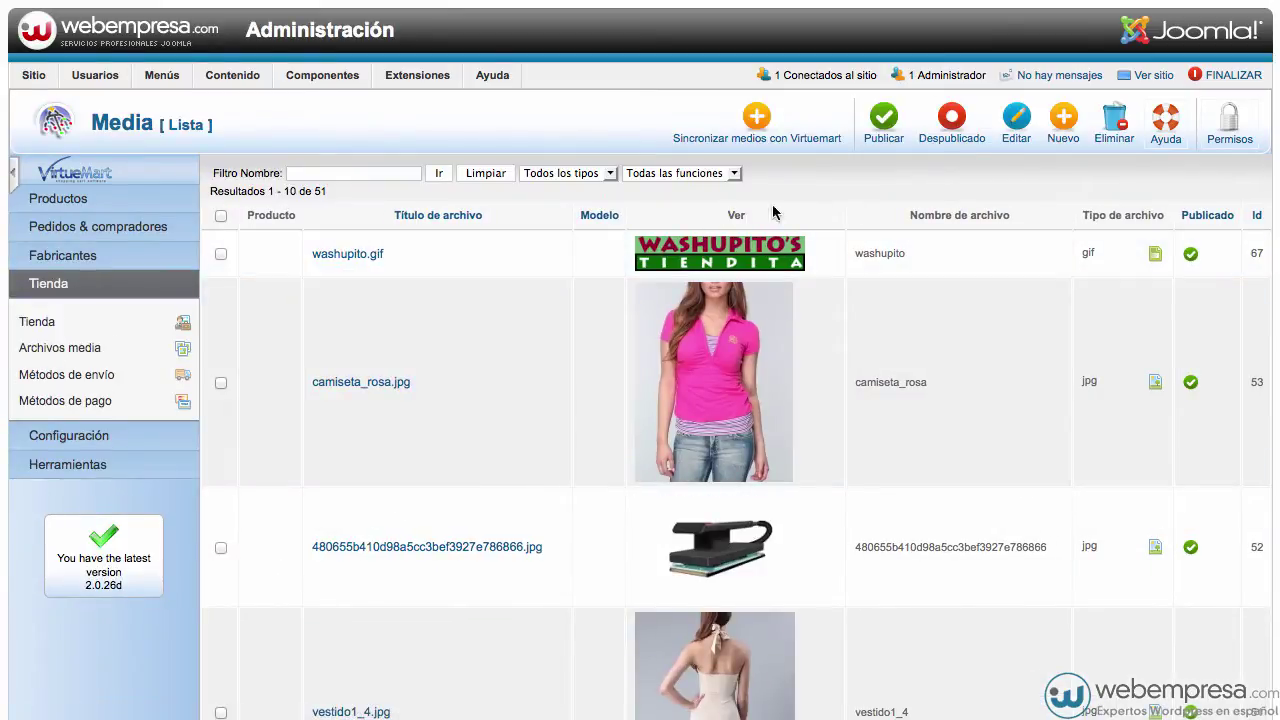
pyautogui.click(1064, 119)
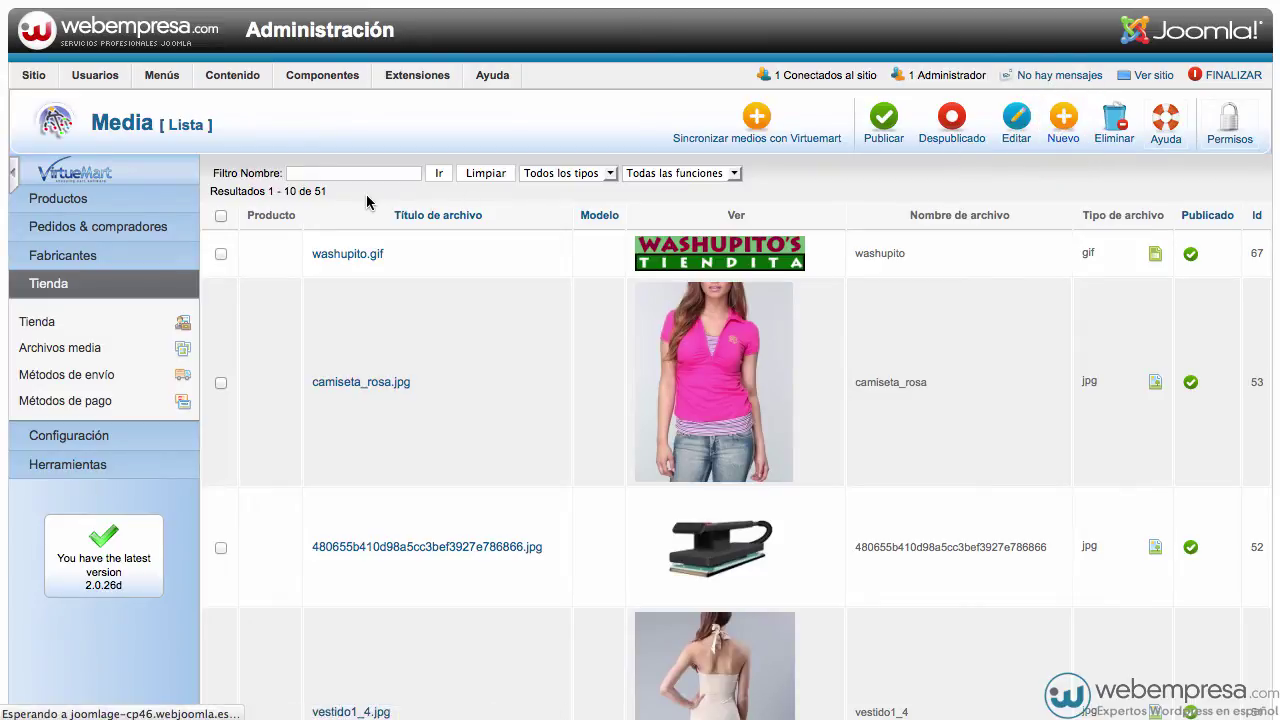
# Step: Give the media file the unique title Tutorial de vestimenta and set its Rotar option to En venta
pyautogui.scroll(-2, 807, 343)
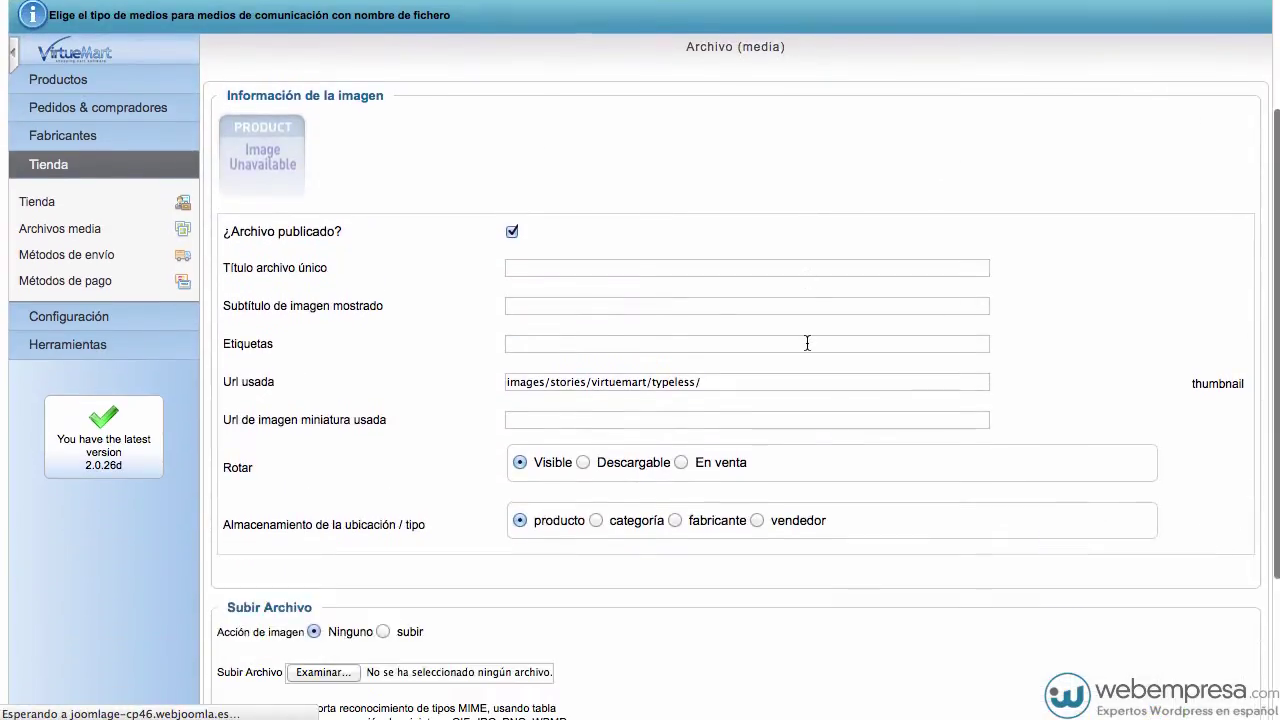
pyautogui.click(550, 268)
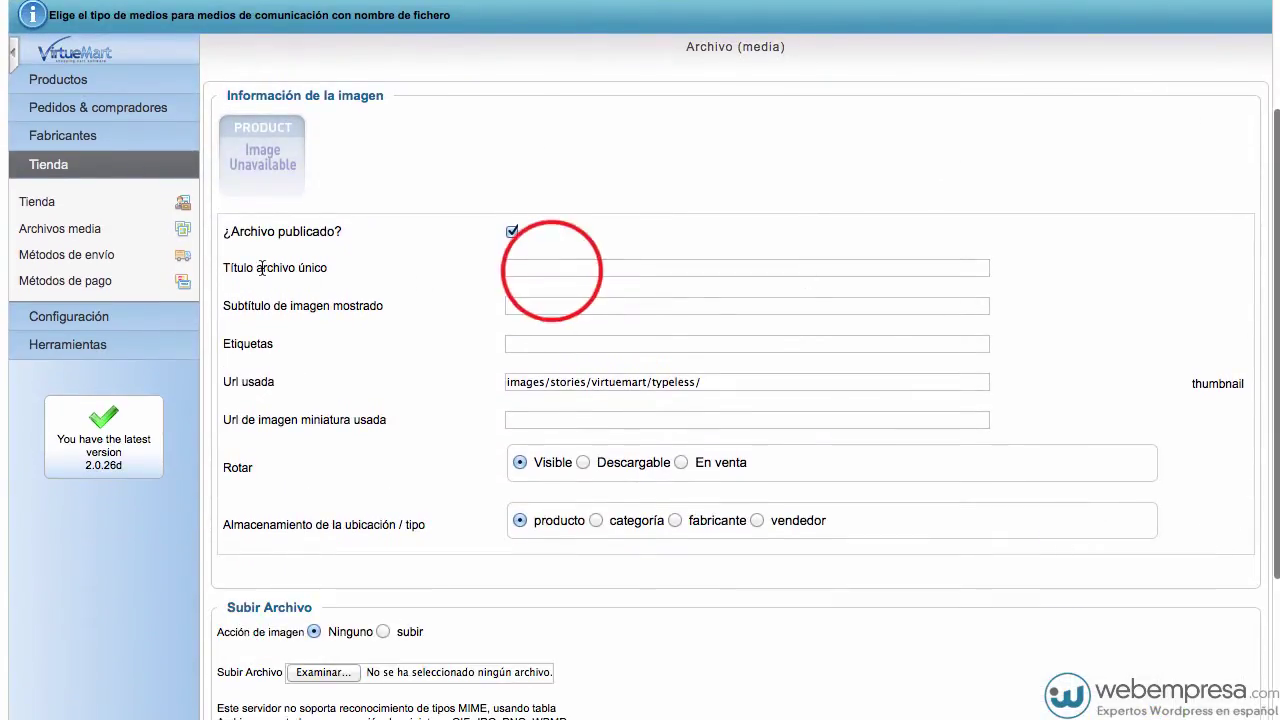
pyautogui.click(539, 286)
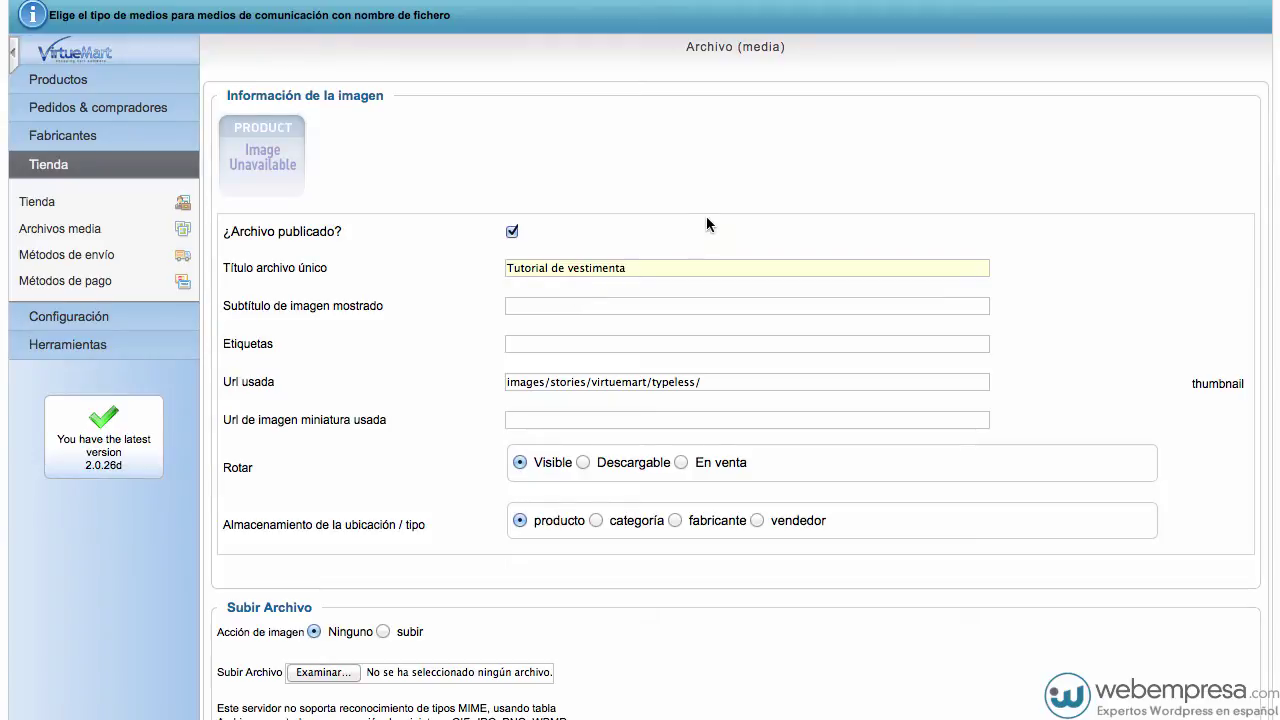
pyautogui.scroll(-2, 707, 217)
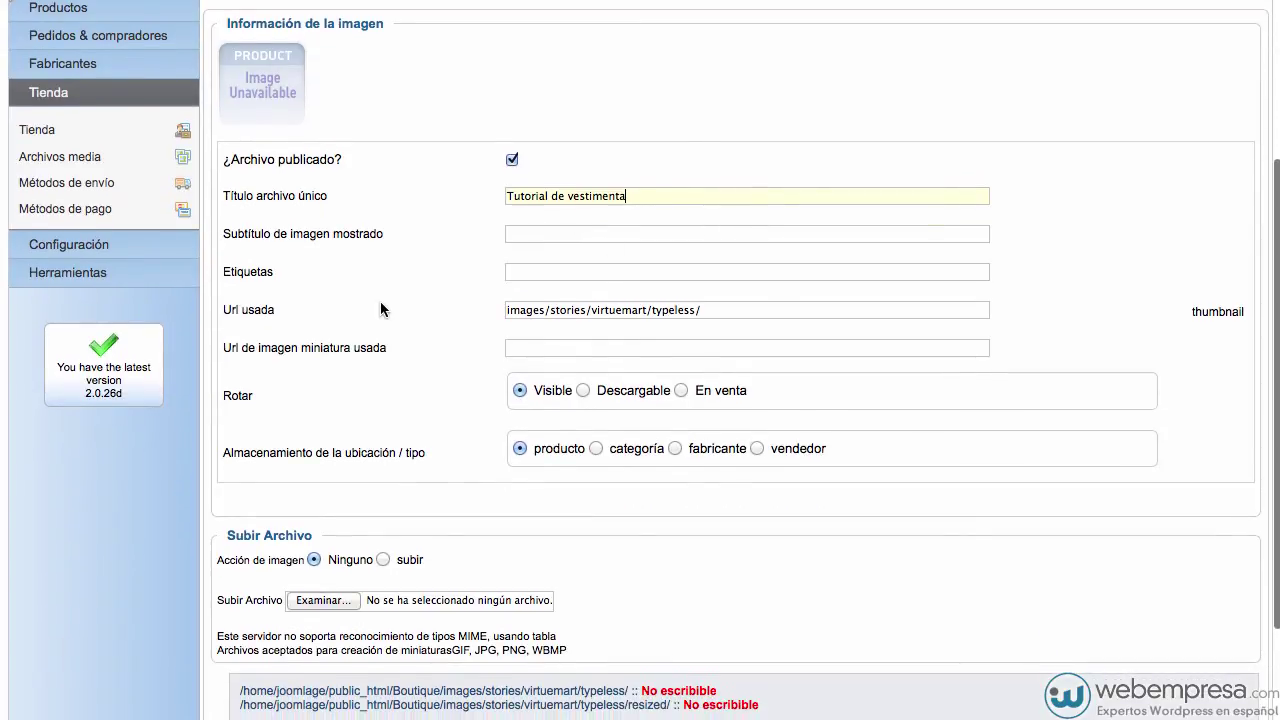
pyautogui.scroll(-2, 303, 380)
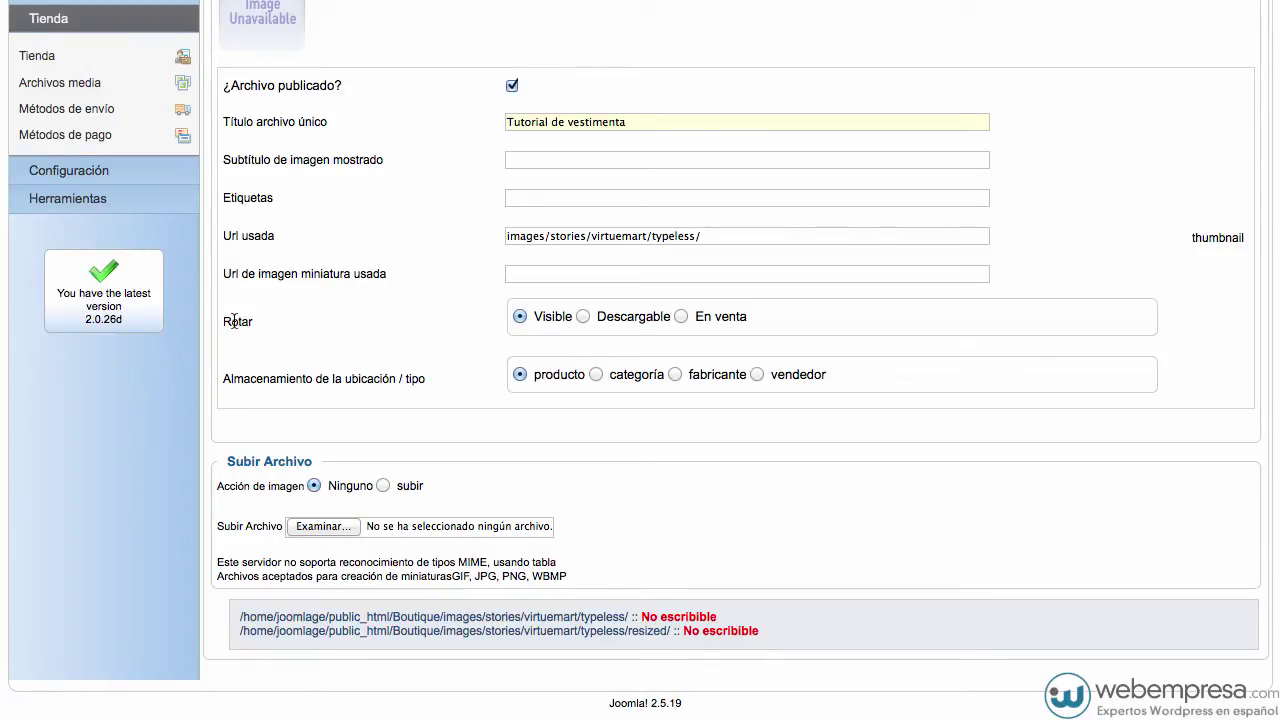
pyautogui.click(681, 316)
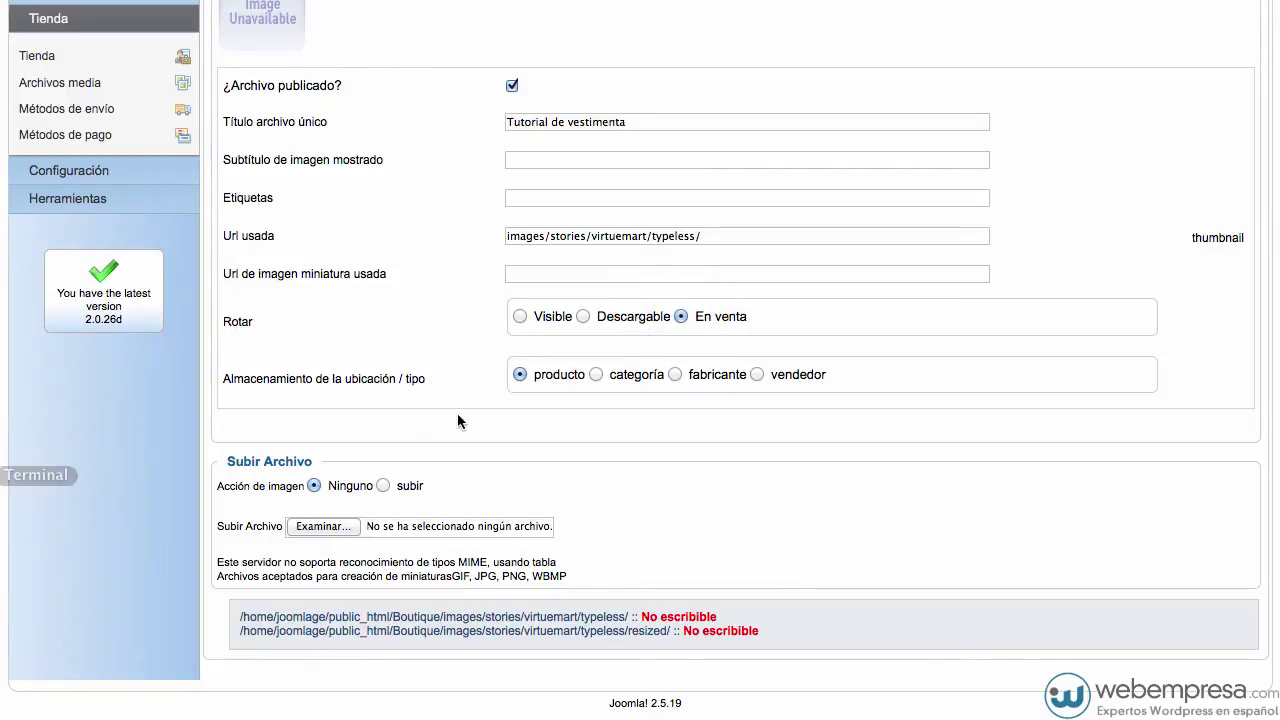
# Step: Set the media file's image action to subir and choose Manual_tpv_gestion_tiendas_ropa.pdf from the descargas Virtuemart folder for upload
pyautogui.scroll(-2, 457, 413)
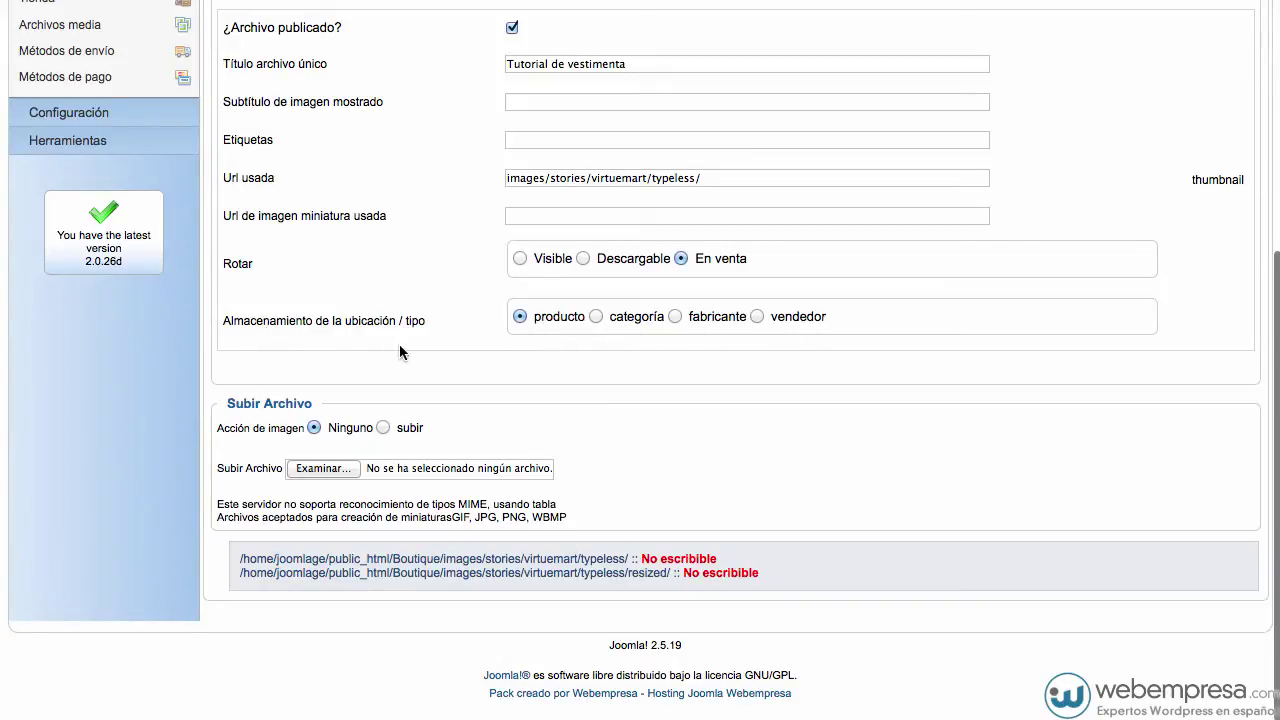
pyautogui.click(387, 429)
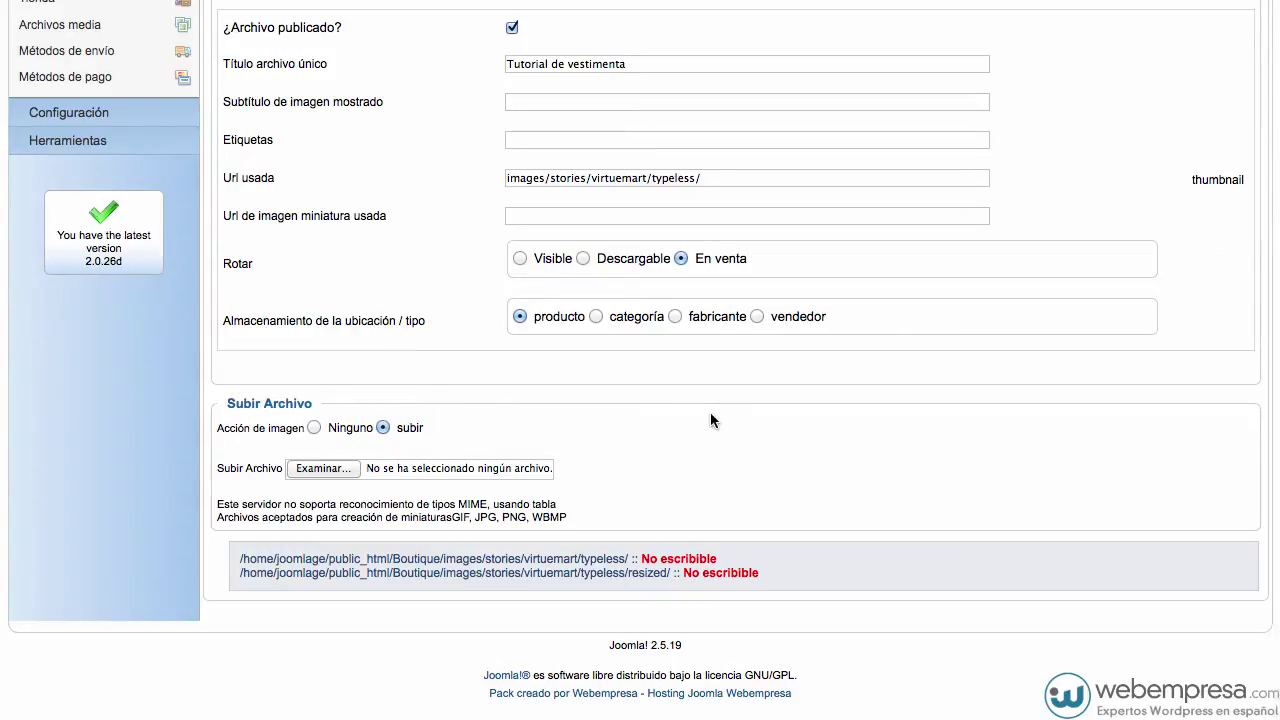
pyautogui.click(389, 429)
pyautogui.click(350, 469)
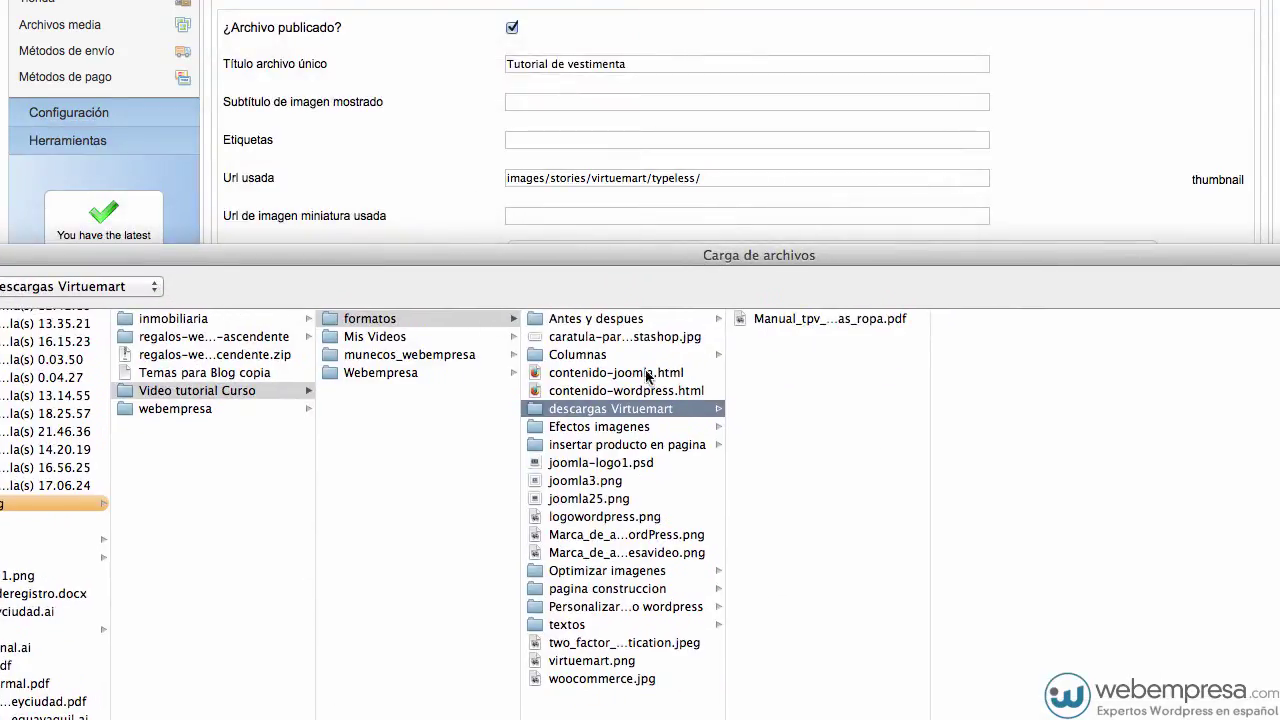
pyautogui.moveTo(928, 349); pyautogui.dragTo(983, 354)
pyautogui.click(778, 319)
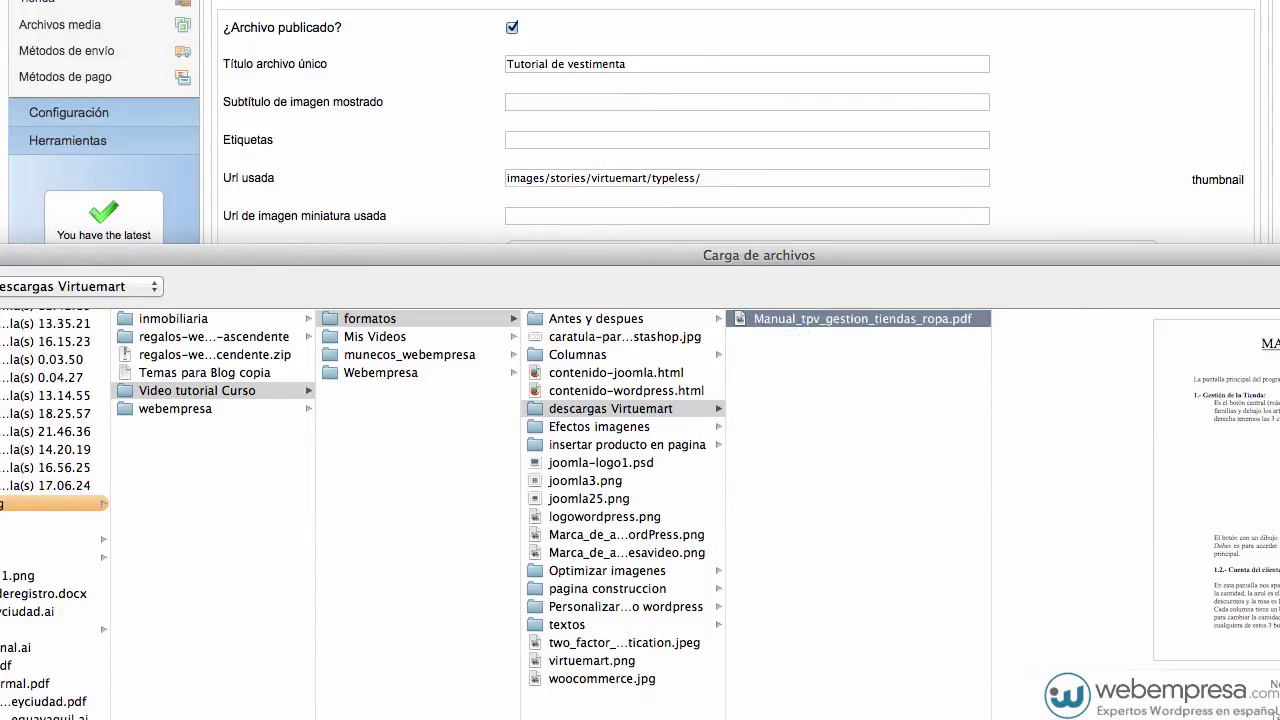
pyautogui.press('Return')
# Step: Apply the media file to upload the PDF, check its details, and save and close it
pyautogui.scroll(5, 419, 387)
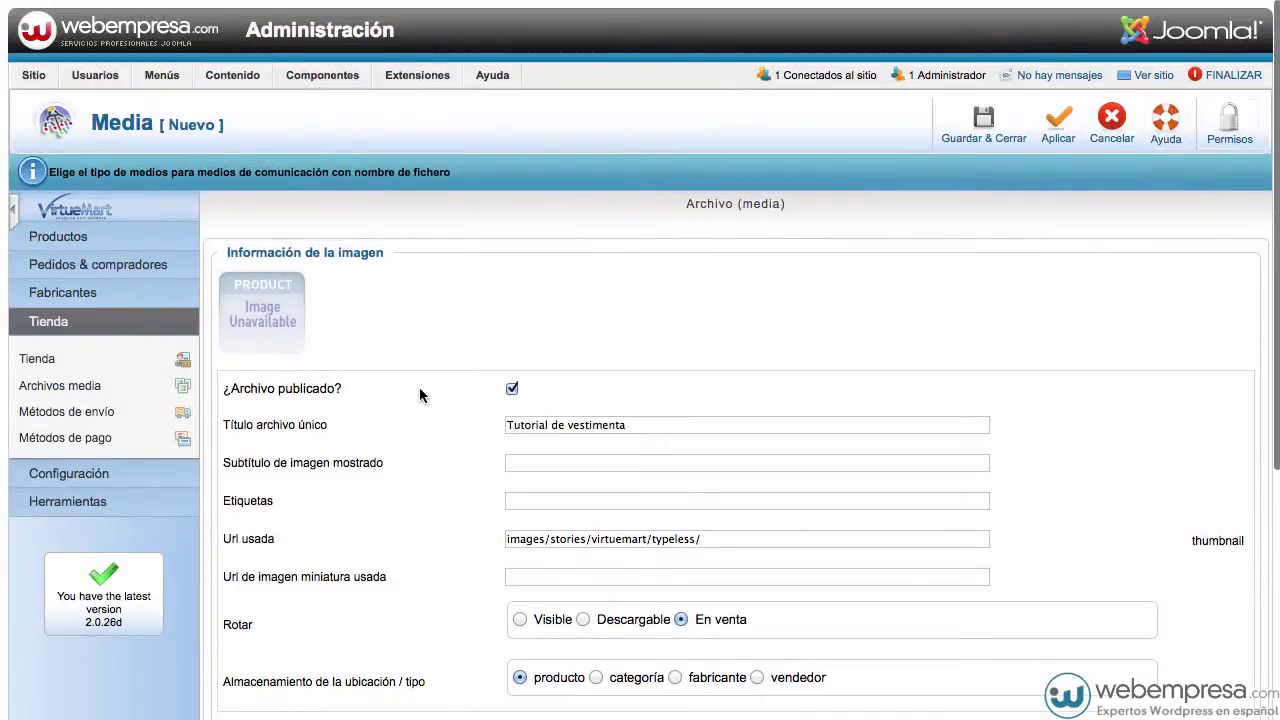
pyautogui.click(1060, 118)
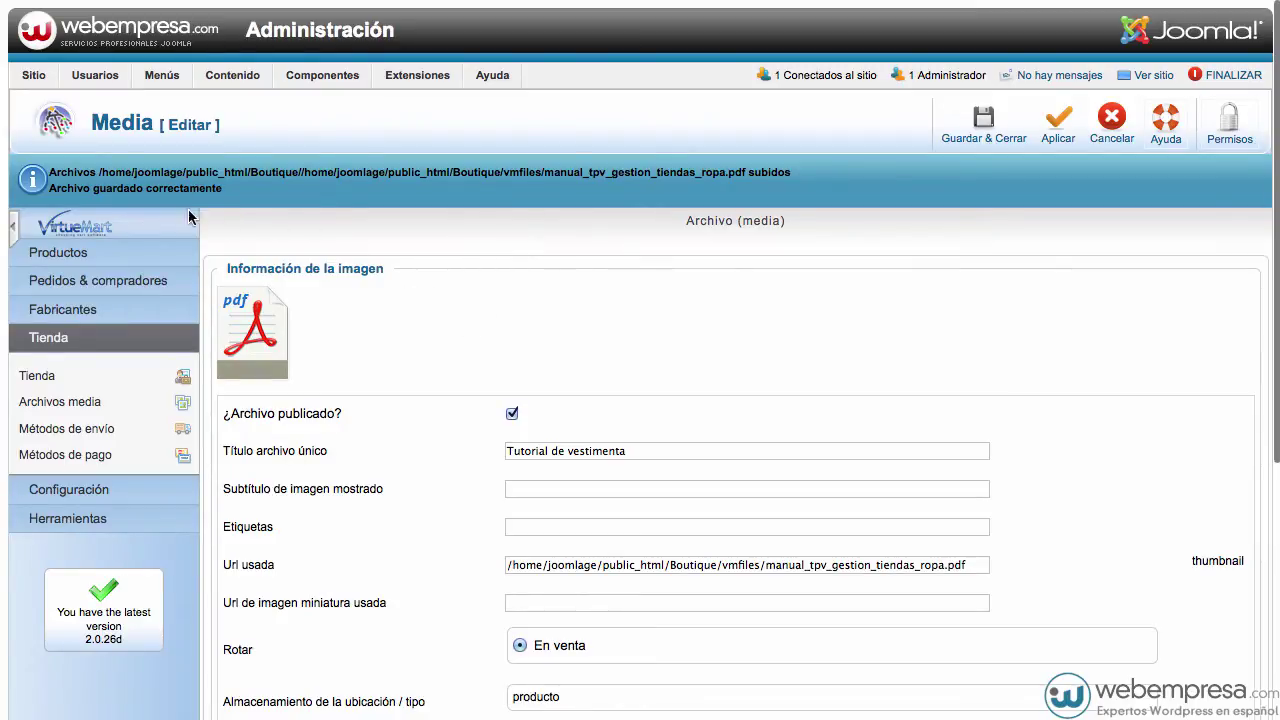
pyautogui.scroll(-5, 613, 349)
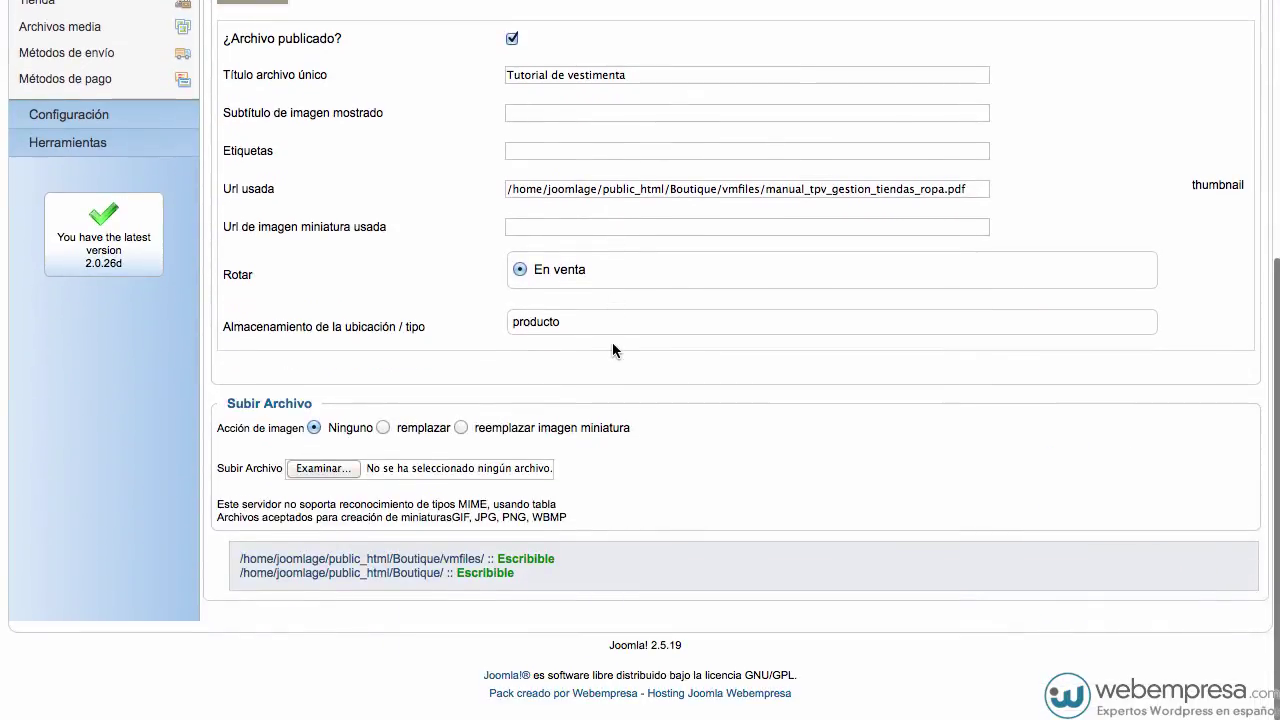
pyautogui.scroll(5, 894, 340)
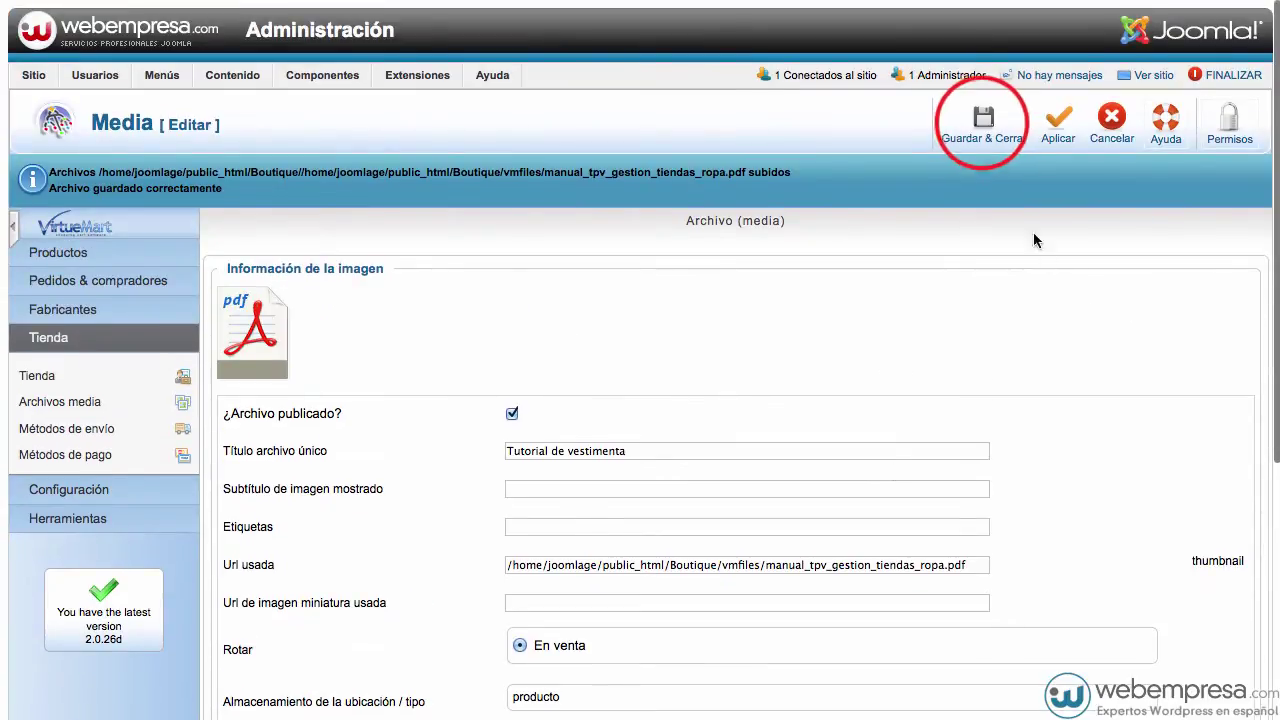
pyautogui.click(983, 122)
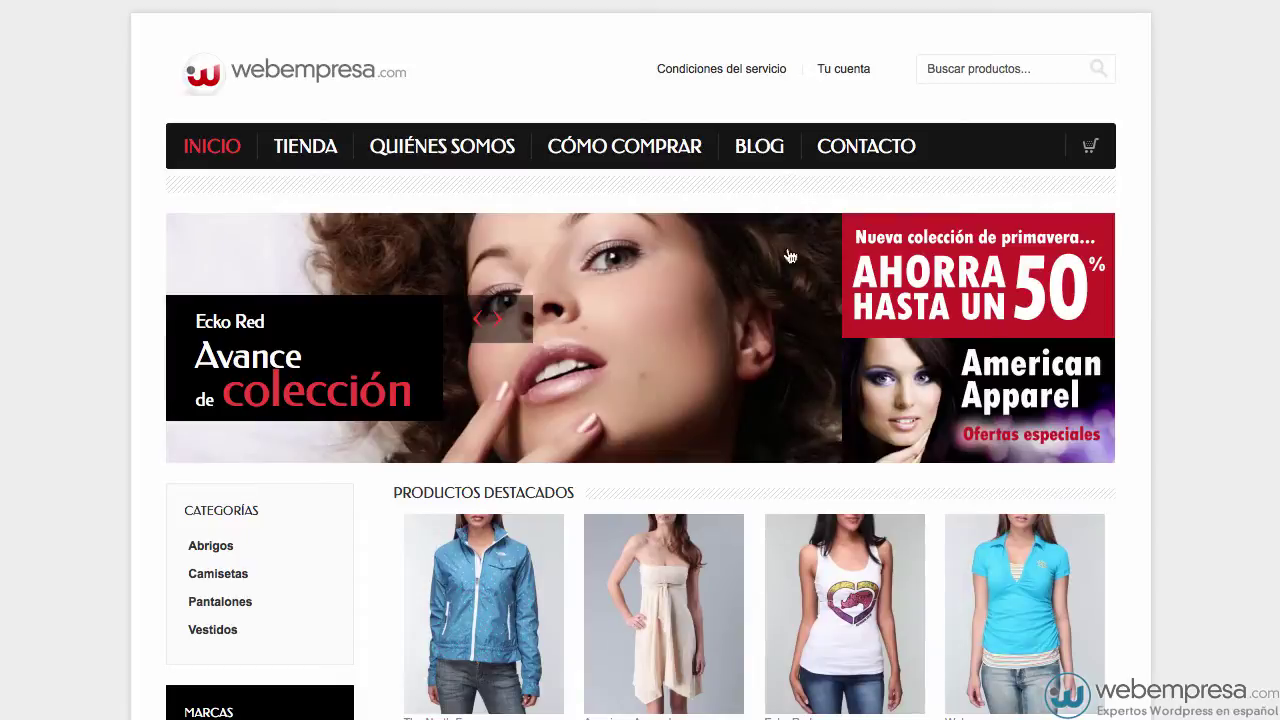
# Step: View the Chaqueta bomber product's detail page in the storefront
pyautogui.scroll(-5, 791, 254)
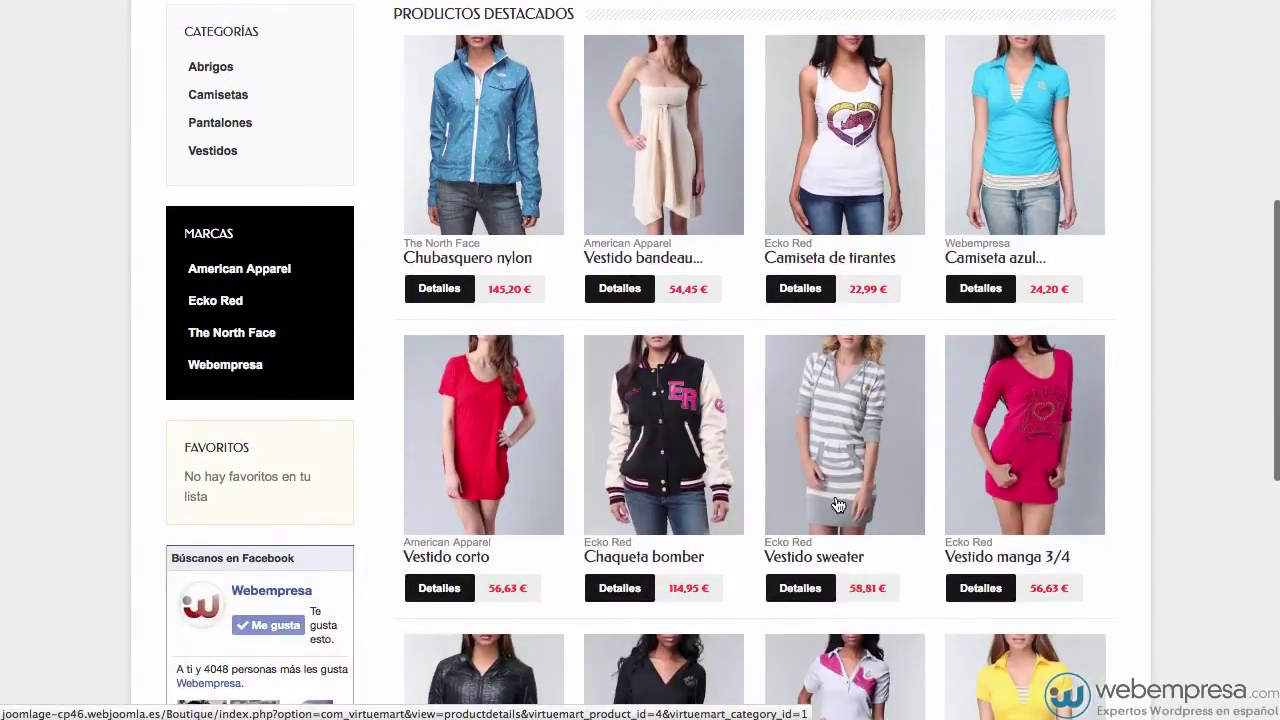
pyautogui.click(619, 588)
pyautogui.click(619, 588)
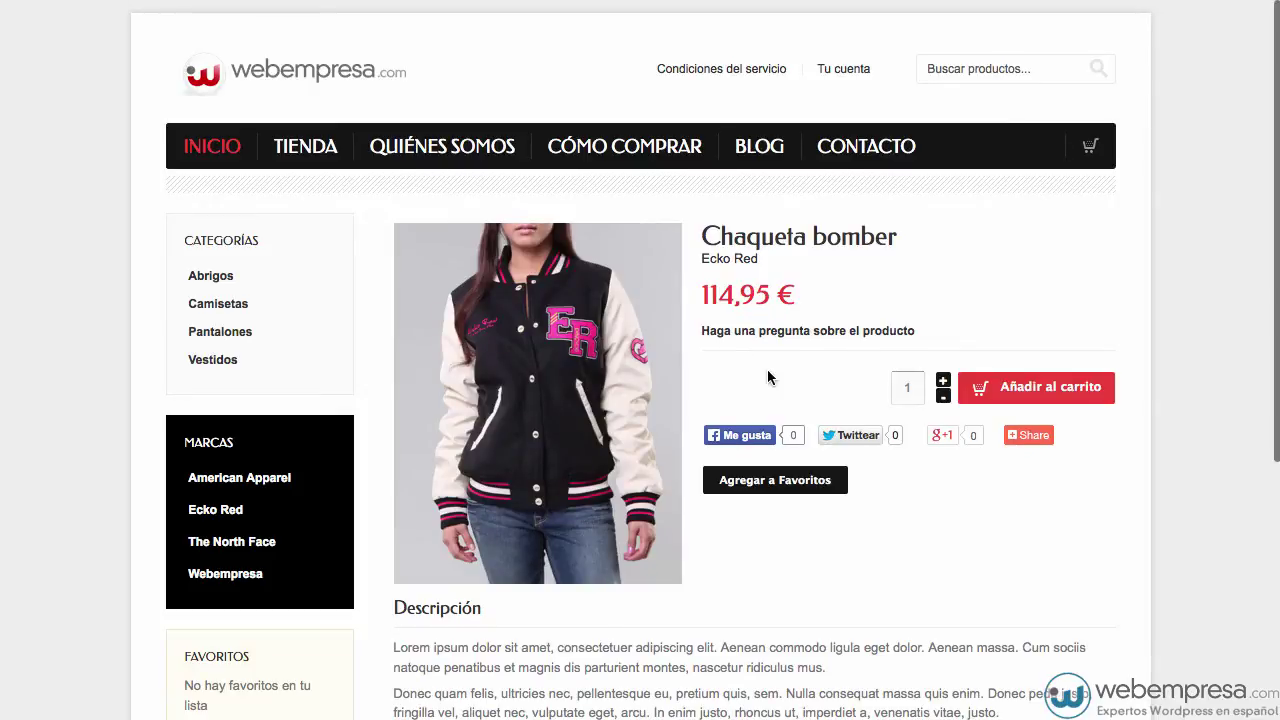
pyautogui.scroll(-5, 767, 377)
pyautogui.scroll(5, 767, 377)
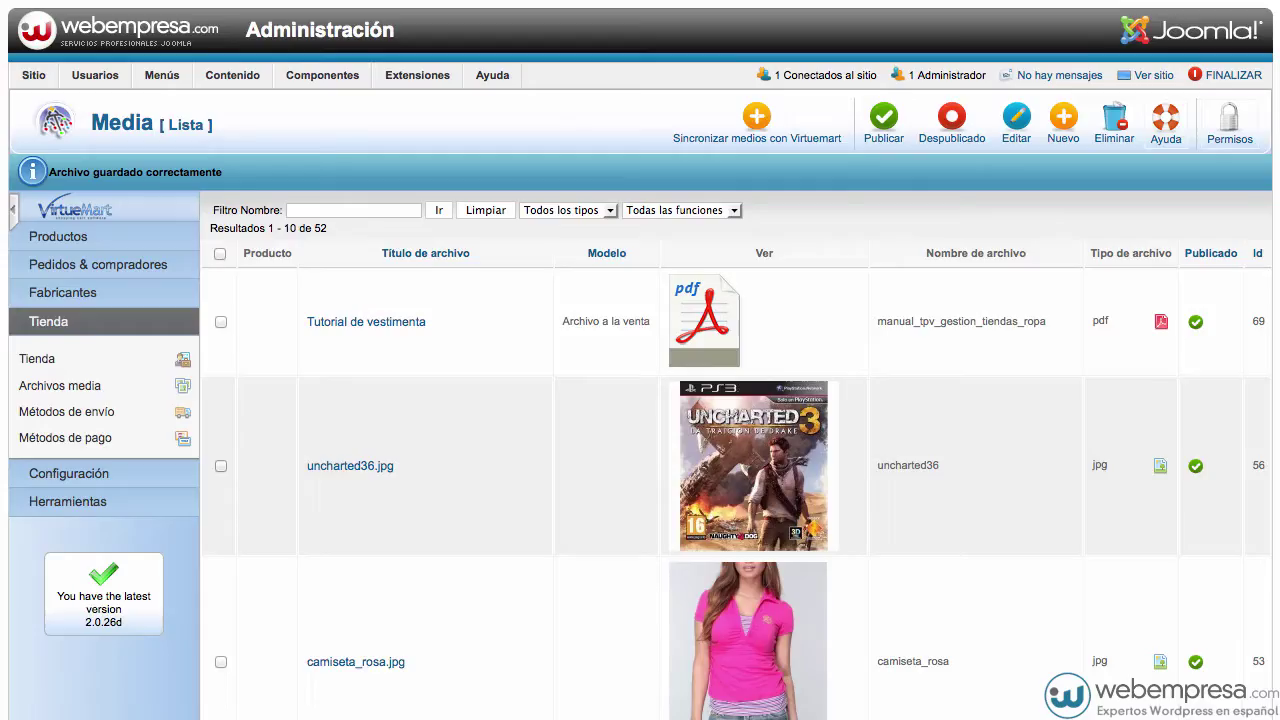
# Step: Open the Chaqueta bomber product for editing from VirtueMart's product list
pyautogui.click(50, 237)
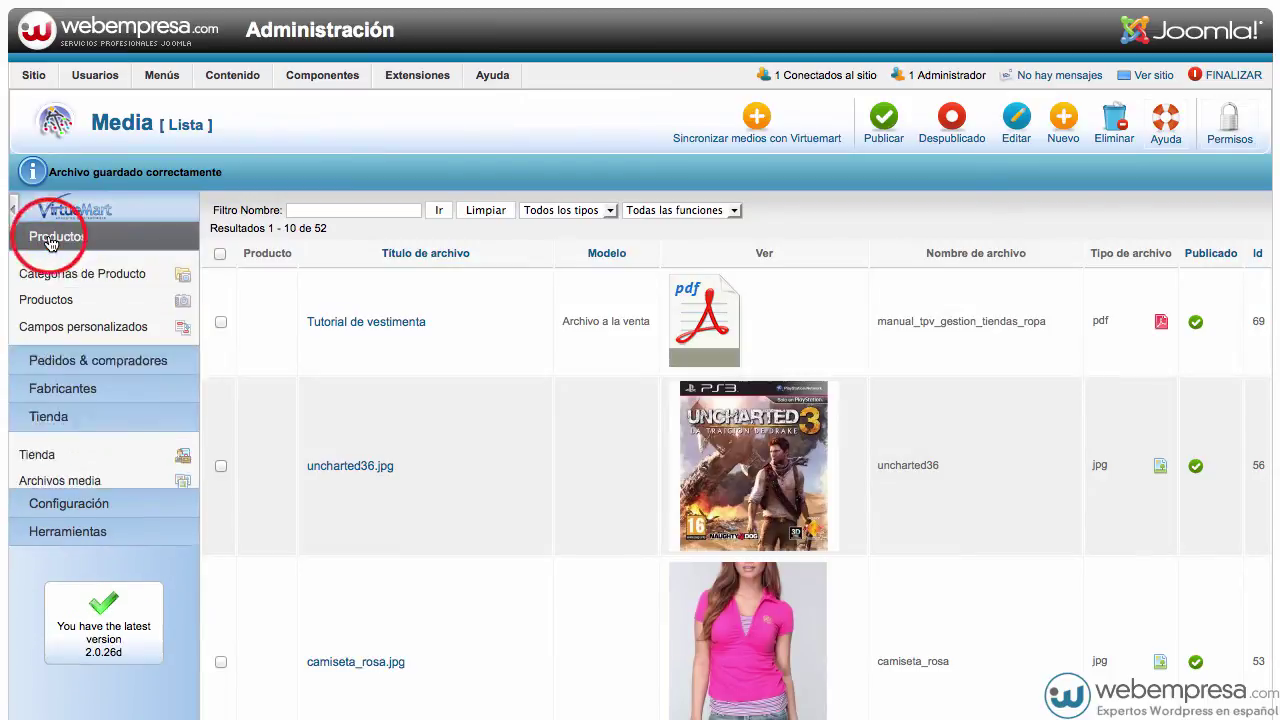
pyautogui.click(48, 300)
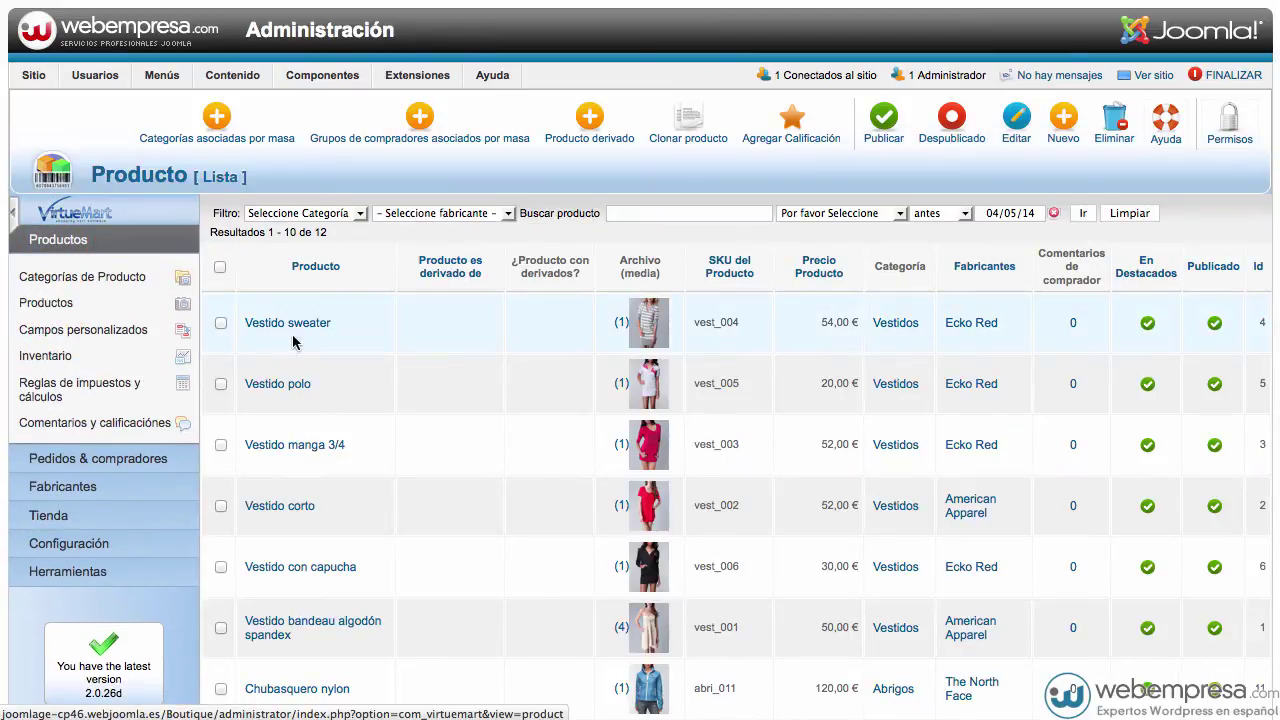
pyautogui.scroll(-5, 394, 366)
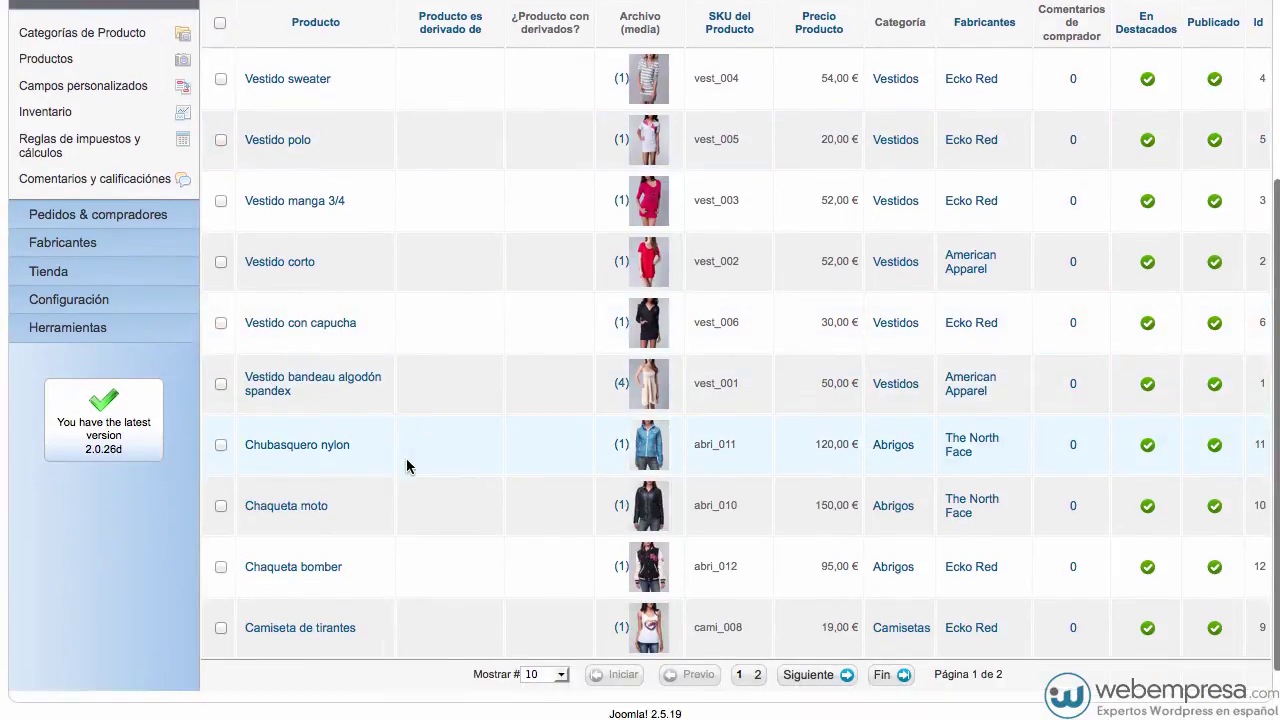
pyautogui.click(256, 566)
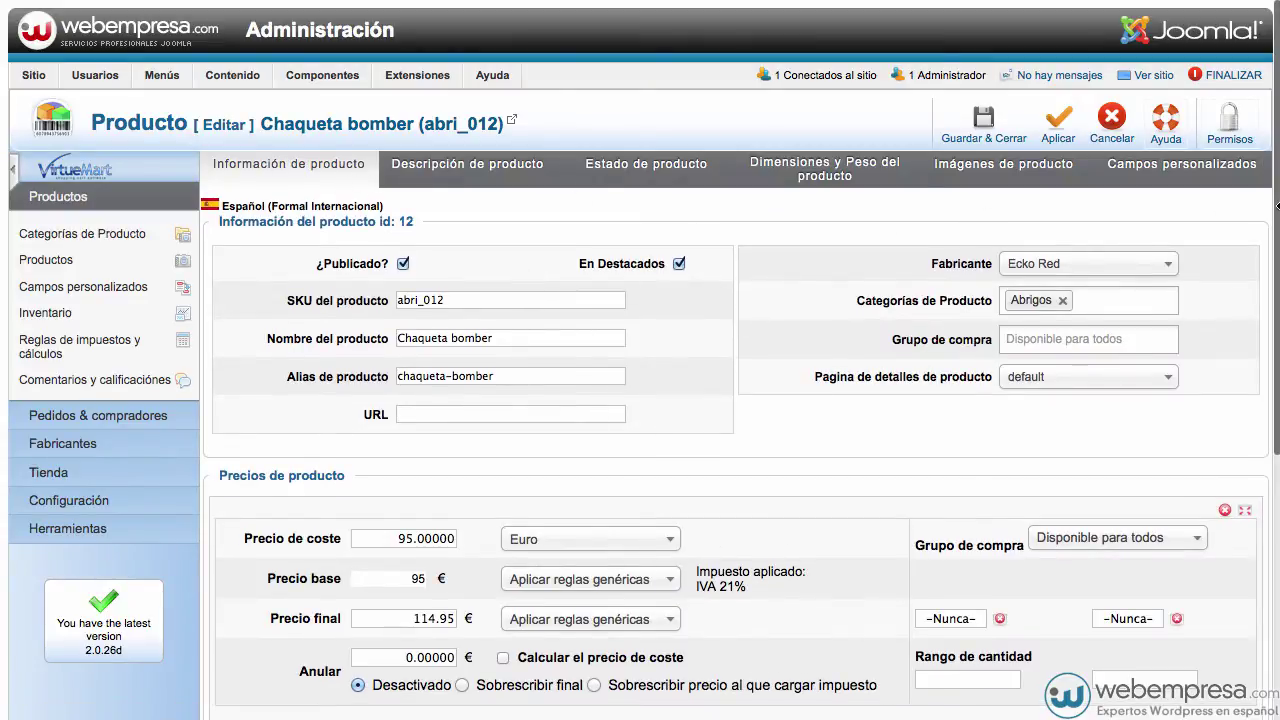
# Step: Add a Descargar producto custom field to the Chaqueta bomber product
pyautogui.click(1129, 170)
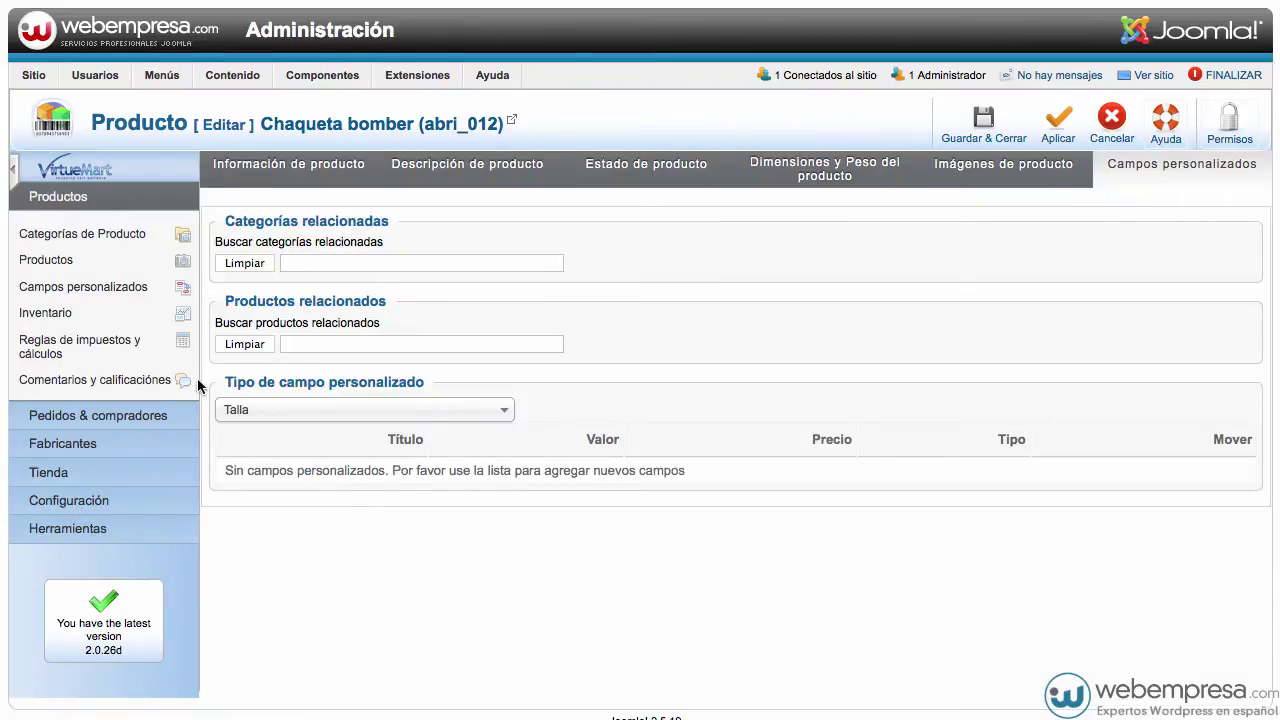
pyautogui.click(288, 410)
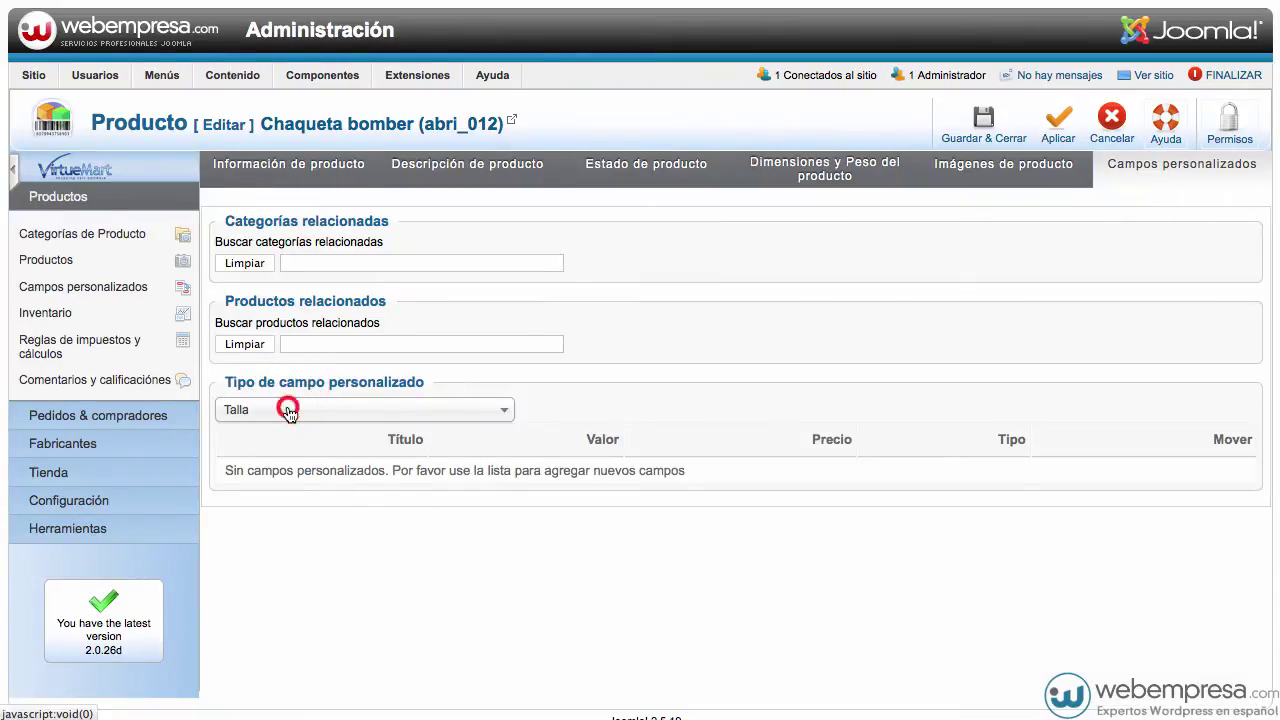
pyautogui.click(285, 489)
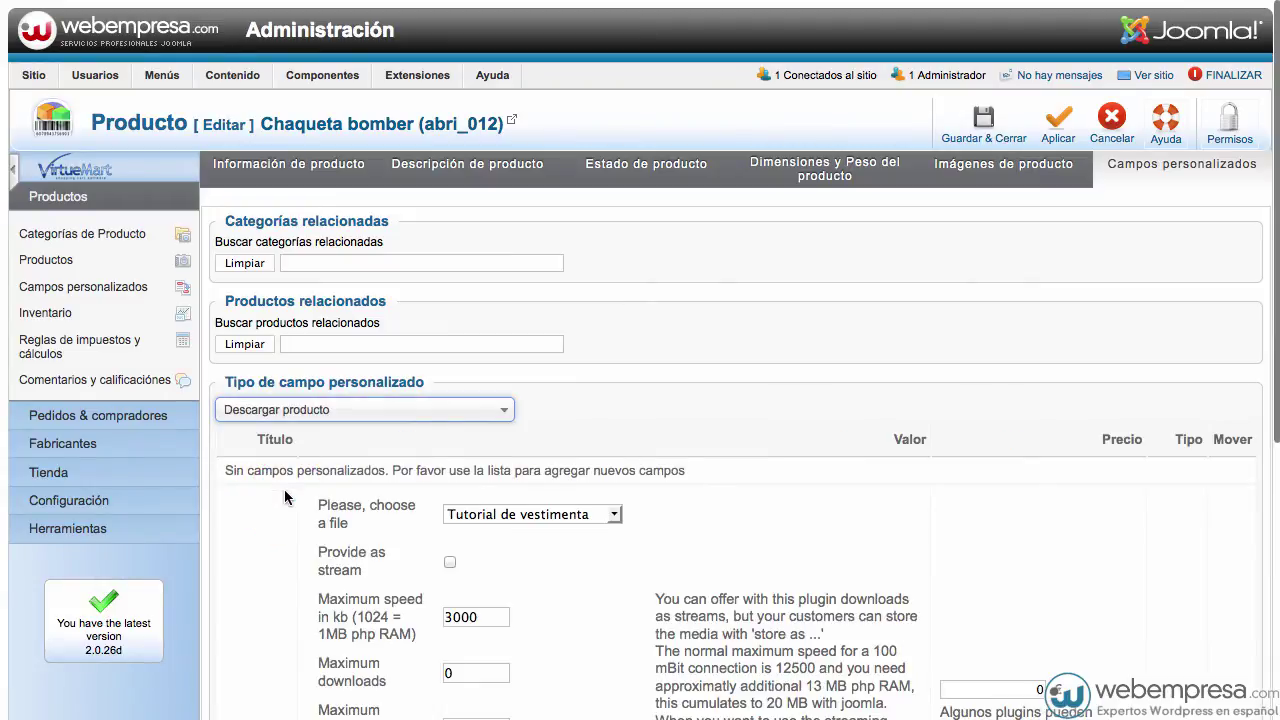
pyautogui.scroll(-5, 794, 519)
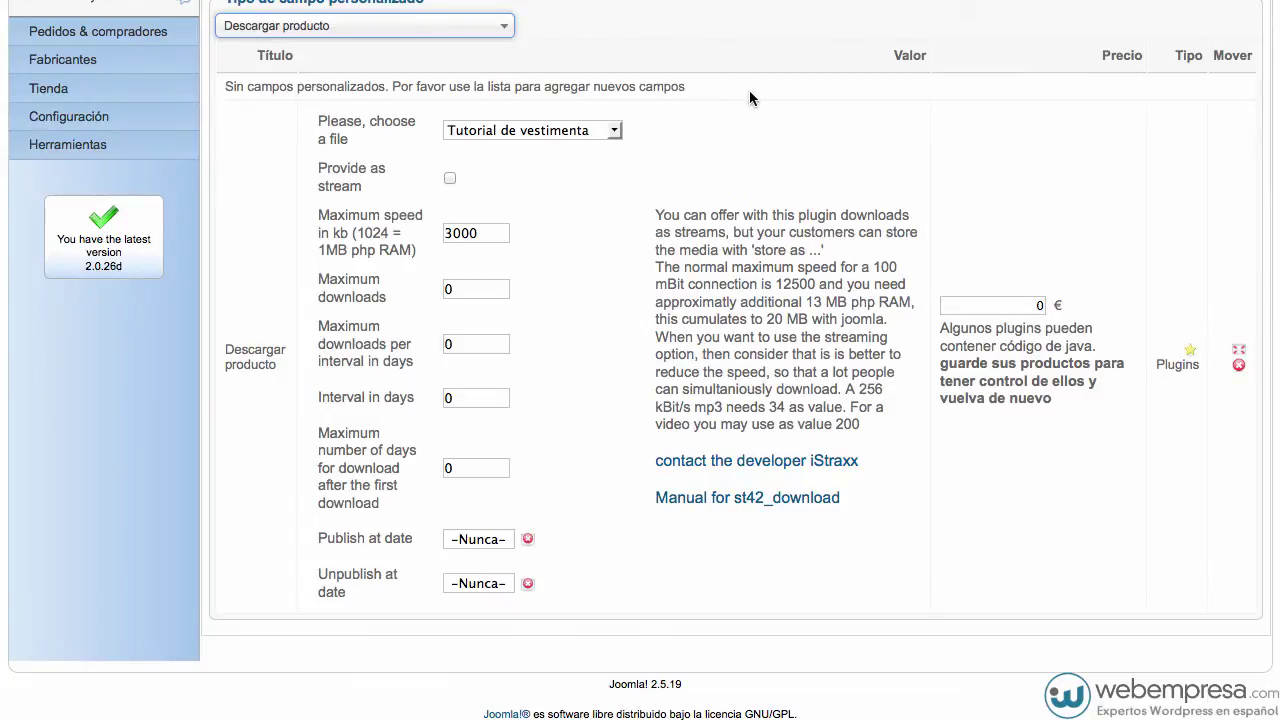
# Step: Check the files offered for the download field and keep Tutorial de vestimenta as the file
pyautogui.click(515, 136)
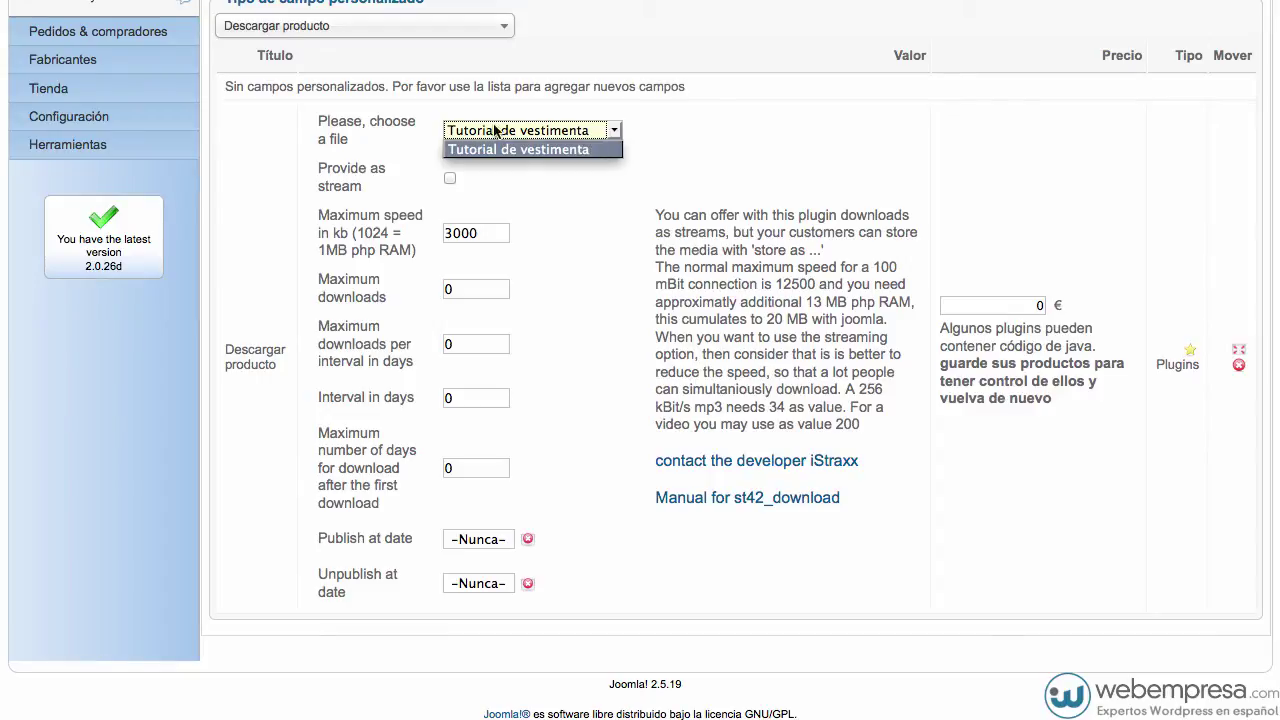
pyautogui.click(653, 207)
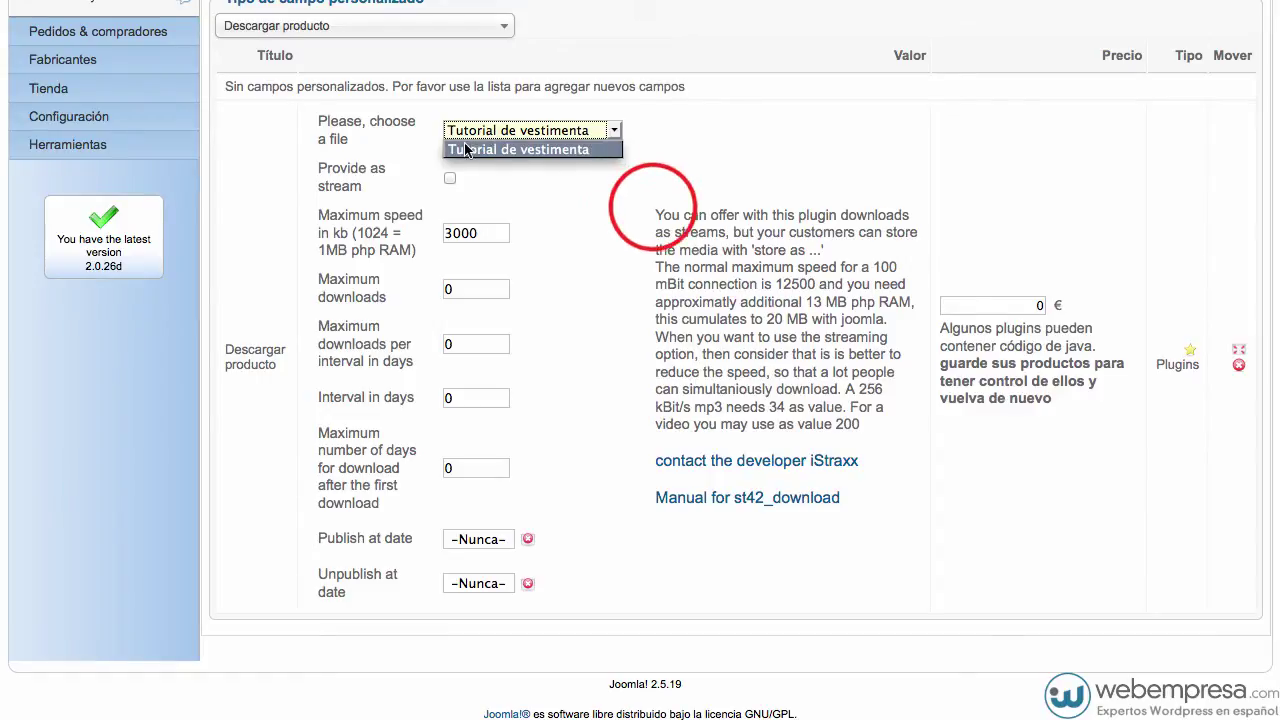
pyautogui.click(493, 131)
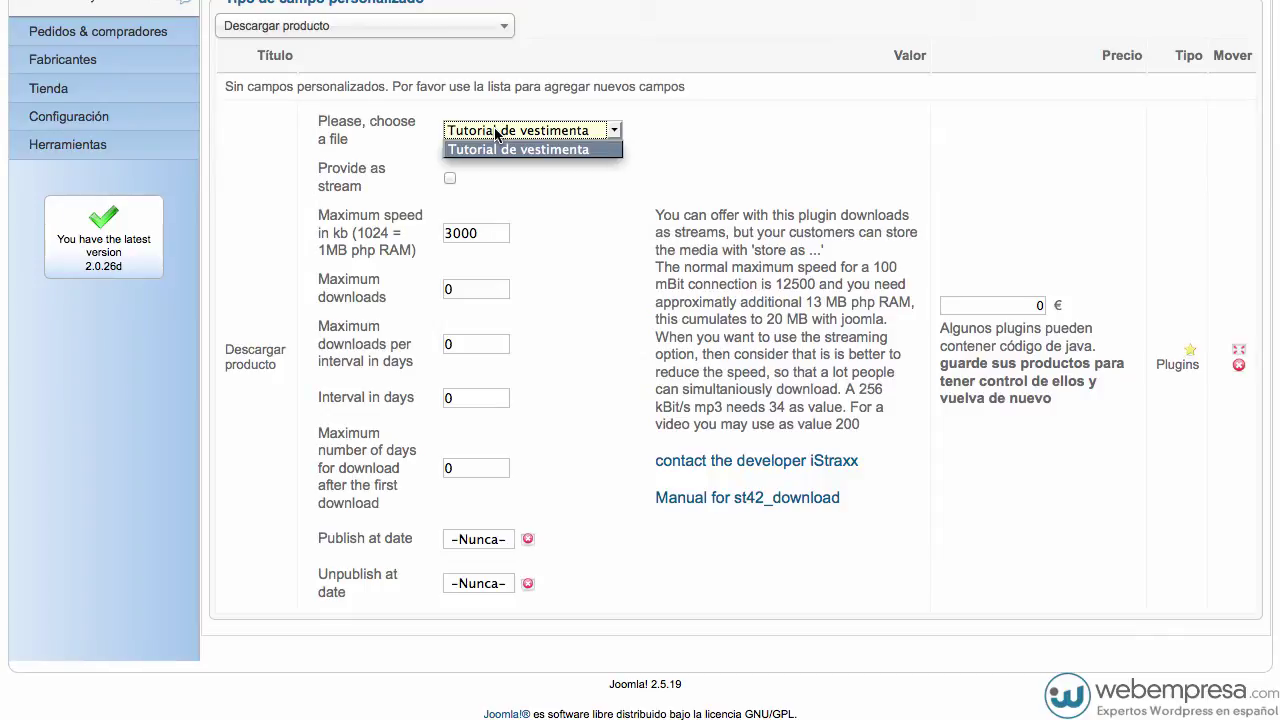
pyautogui.click(668, 128)
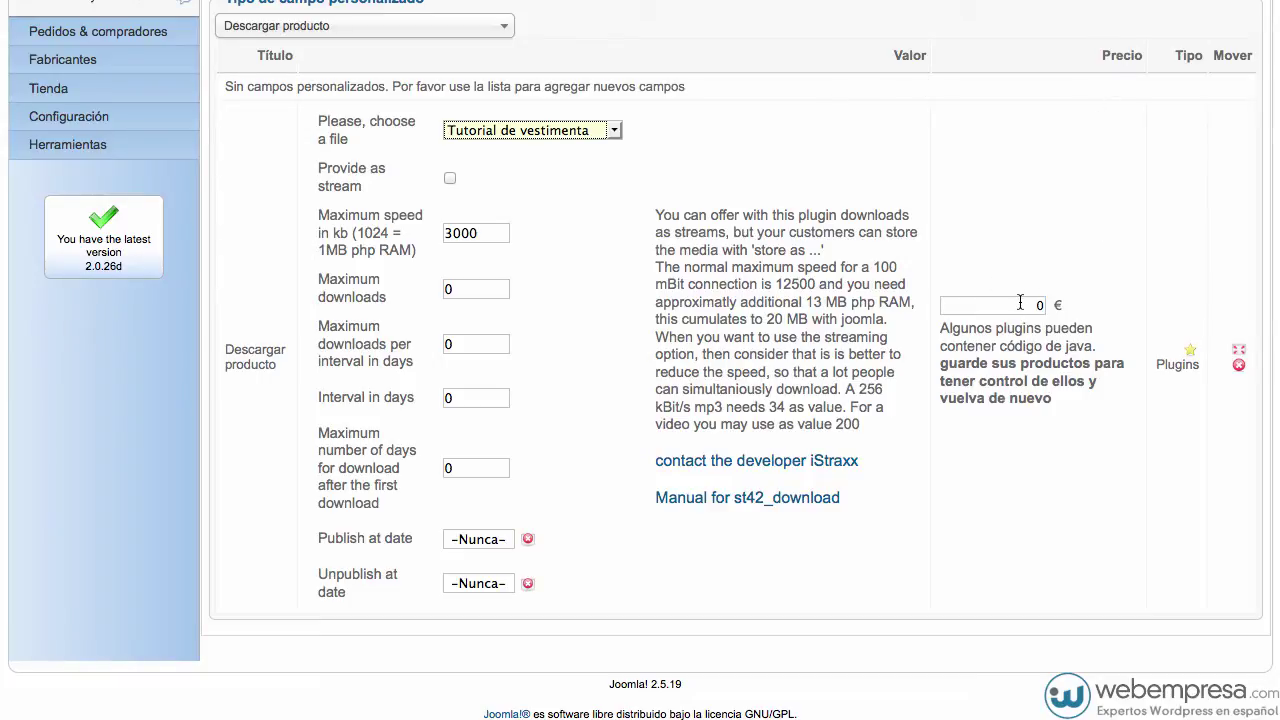
# Step: Review the product's general information and custom fields, and apply the changes to the Chaqueta bomber
pyautogui.scroll(5, 960, 452)
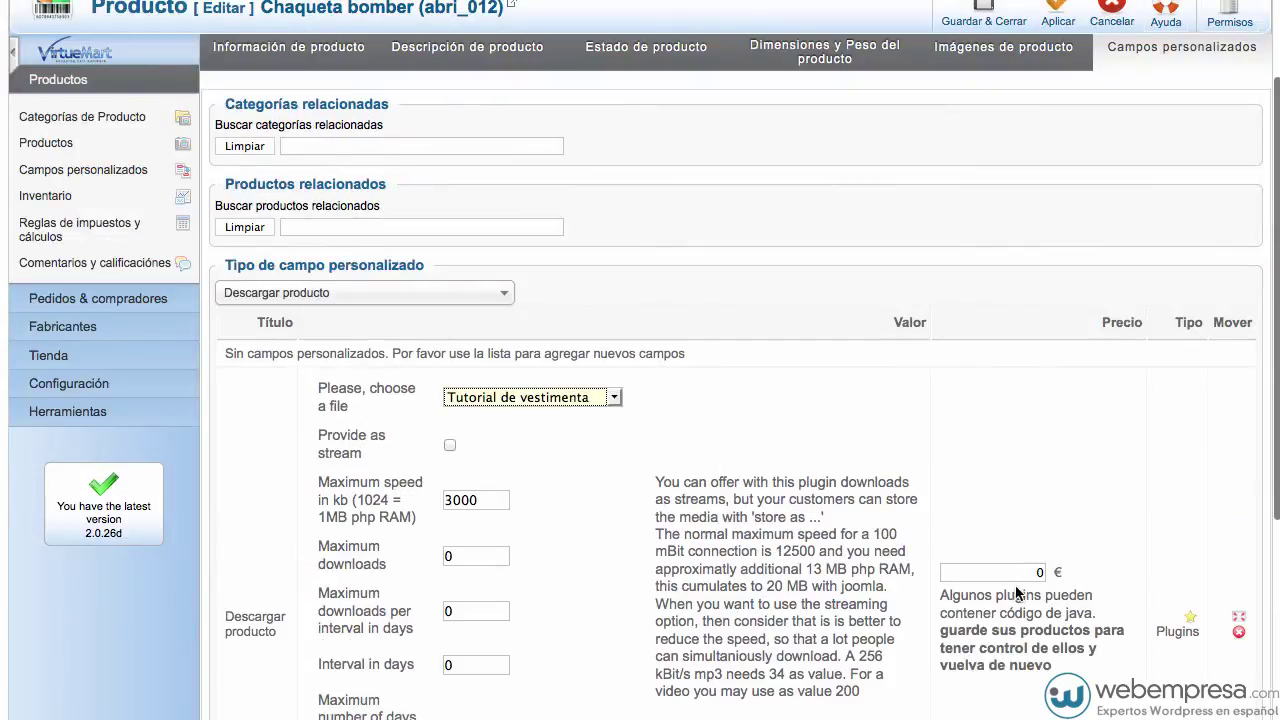
pyautogui.click(253, 46)
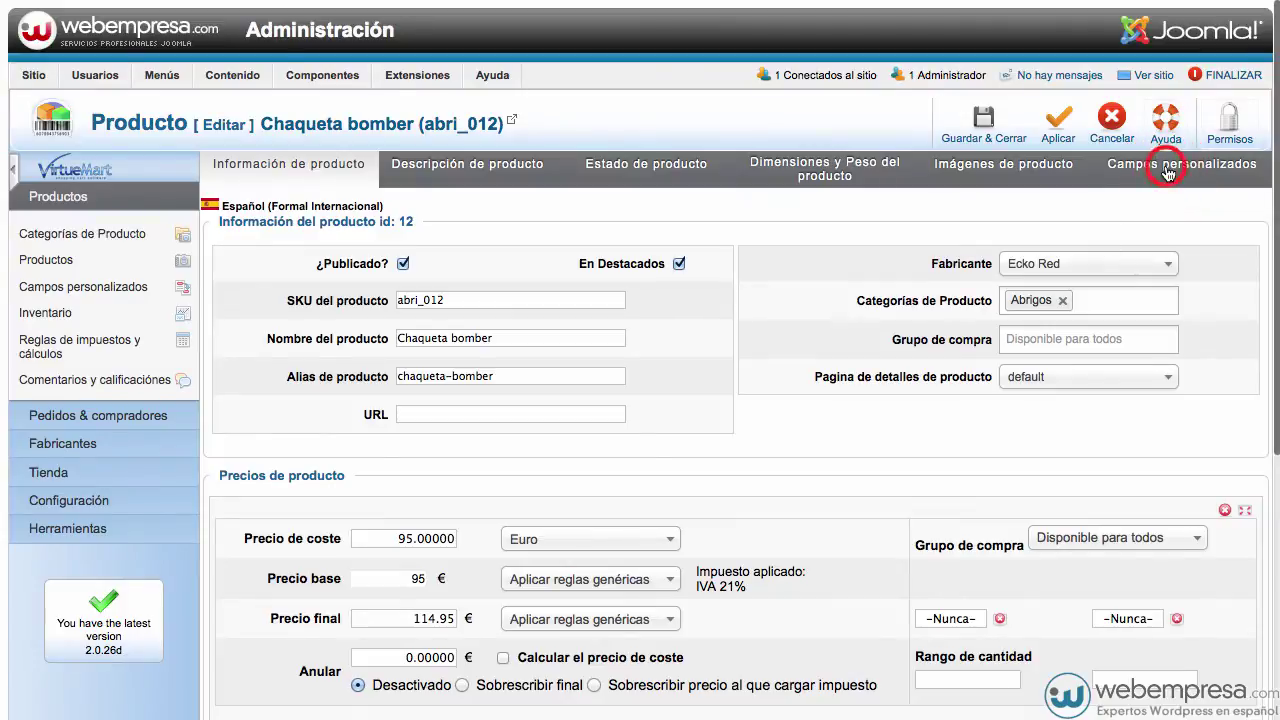
pyautogui.click(1185, 48)
pyautogui.scroll(-2, 937, 436)
pyautogui.scroll(5, 937, 436)
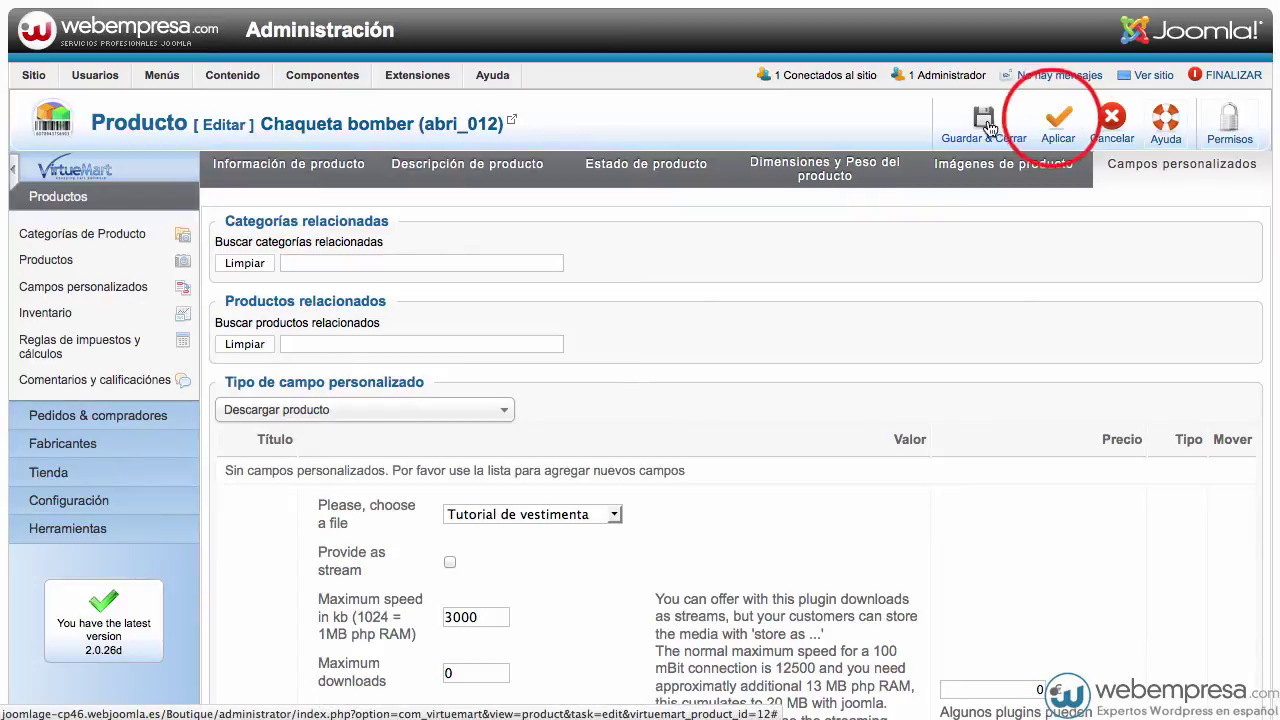
pyautogui.click(1058, 122)
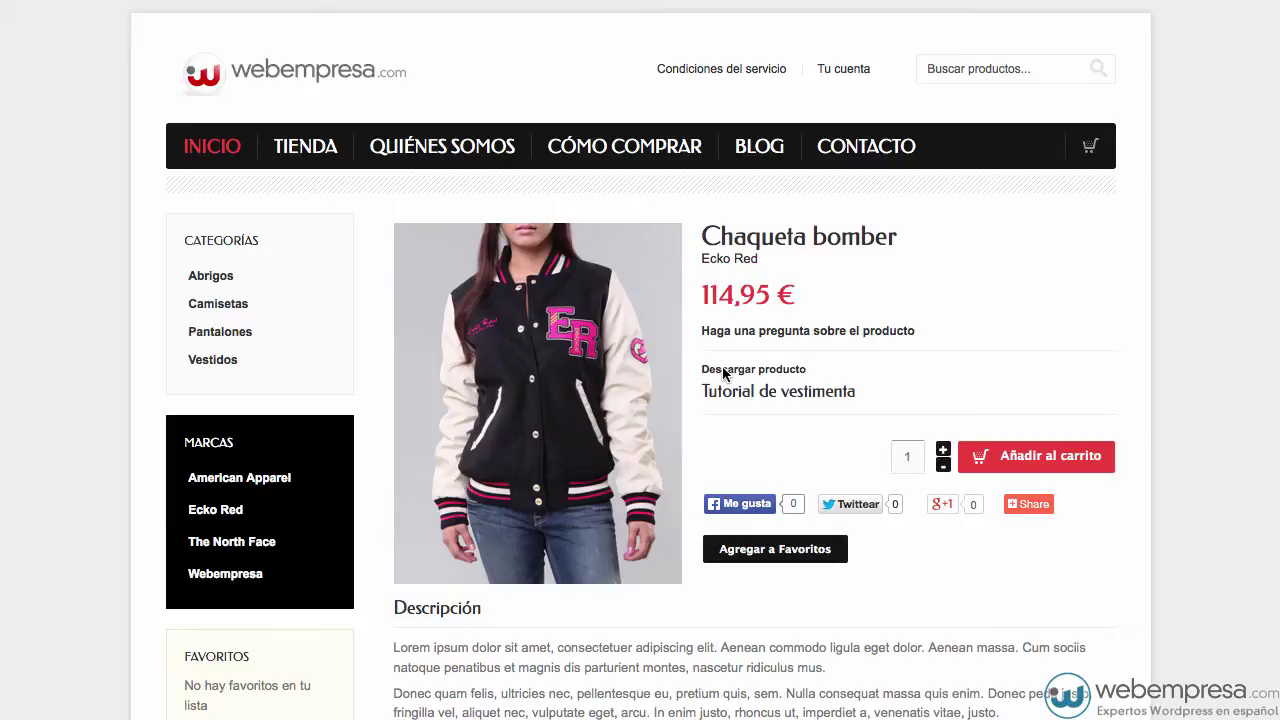
# Step: Add one Chaqueta bomber to the storefront cart, review the cart, and proceed with the purchase
pyautogui.click(995, 470)
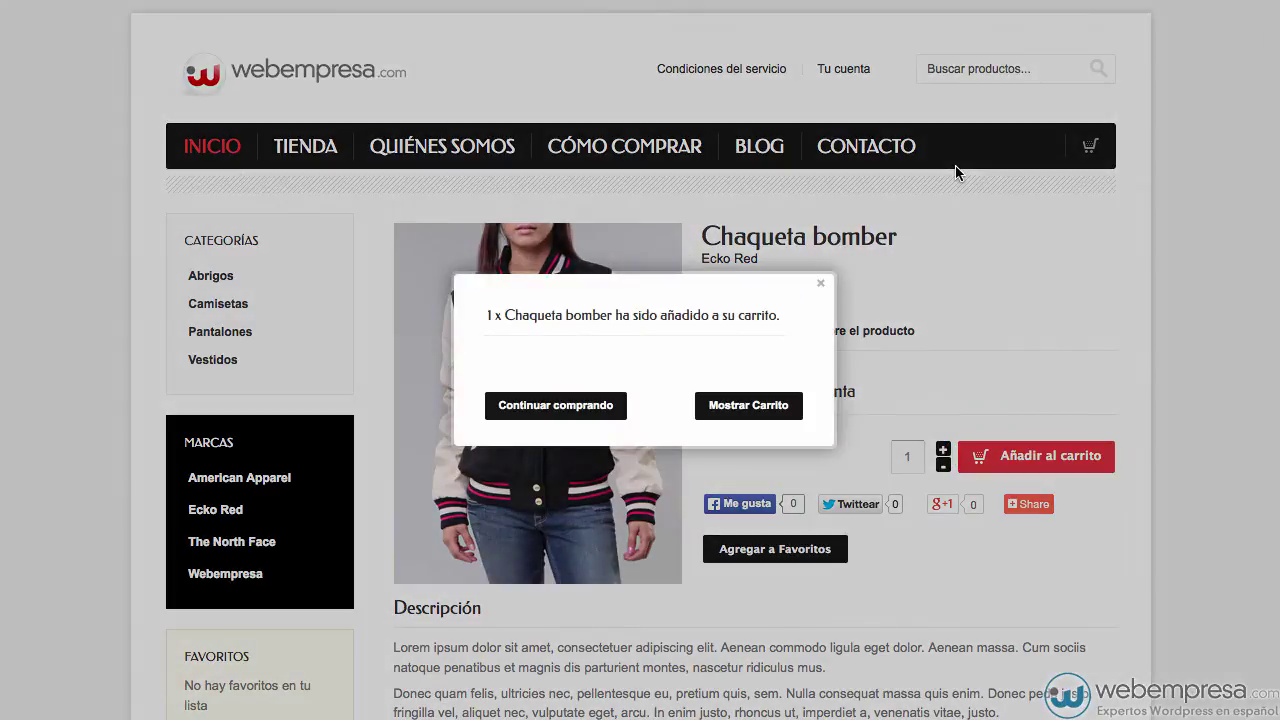
pyautogui.click(750, 405)
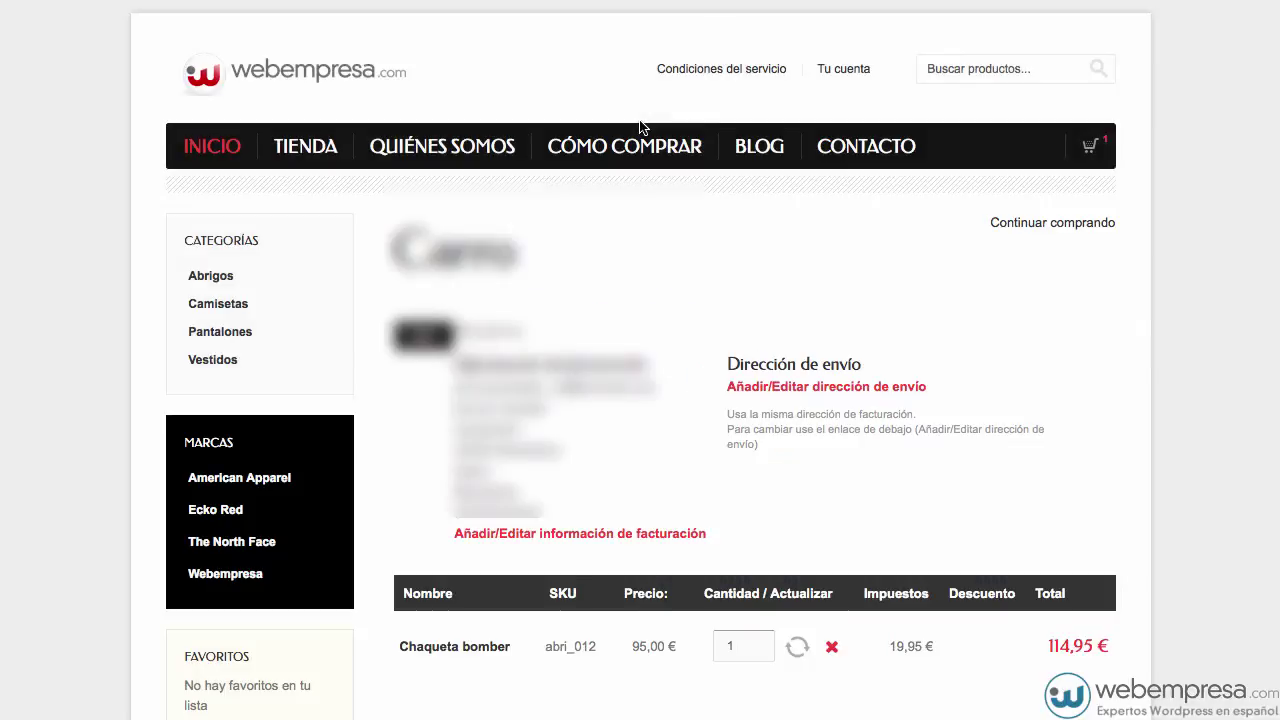
pyautogui.scroll(-10, 561, 280)
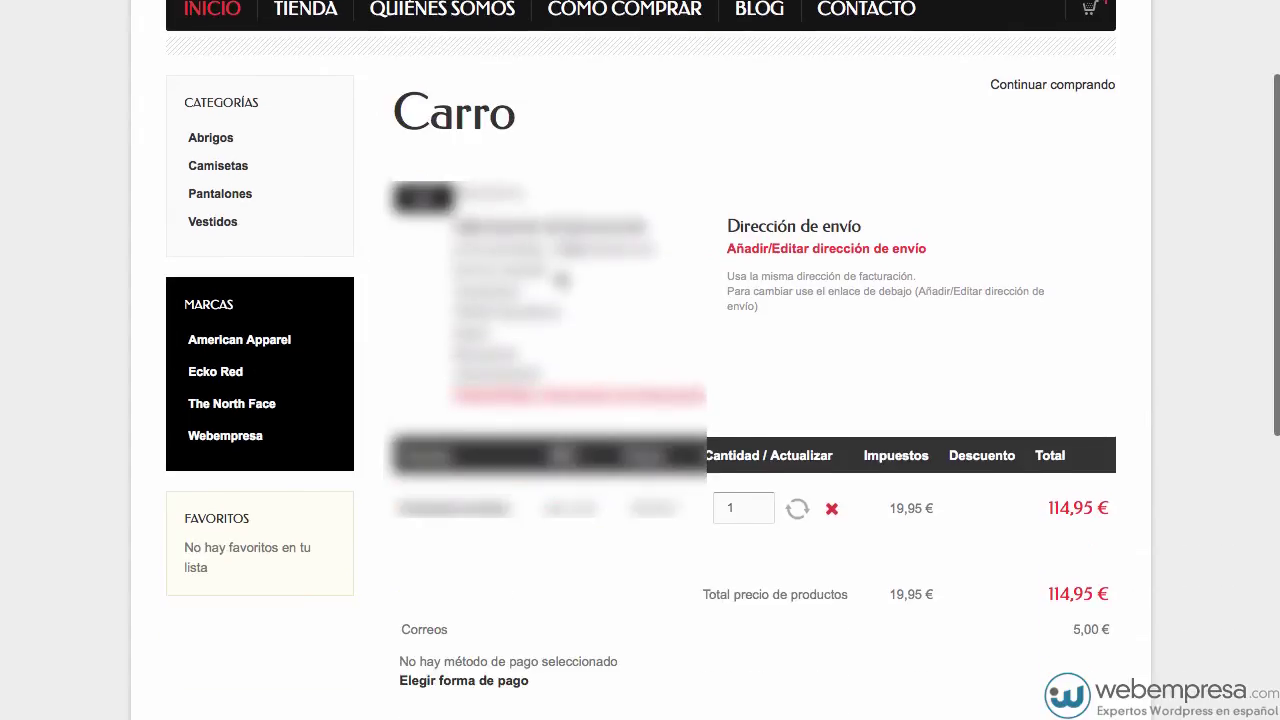
pyautogui.scroll(10, 561, 280)
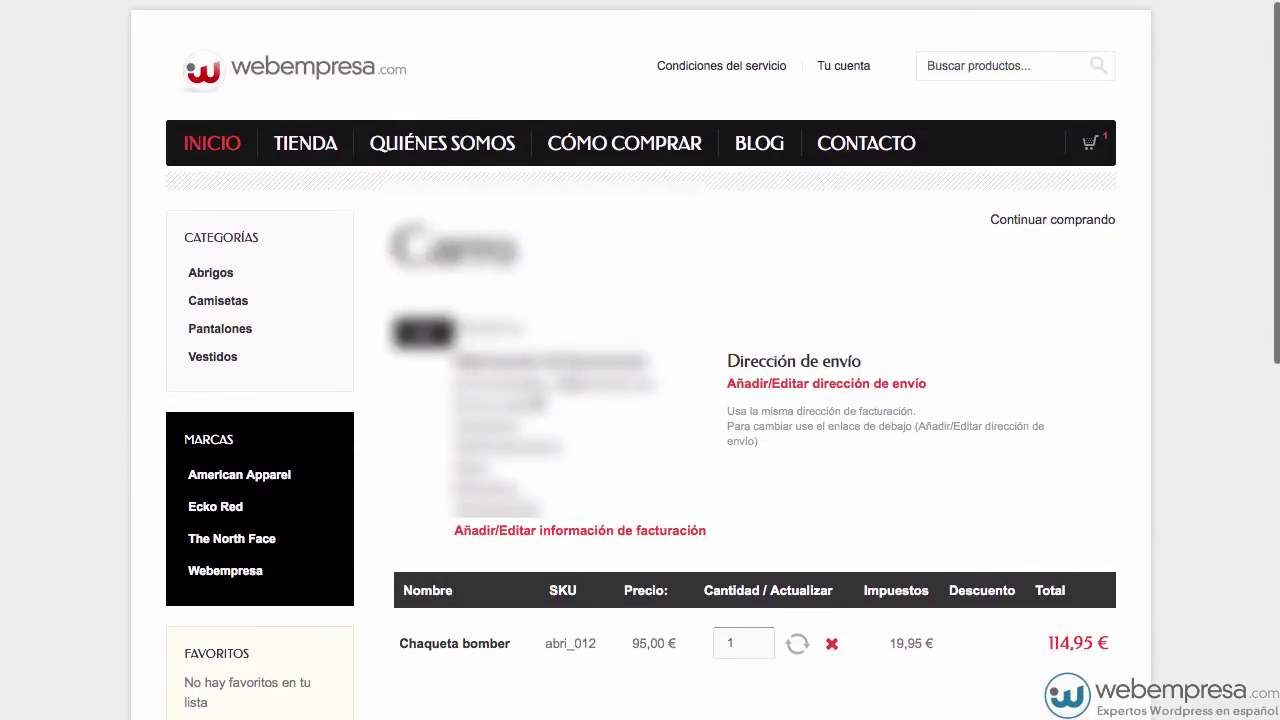
pyautogui.scroll(-10, 588, 472)
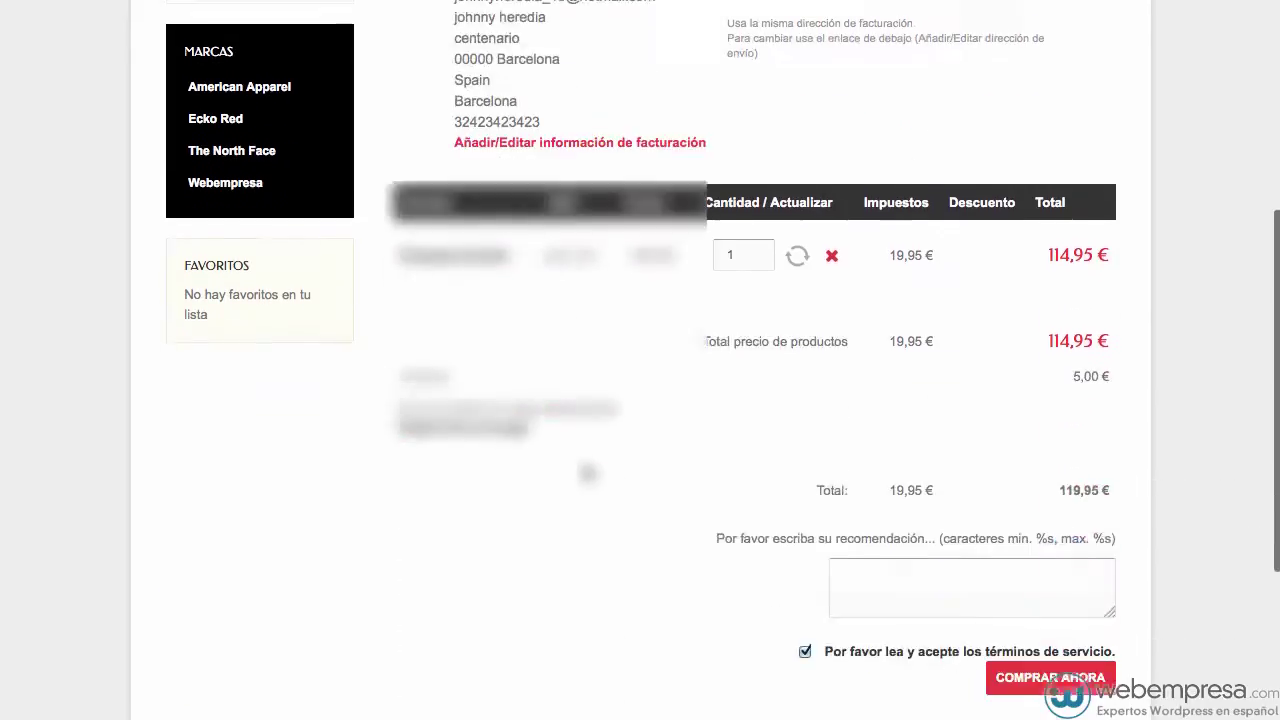
pyautogui.scroll(5, 588, 472)
pyautogui.scroll(-5, 584, 464)
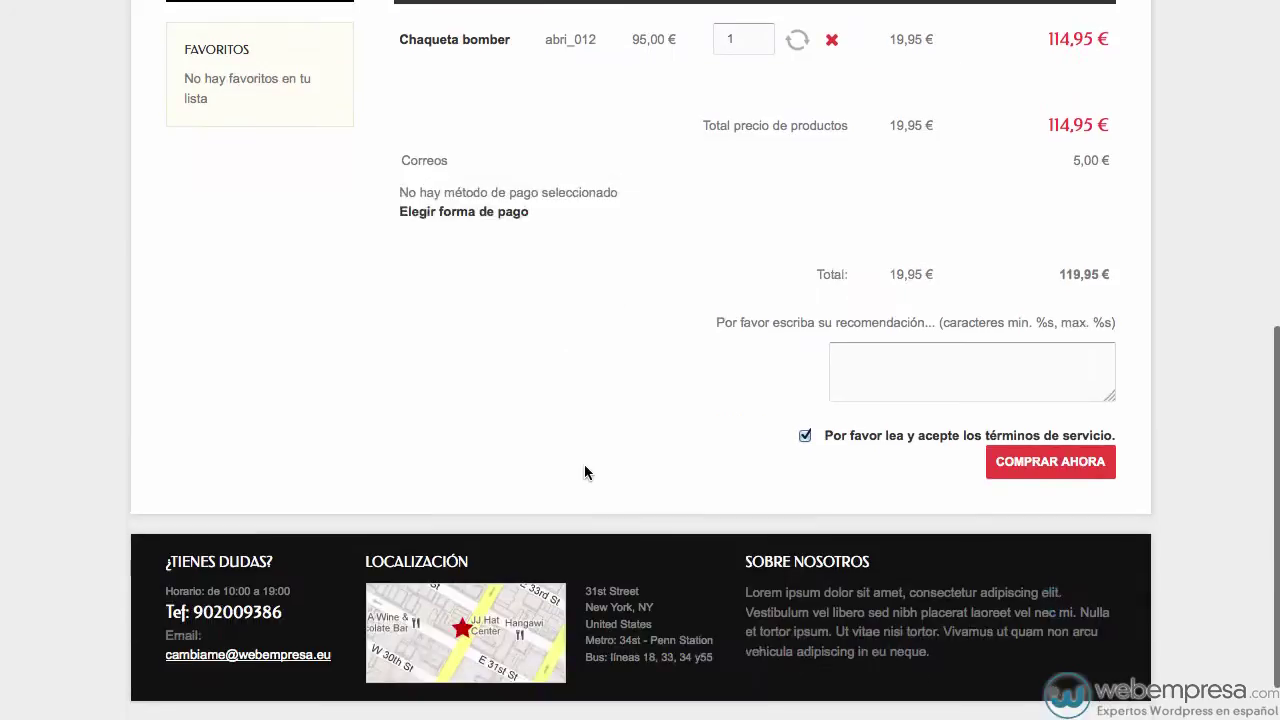
pyautogui.click(1020, 472)
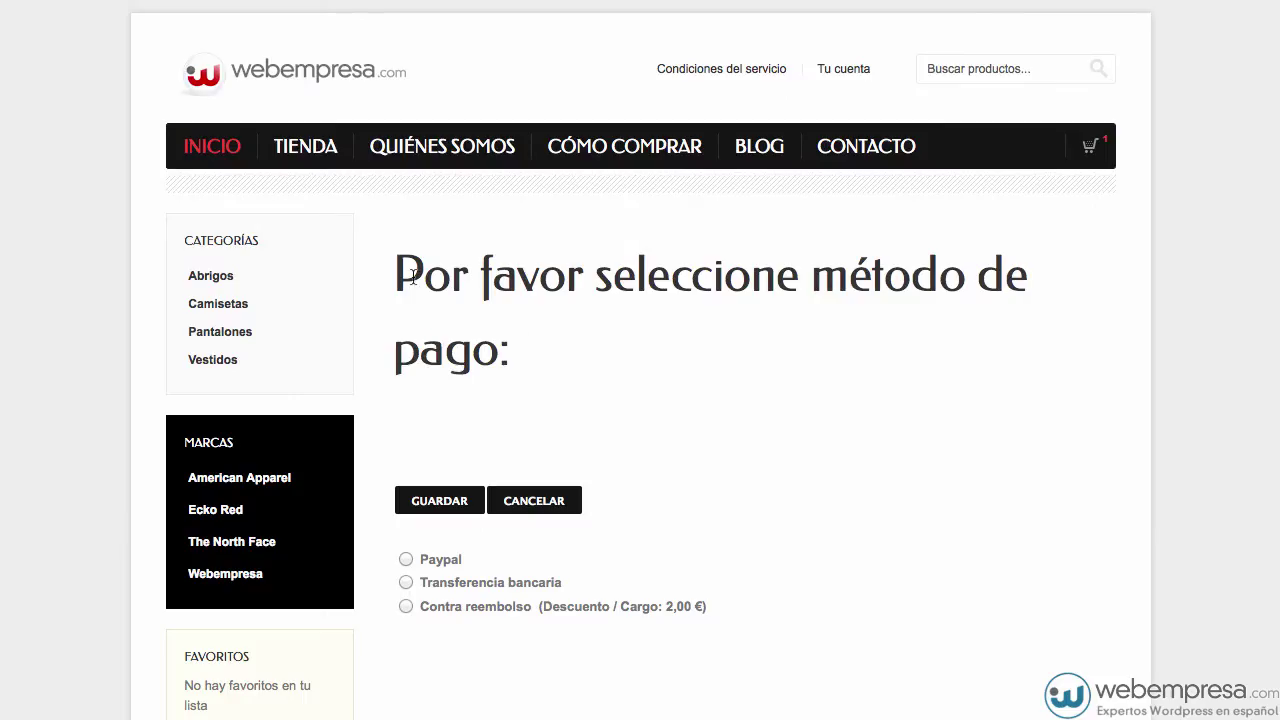
# Step: Save Transferencia bancaria as the payment method, review the cart, and confirm the Chaqueta bomber purchase
pyautogui.scroll(-2, 806, 310)
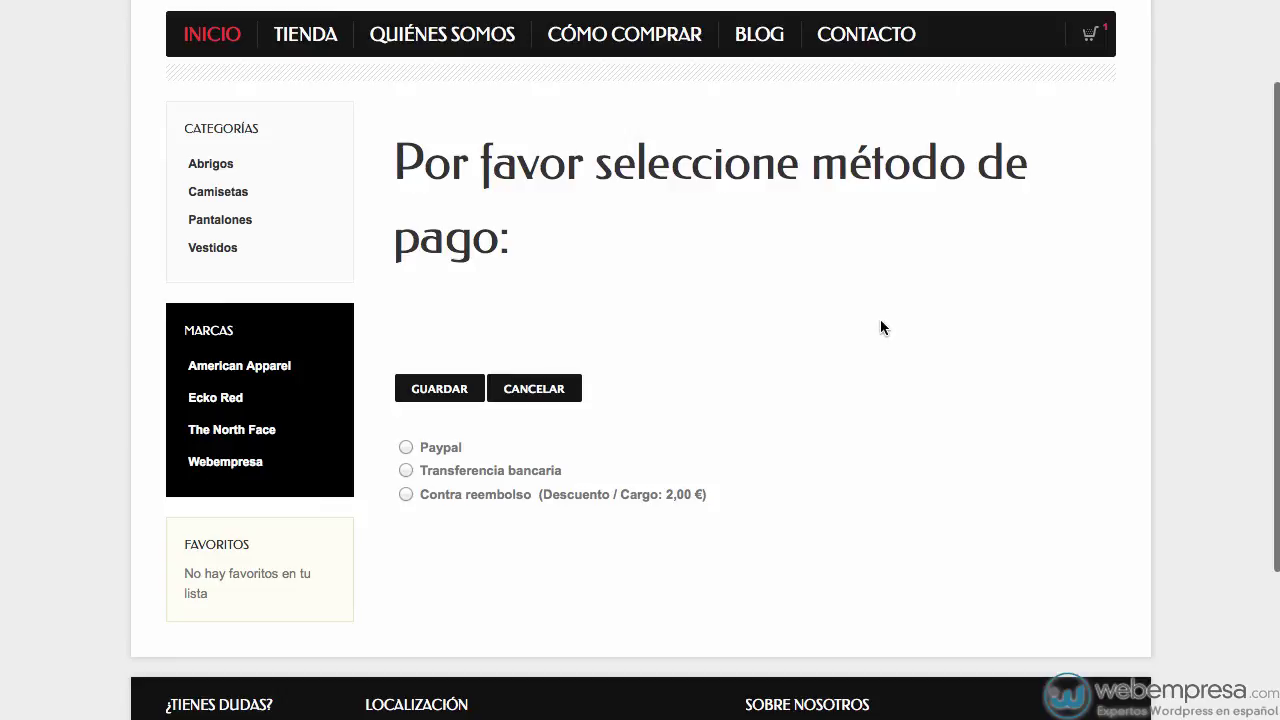
pyautogui.scroll(2, 880, 320)
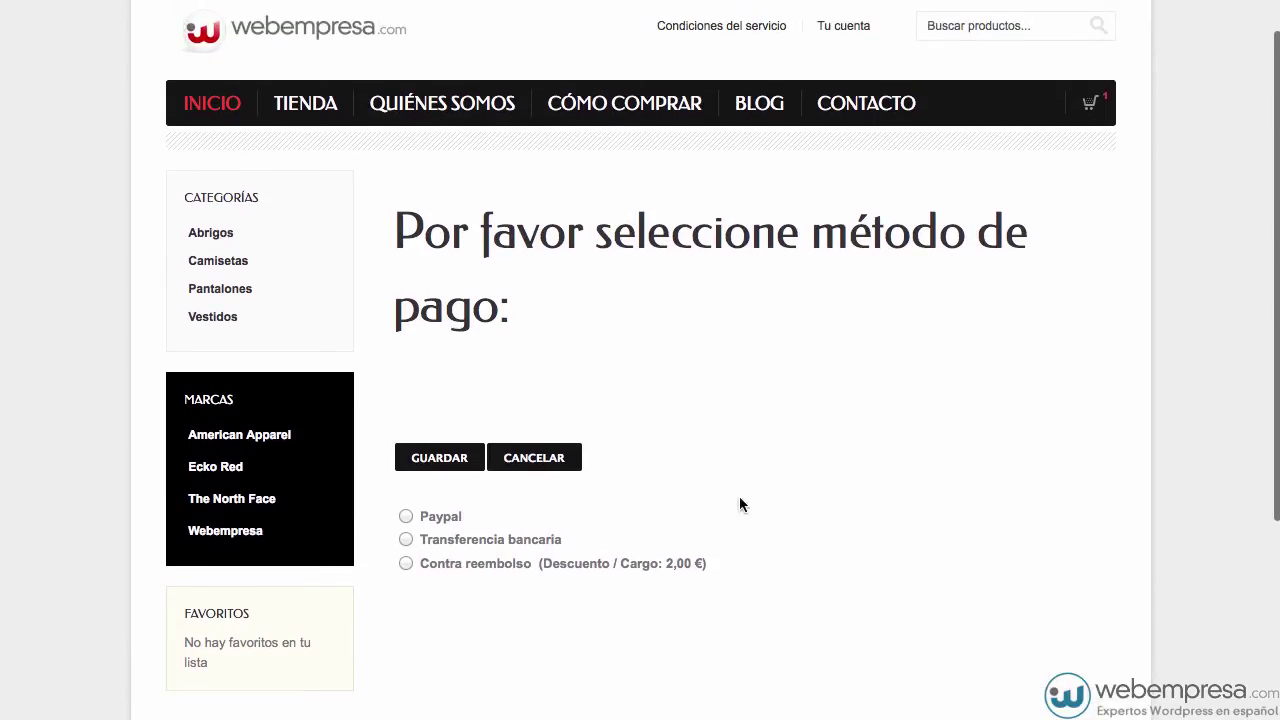
pyautogui.click(405, 539)
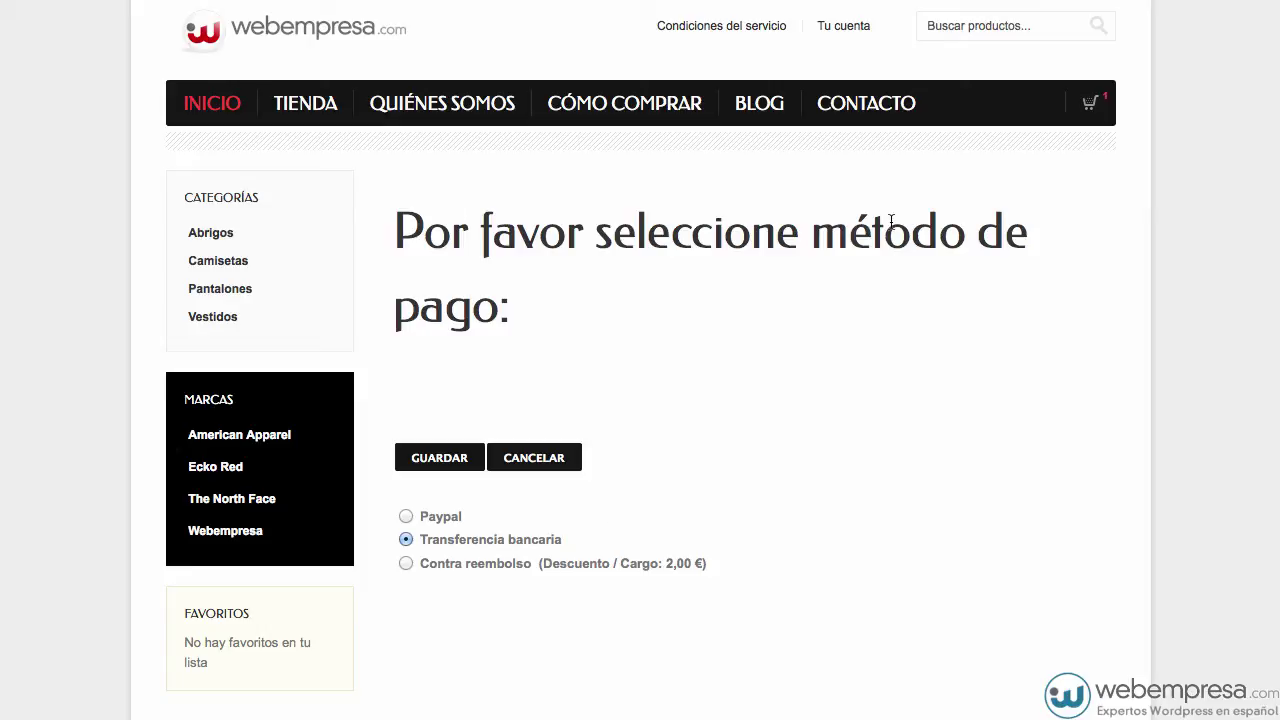
pyautogui.click(438, 458)
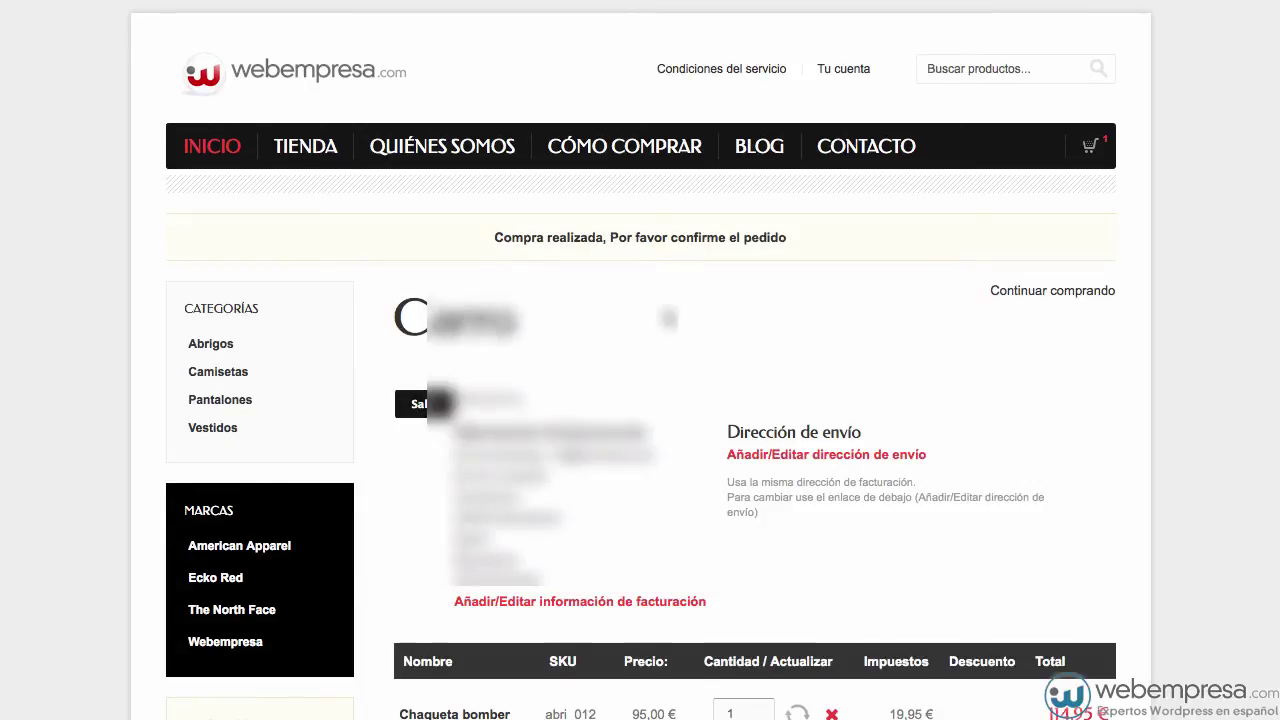
pyautogui.scroll(-5, 660, 322)
pyautogui.scroll(1, 700, 400)
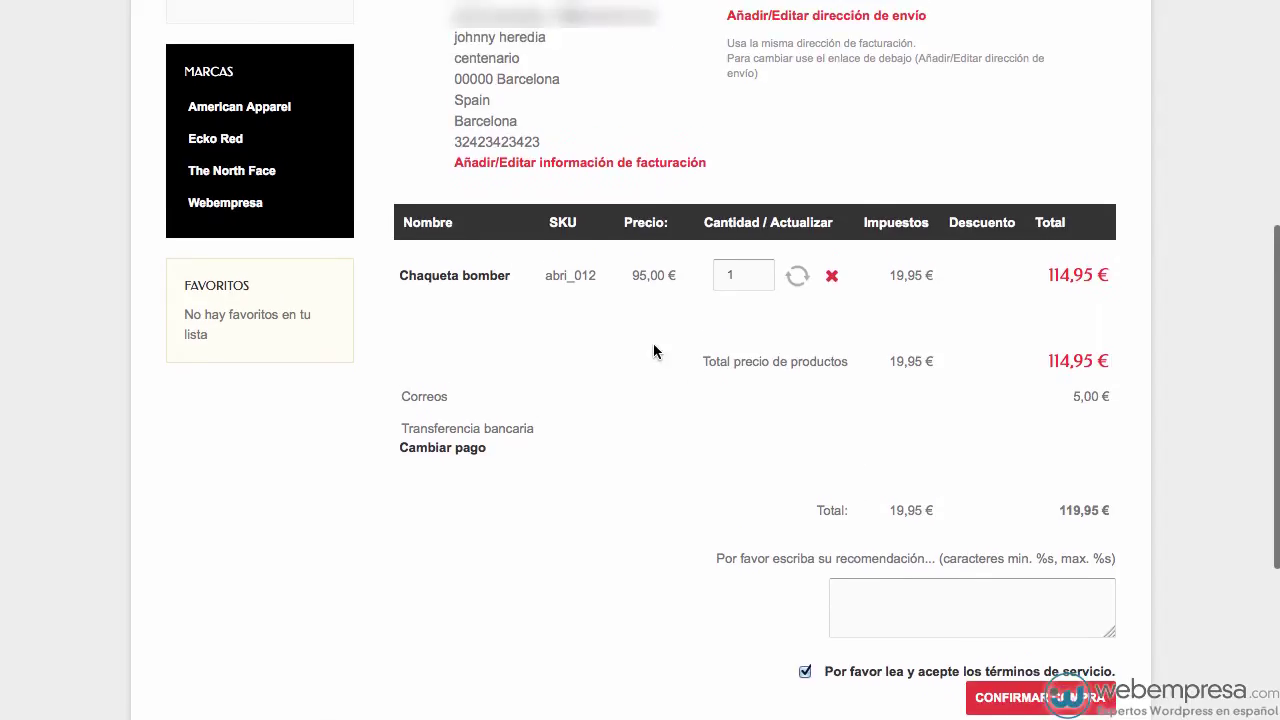
pyautogui.click(1060, 695)
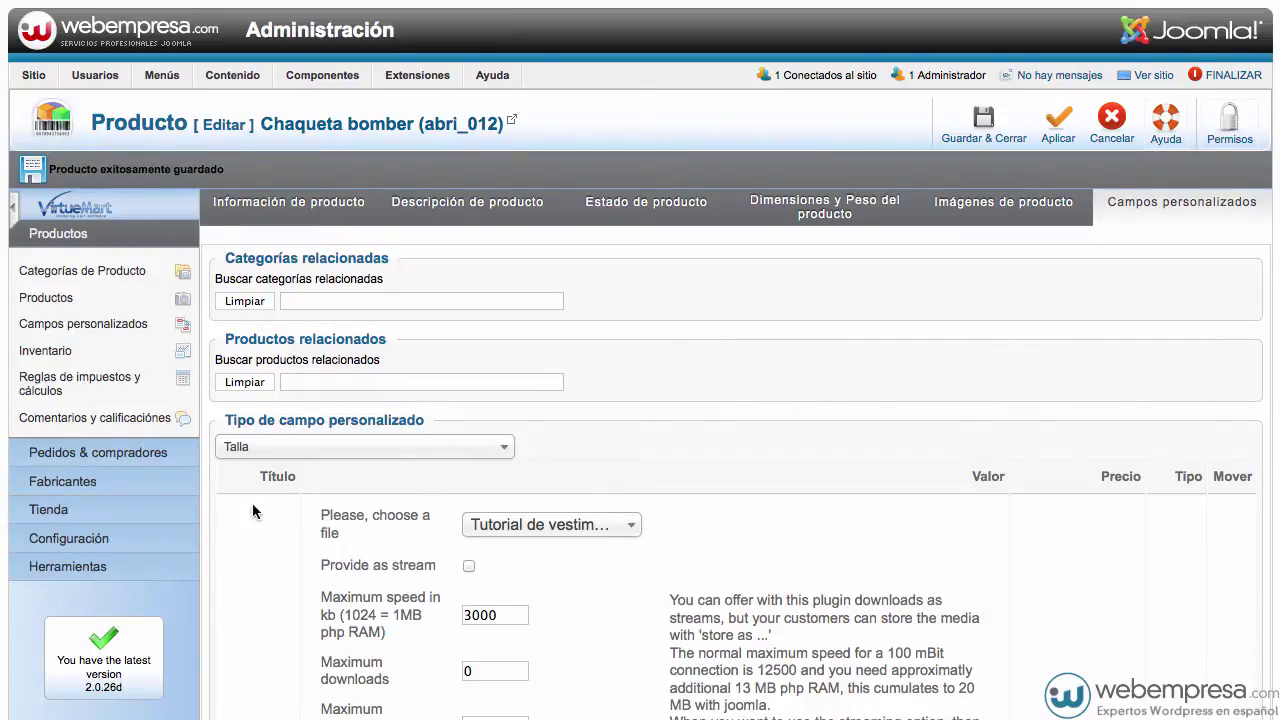
# Step: In the store administration's order list, set the newest order's status to Confirmado and update the order status
pyautogui.click(60, 510)
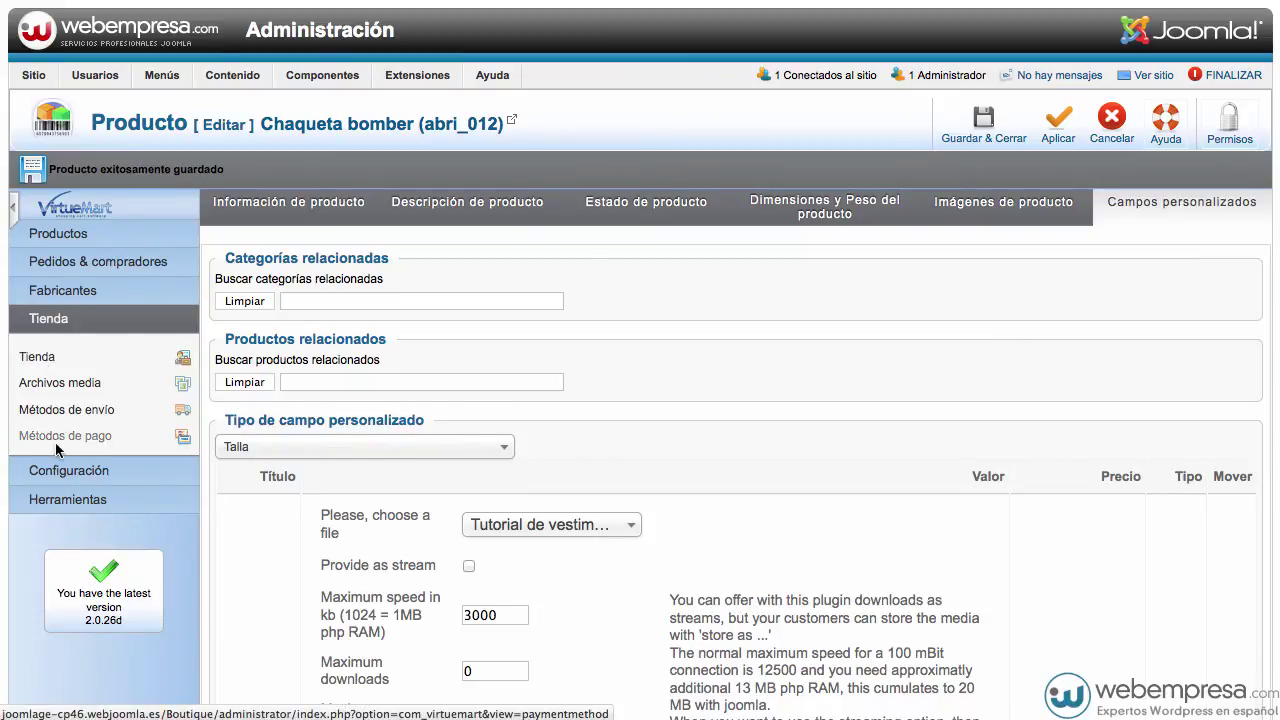
pyautogui.click(58, 233)
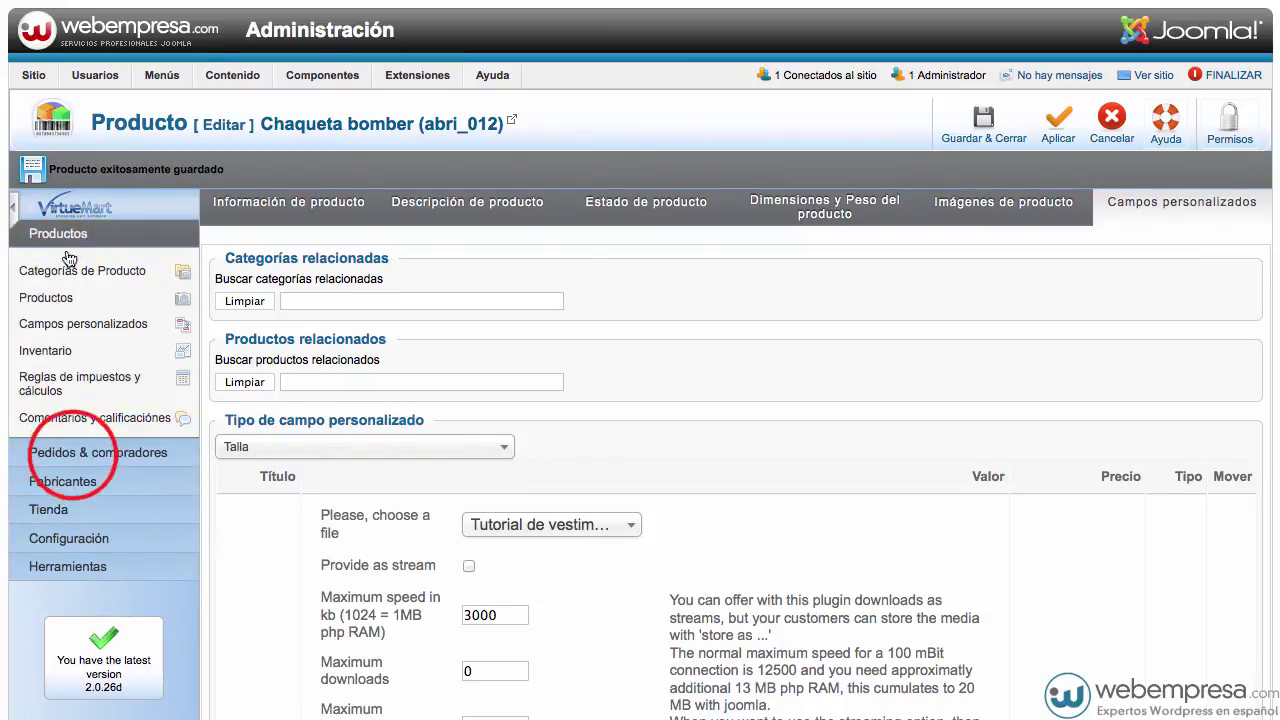
pyautogui.click(73, 456)
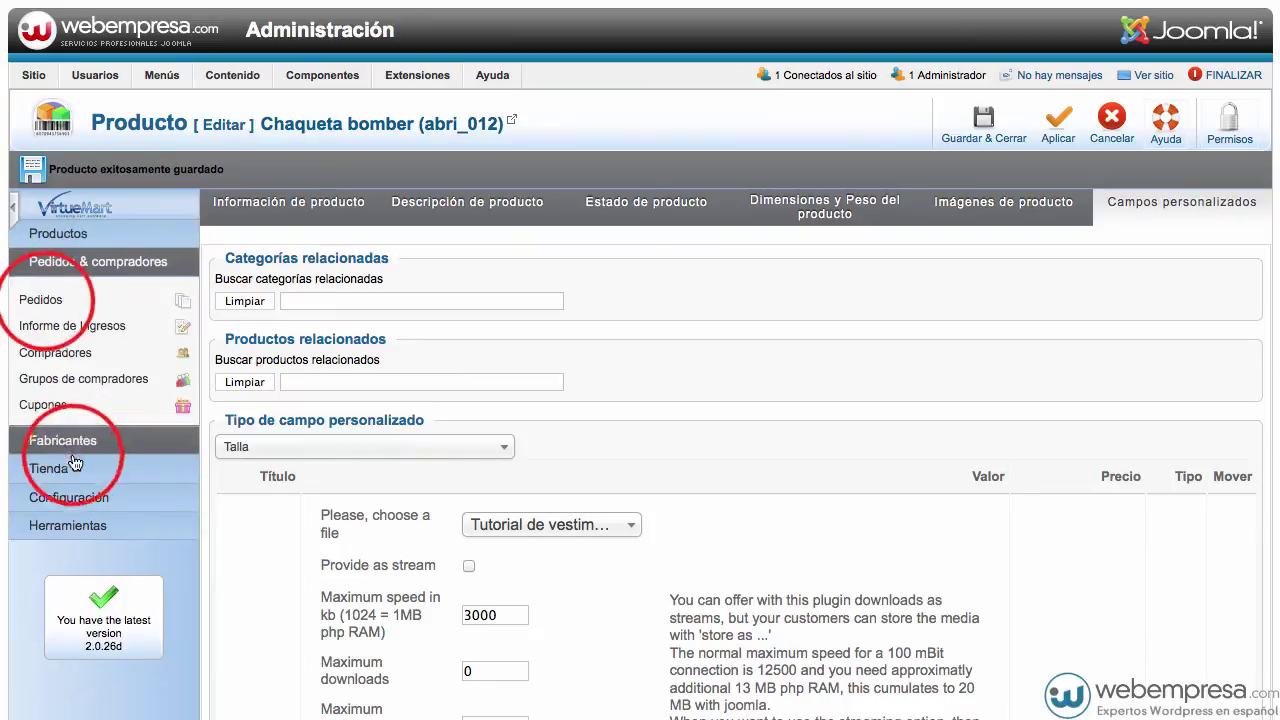
pyautogui.click(42, 303)
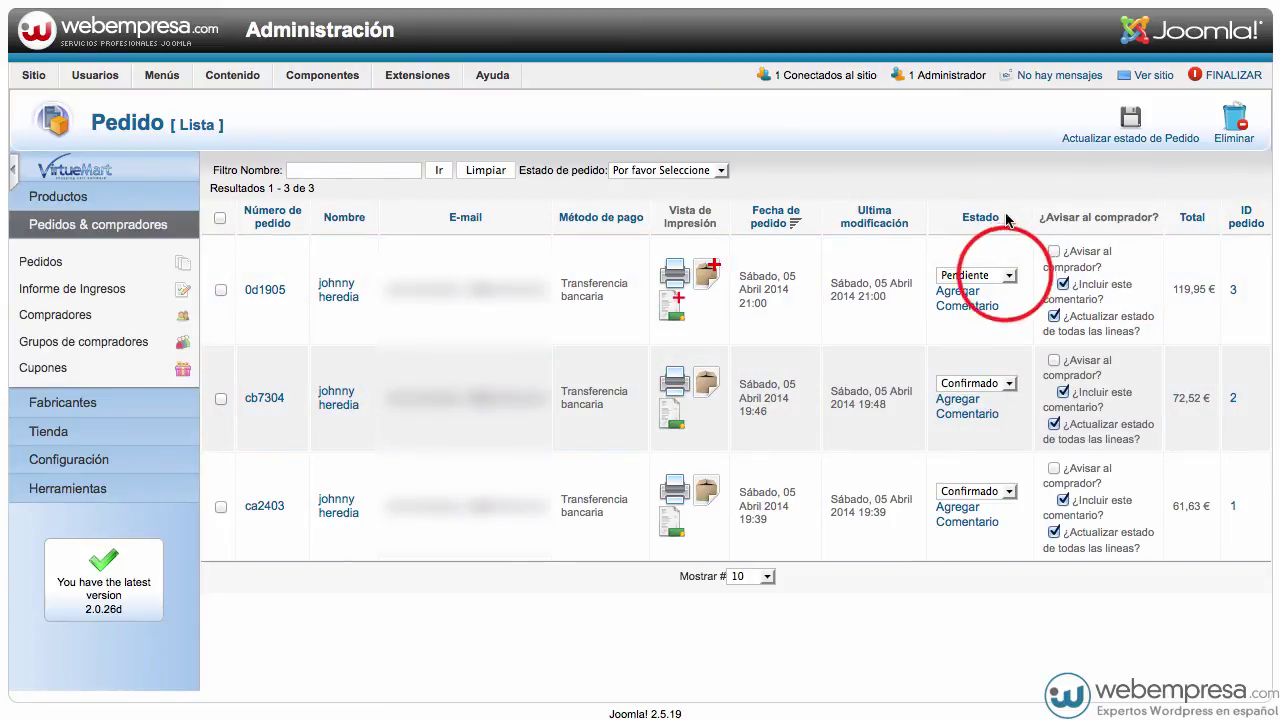
pyautogui.click(1007, 277)
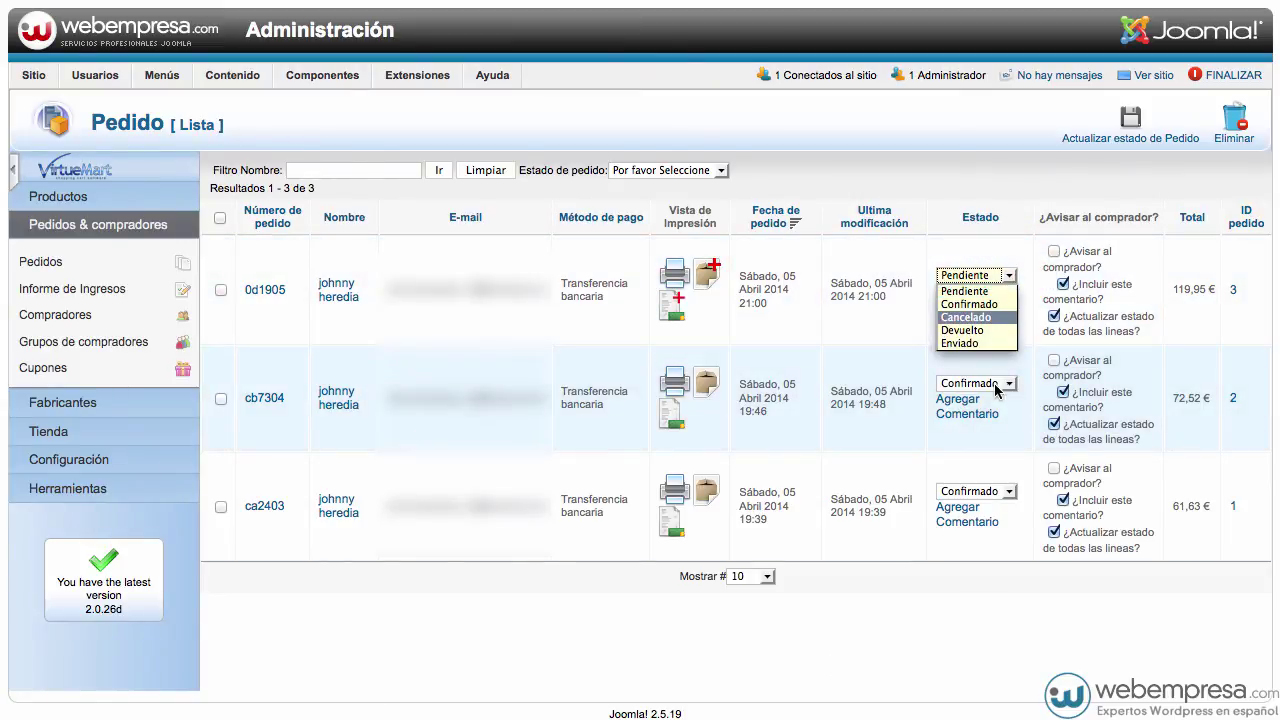
pyautogui.click(975, 303)
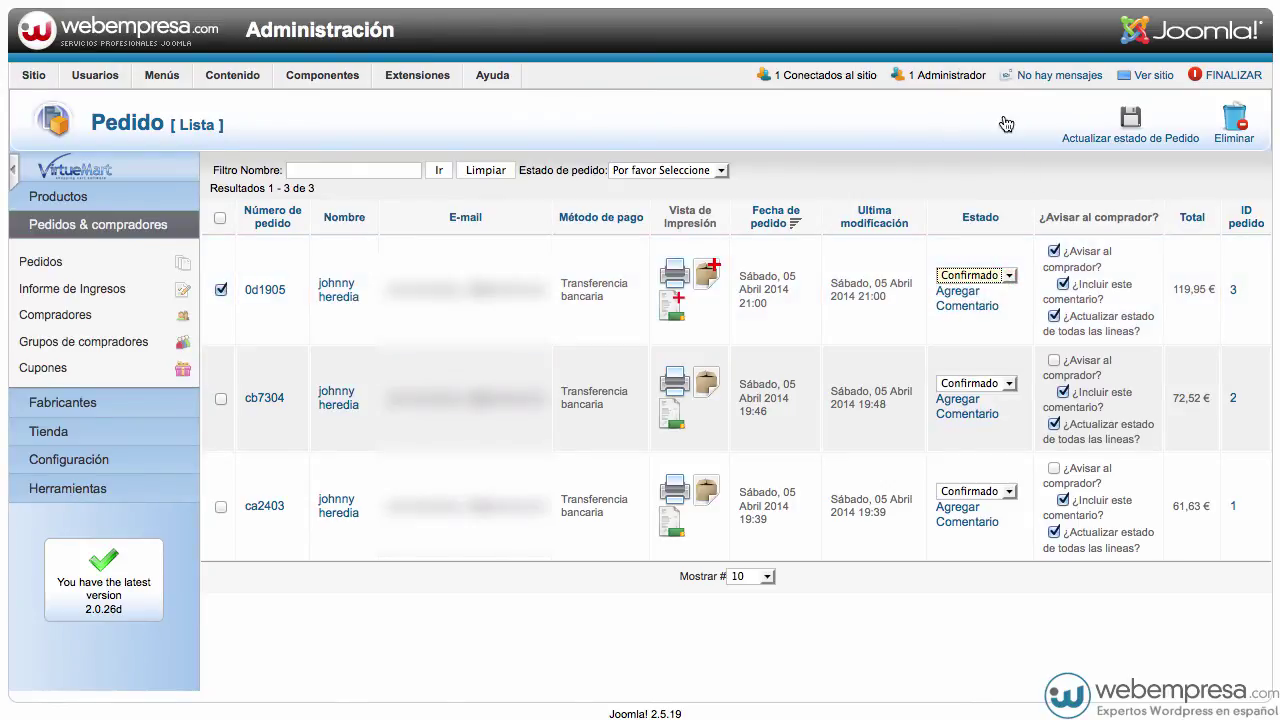
pyautogui.click(1134, 126)
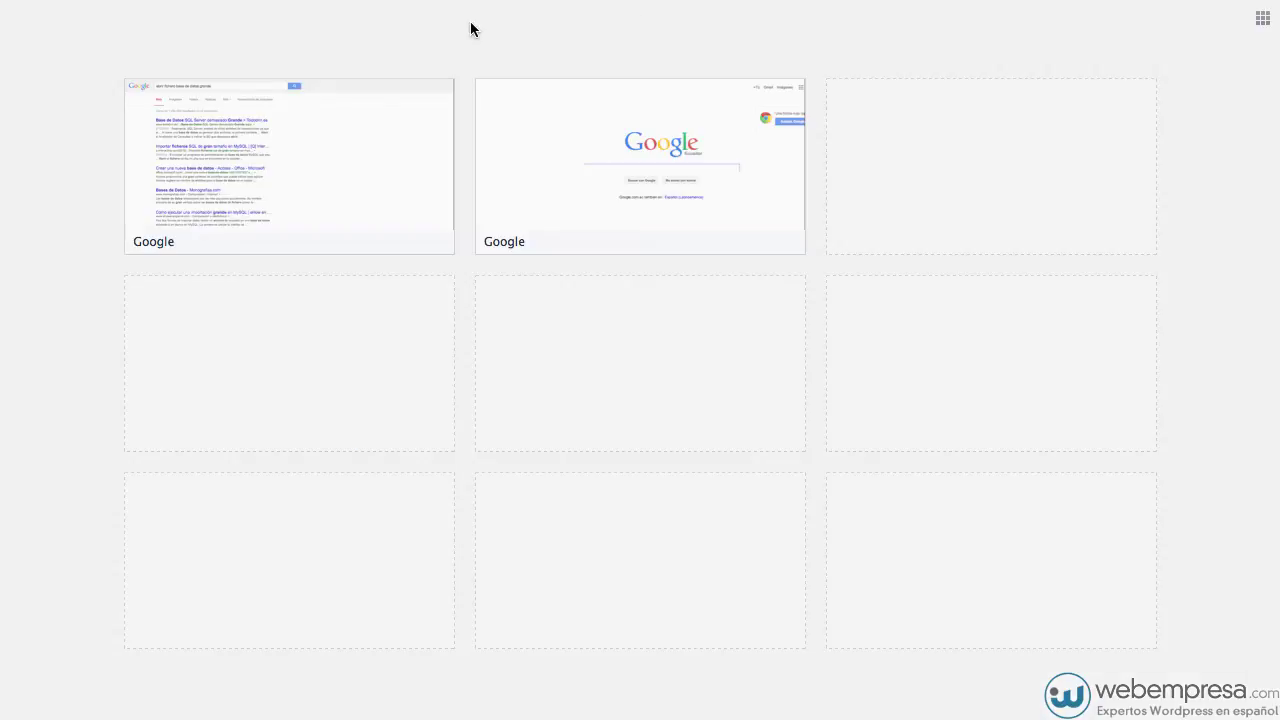
# Step: Switch to the webmail inbox, open the order confirmation from Pack Tienda Boutique, and examine its product and download link details
pyautogui.click(330, 2)
pyautogui.click(258, 1)
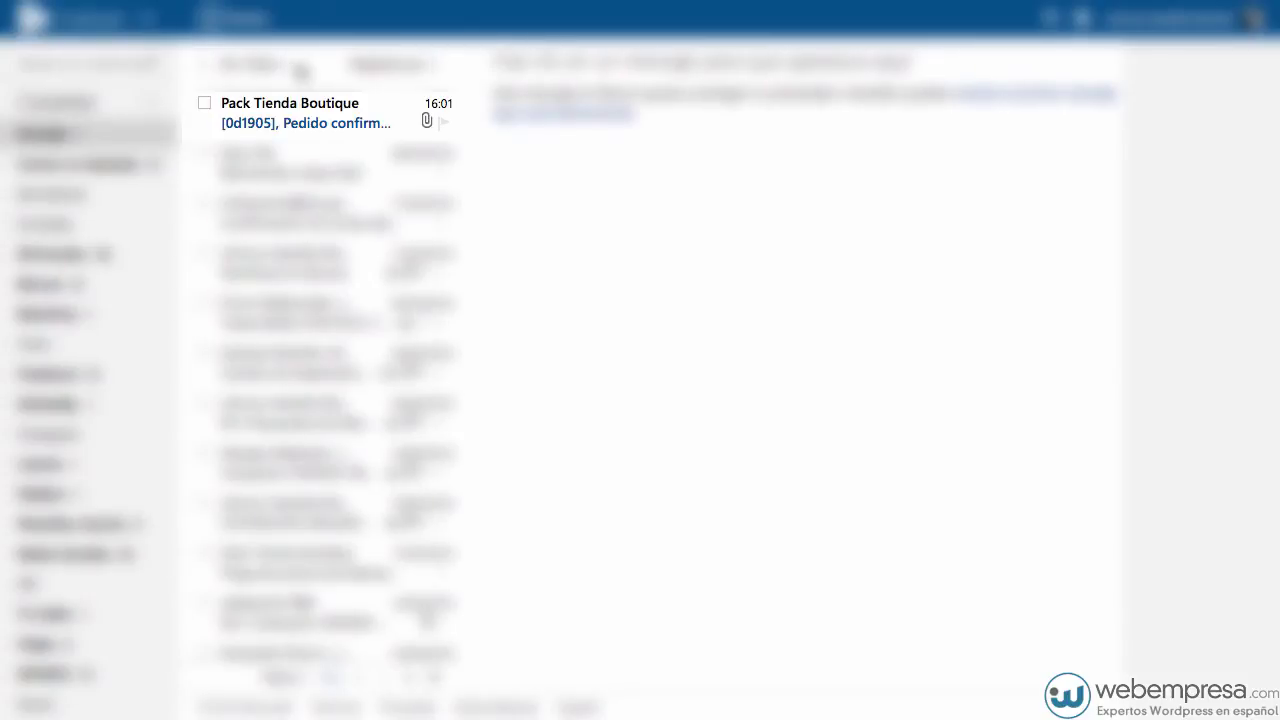
pyautogui.click(306, 130)
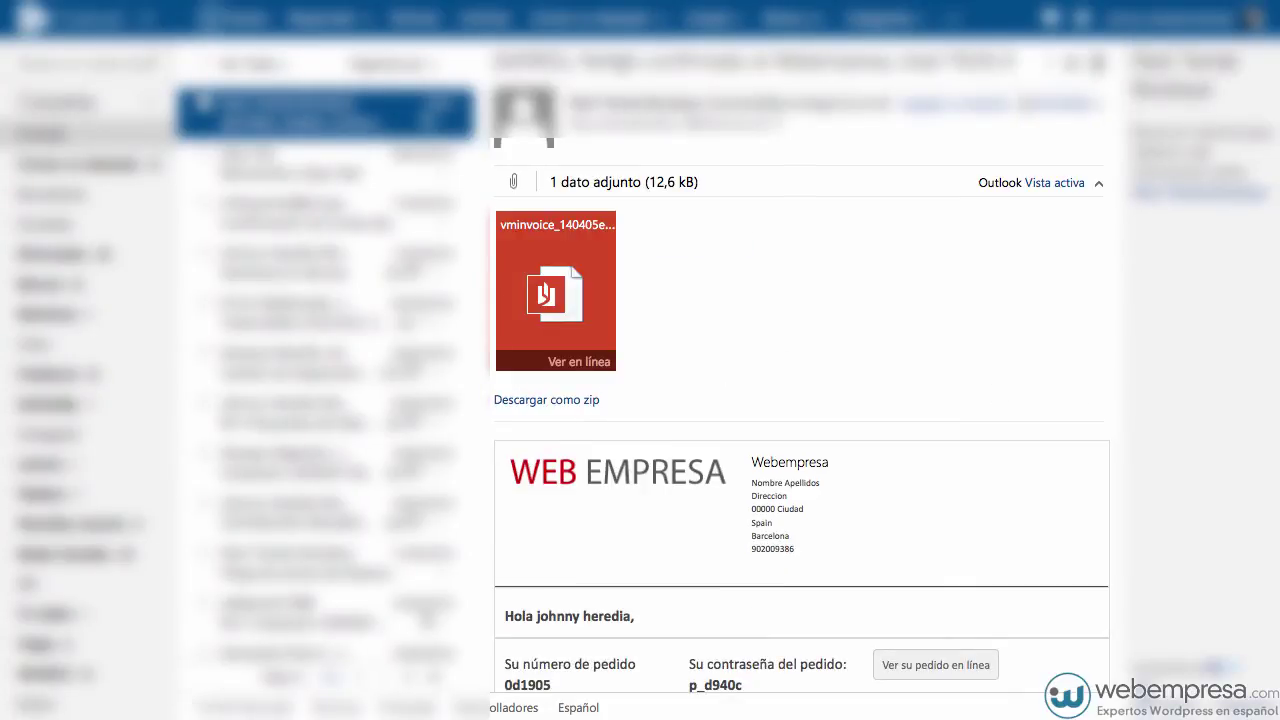
pyautogui.scroll(-10, 690, 262)
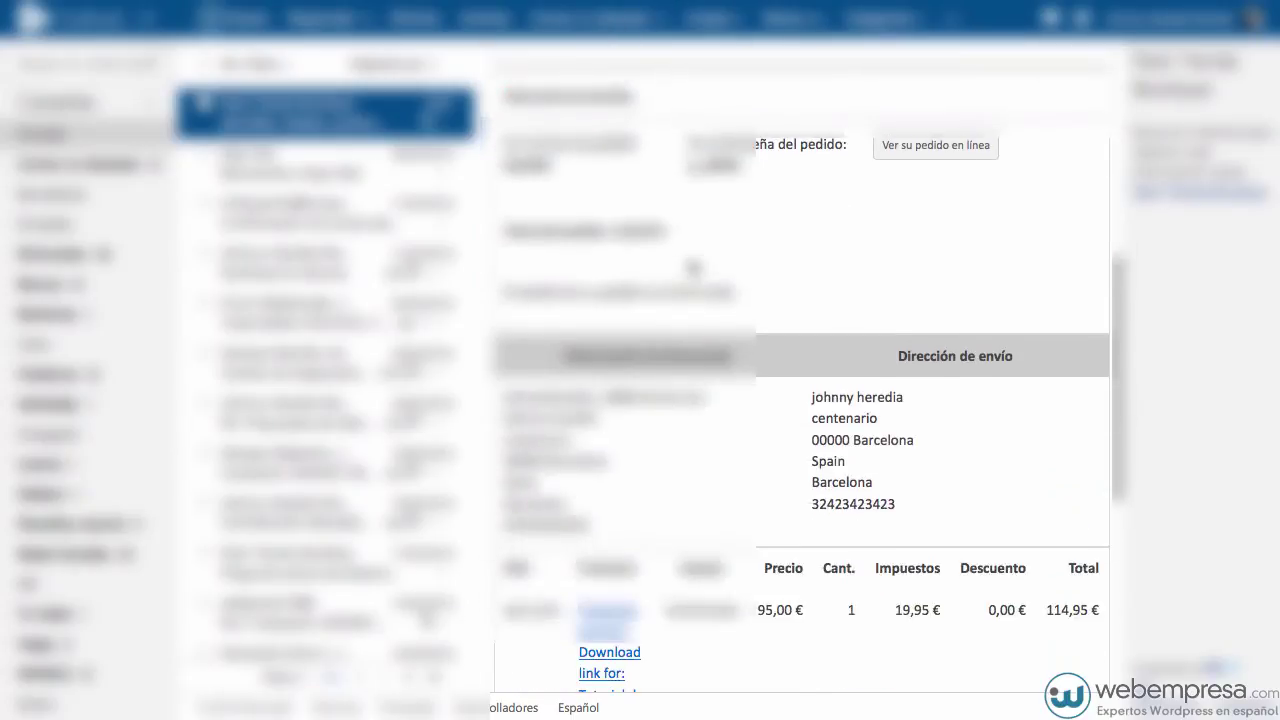
pyautogui.scroll(1, 690, 259)
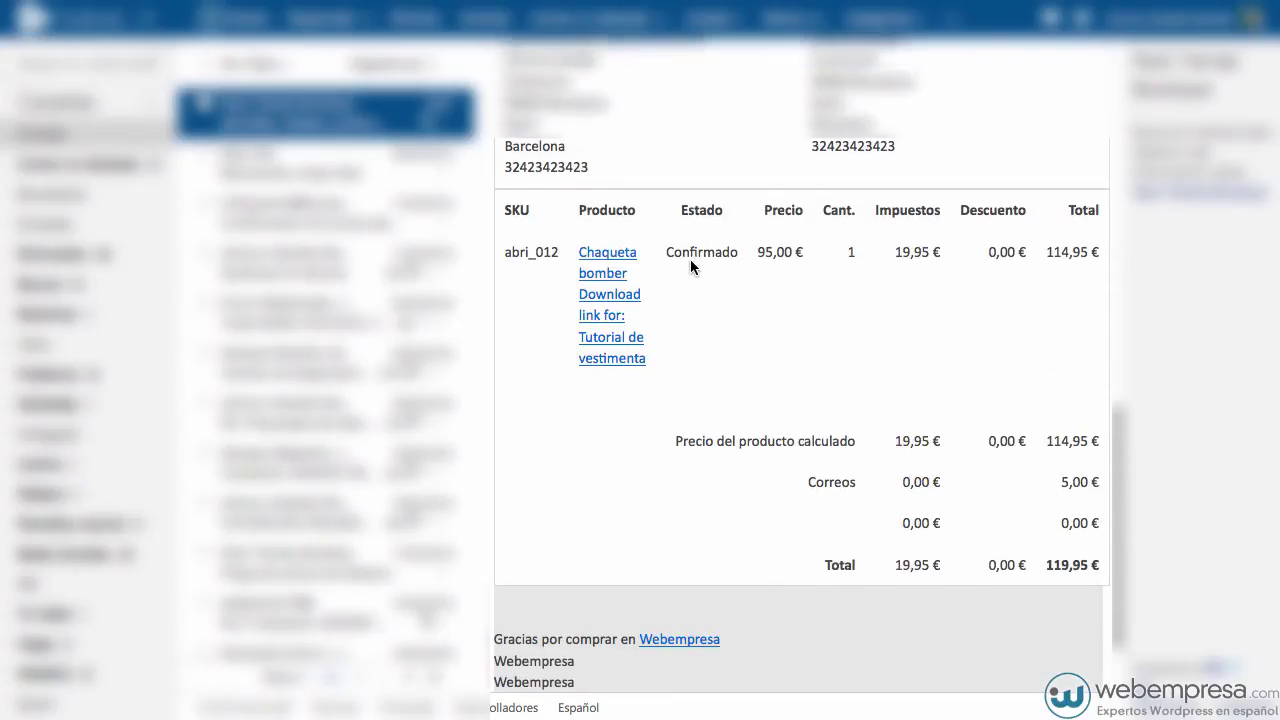
pyautogui.scroll(1, 690, 262)
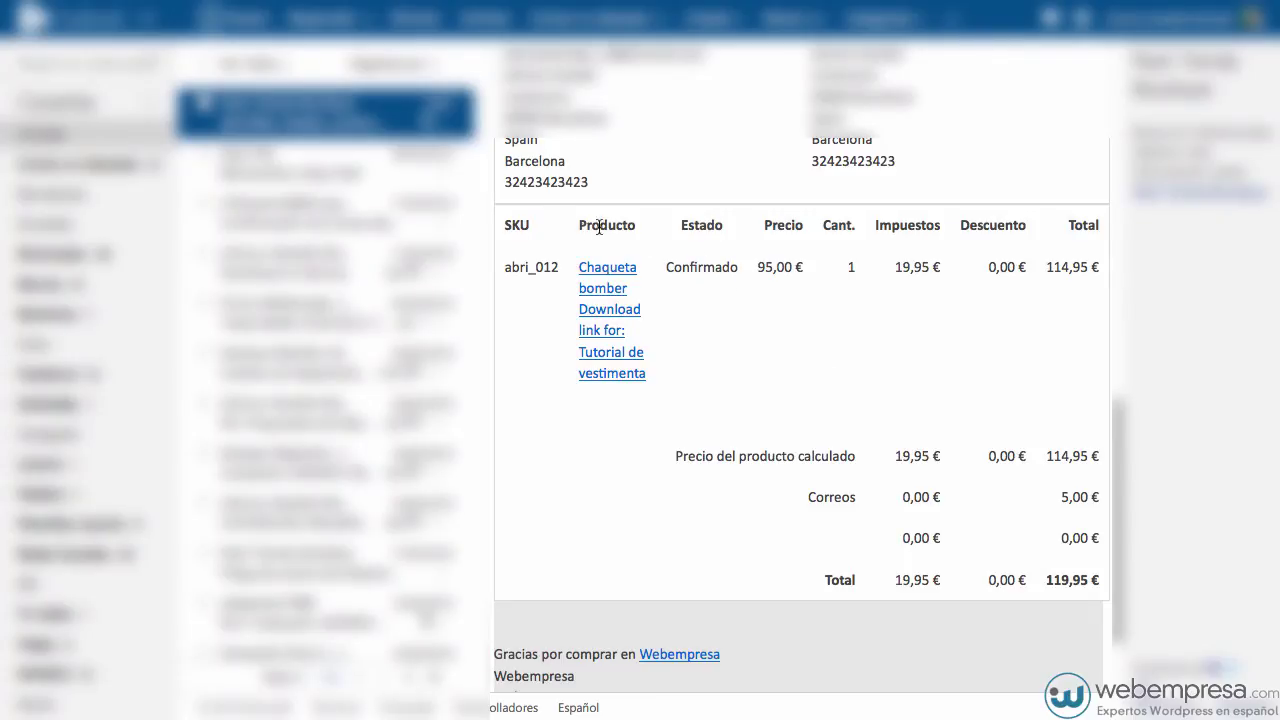
# Step: Download Tutorial de vestimenta through its link in the confirmation e-mail, moving the file dialog into clear view
pyautogui.click(600, 338)
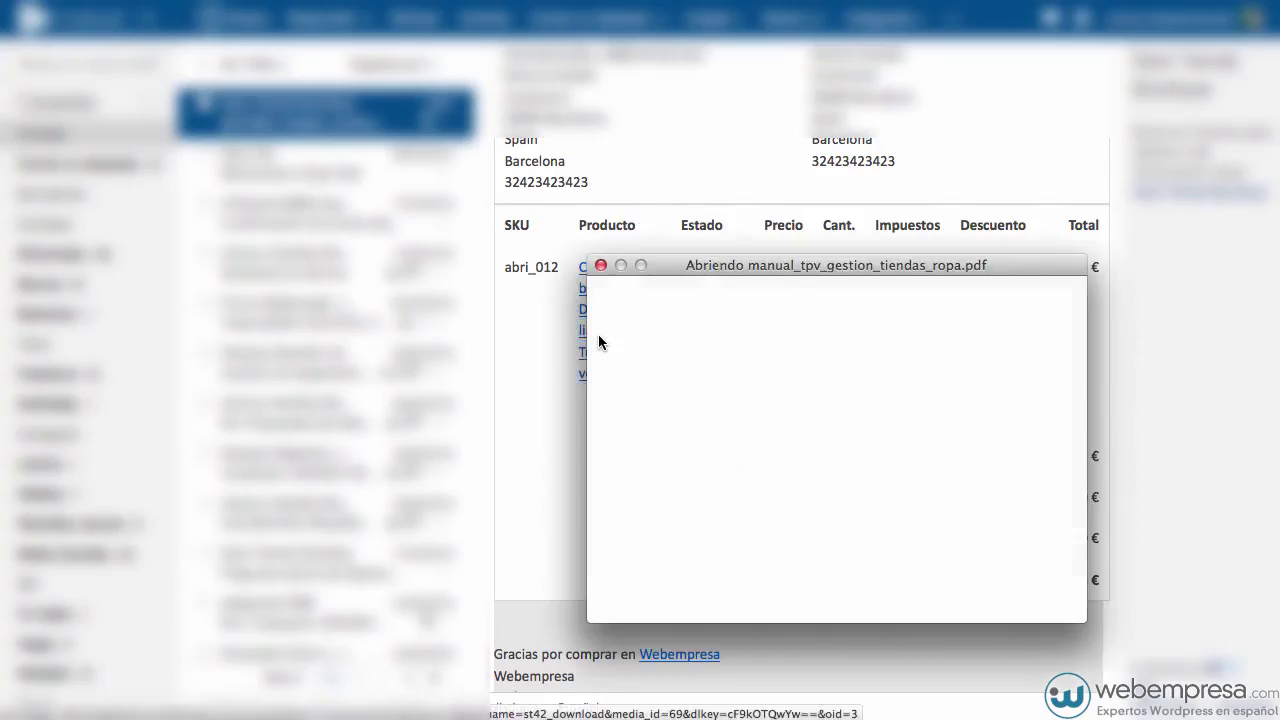
pyautogui.click(668, 264)
pyautogui.moveTo(670, 268); pyautogui.dragTo(384, 186)
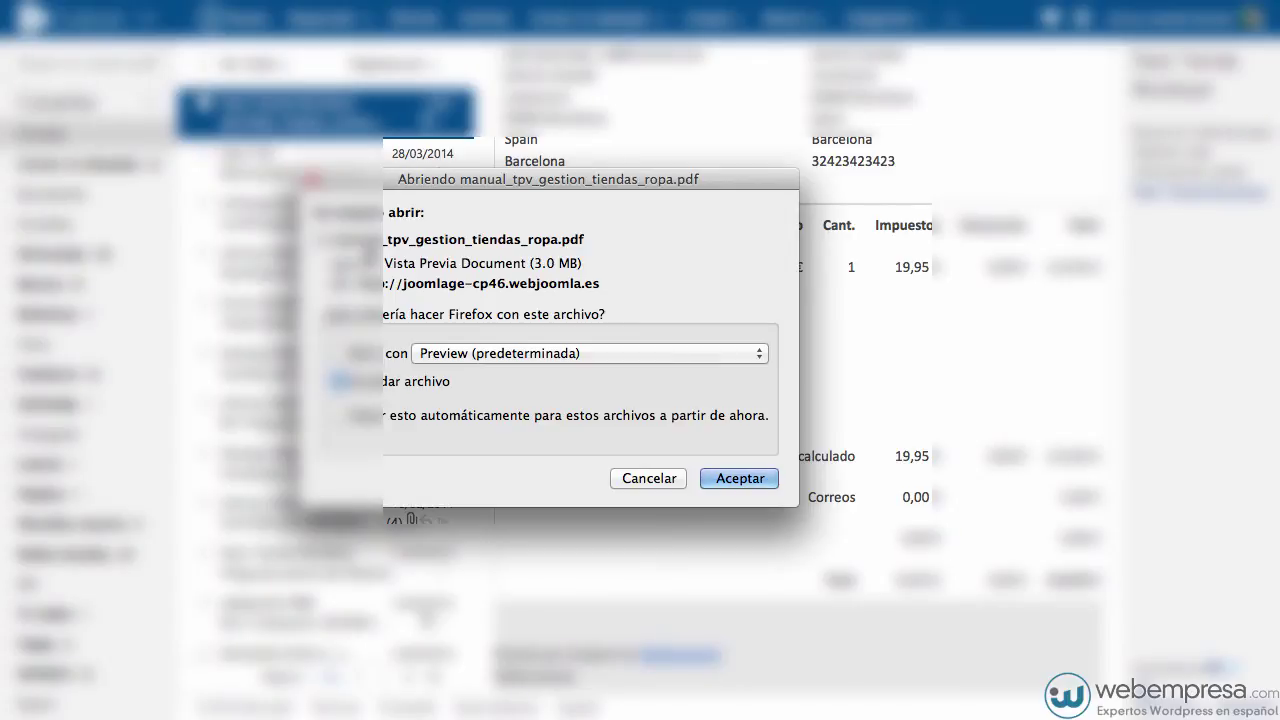
pyautogui.moveTo(437, 180)
pyautogui.mouseDown()
pyautogui.moveTo(548, 140)
pyautogui.moveTo(550, 160)
pyautogui.mouseUp()
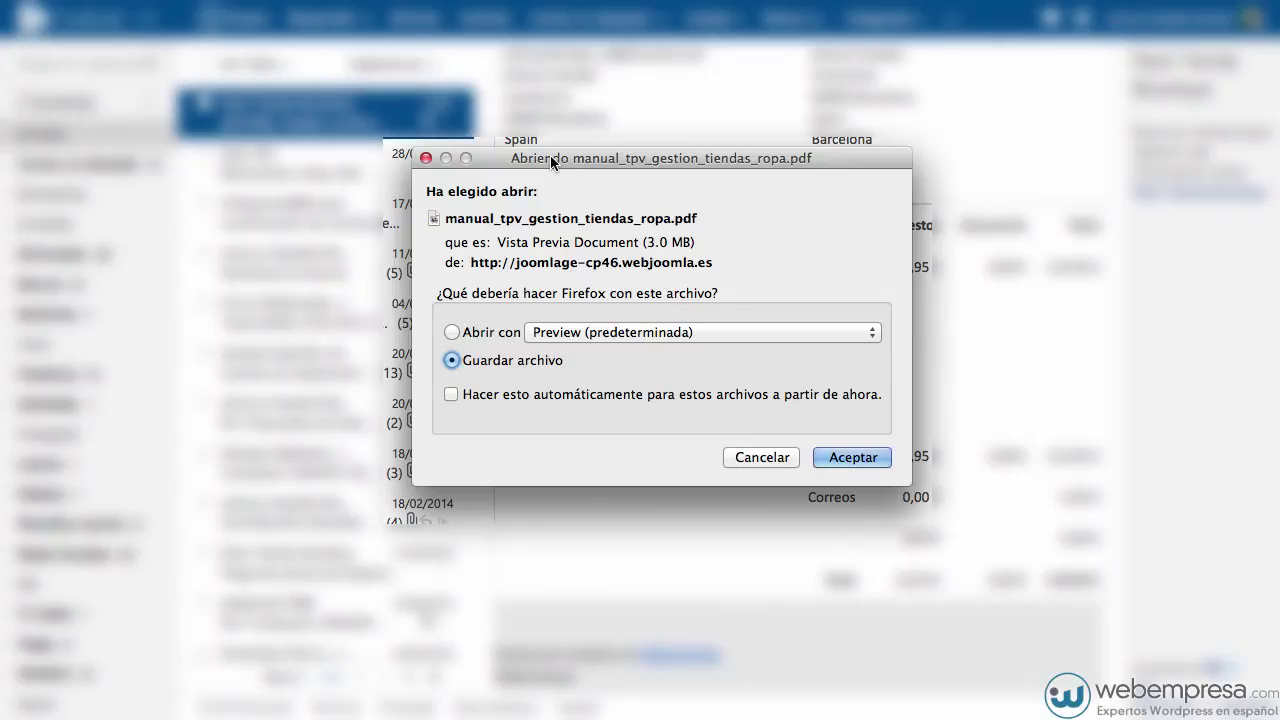